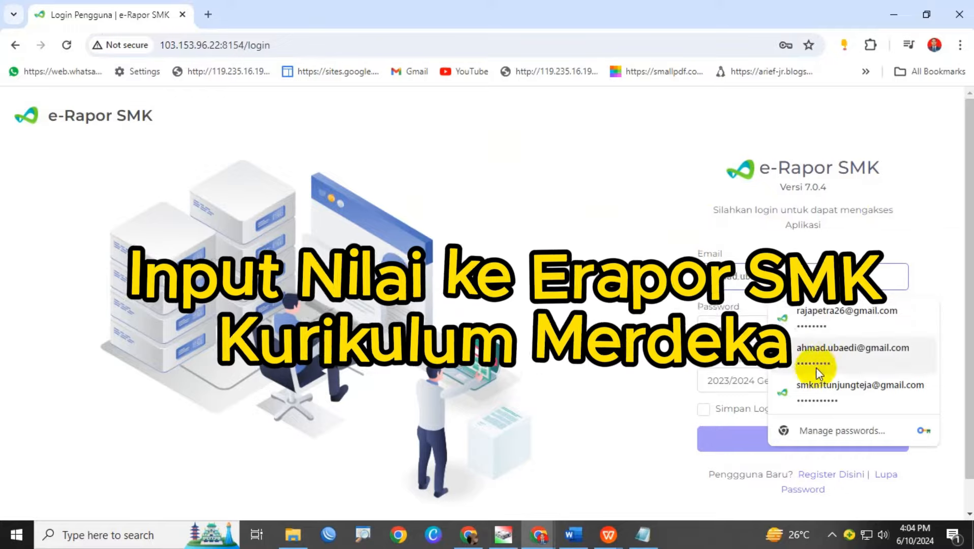
Log in with the saved account e-mail and password and view the list of subjects taught in 2023/2024 Genap.
click(817, 356)
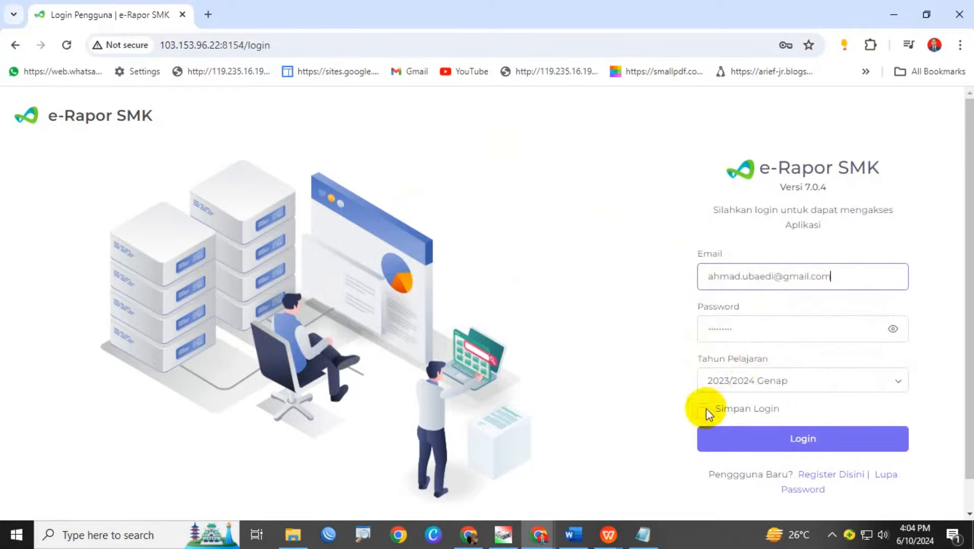
click(729, 439)
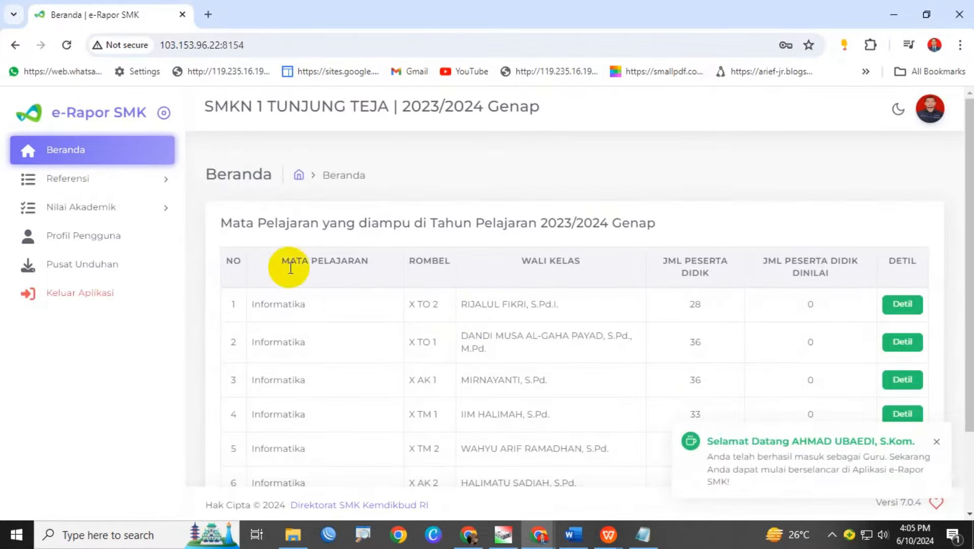
scroll(337, 364, down, 2)
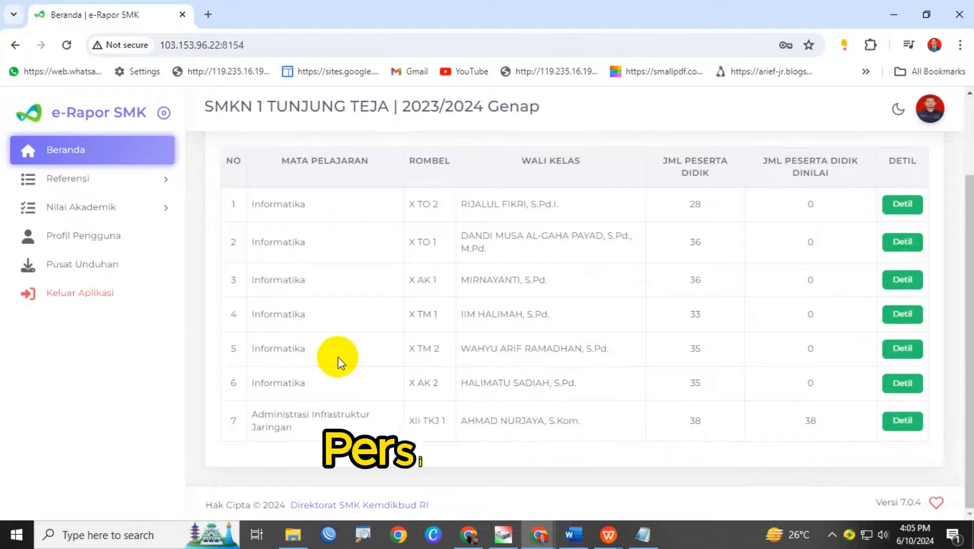
Switch to the Notepad notes and review the Persiapan heading and the Capaian Pembelajaran (CP) line.
click(642, 532)
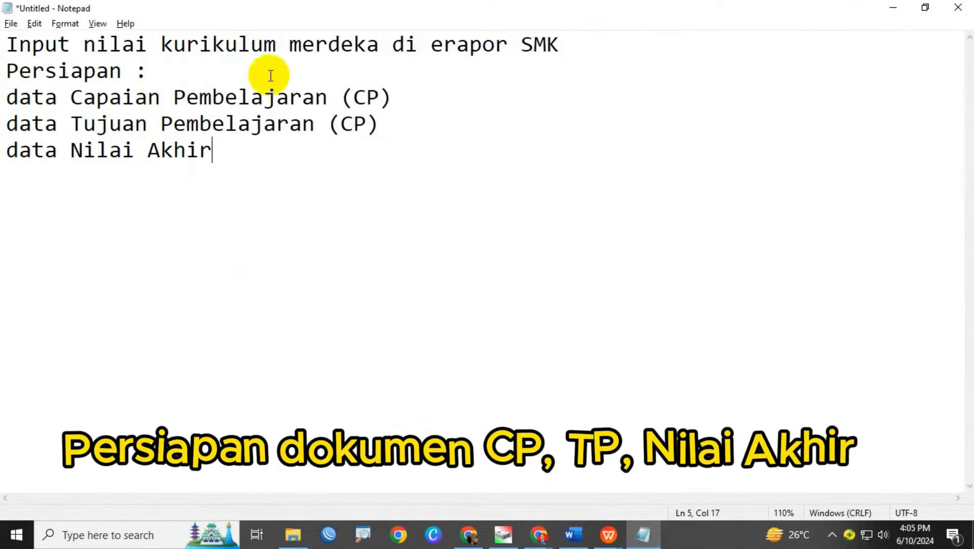
drag(7, 63, 146, 71)
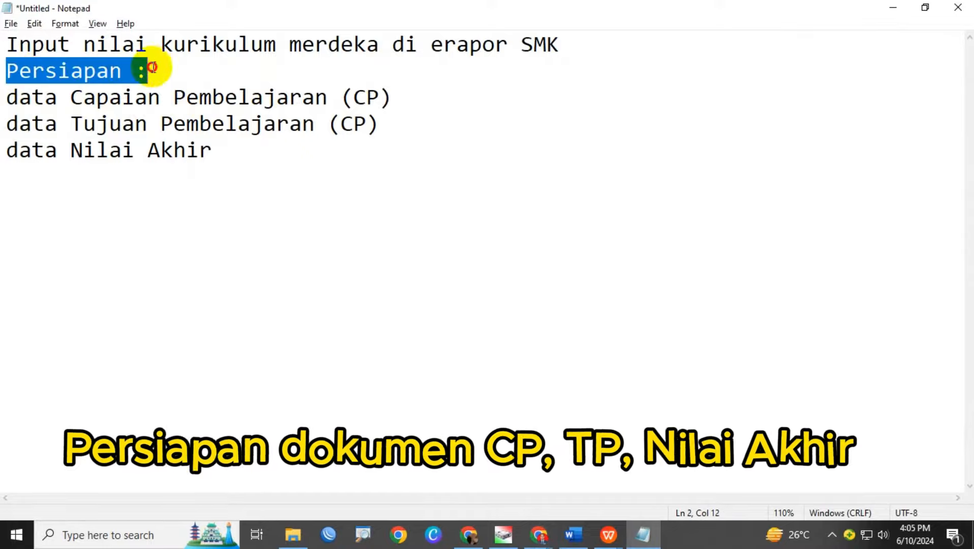
click(60, 96)
drag(390, 96, 5, 97)
click(402, 134)
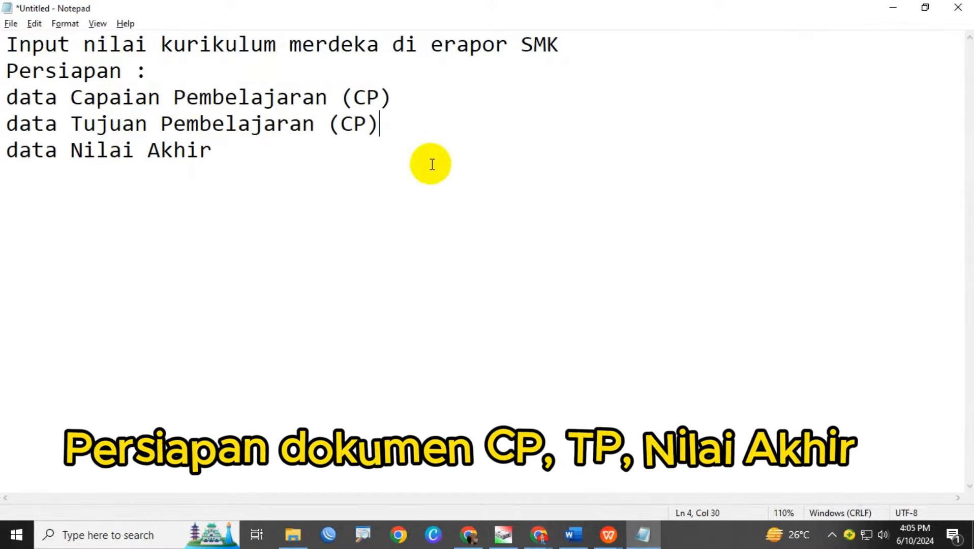
Switch to the CP TP Informatika document in WPS and examine its CP : JKI and CP : AD headings.
mouse_move(609, 534)
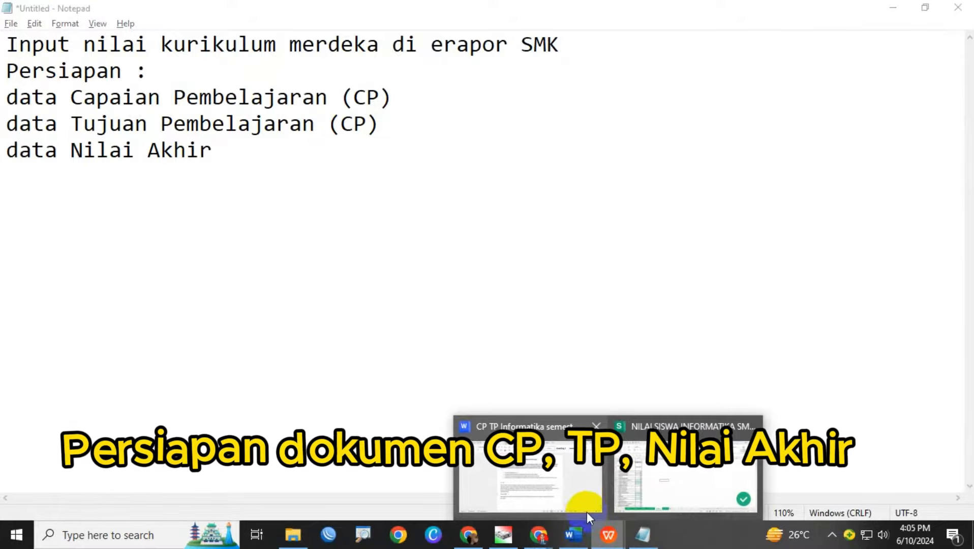
click(570, 481)
drag(283, 170, 313, 171)
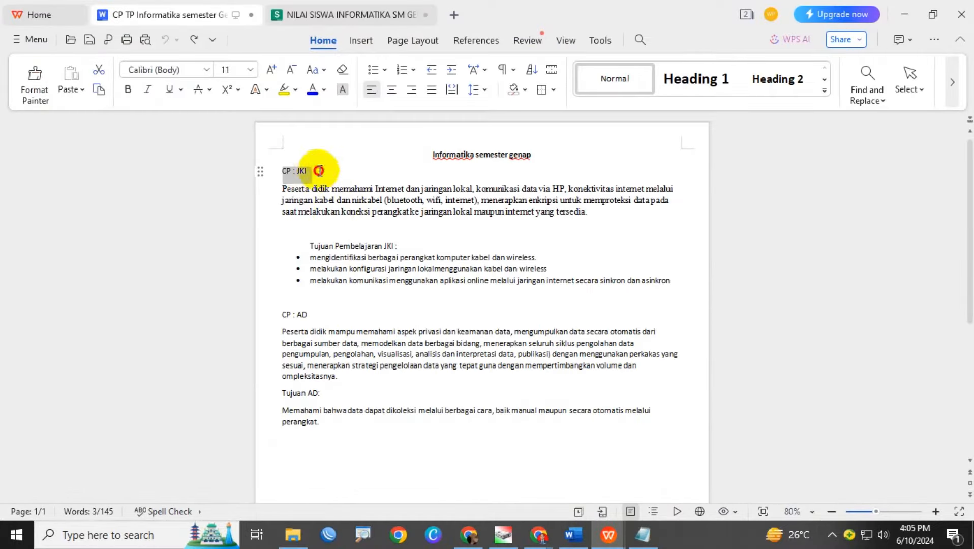
drag(281, 315, 311, 314)
click(347, 343)
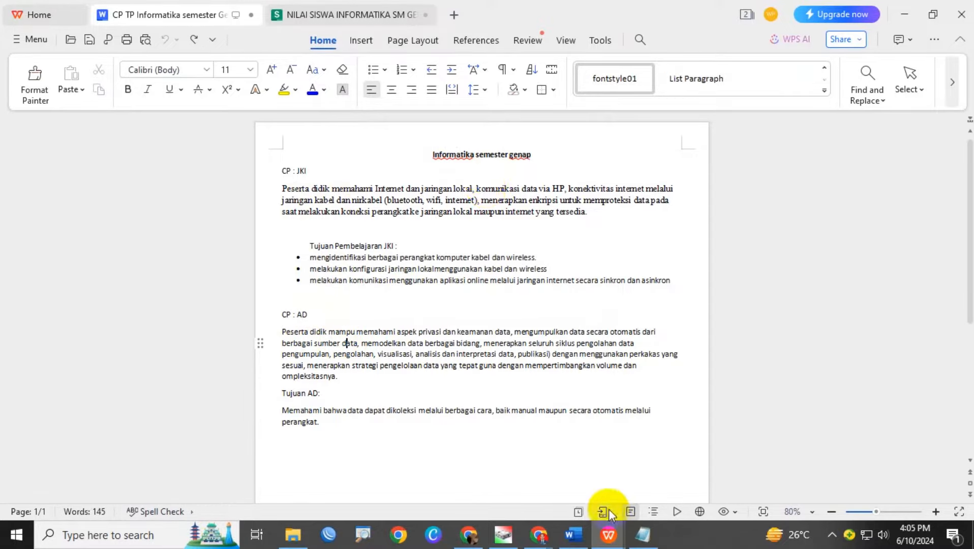
In the Notepad notes, correct the abbreviation after Tujuan Pembelajaran to (TP).
click(636, 537)
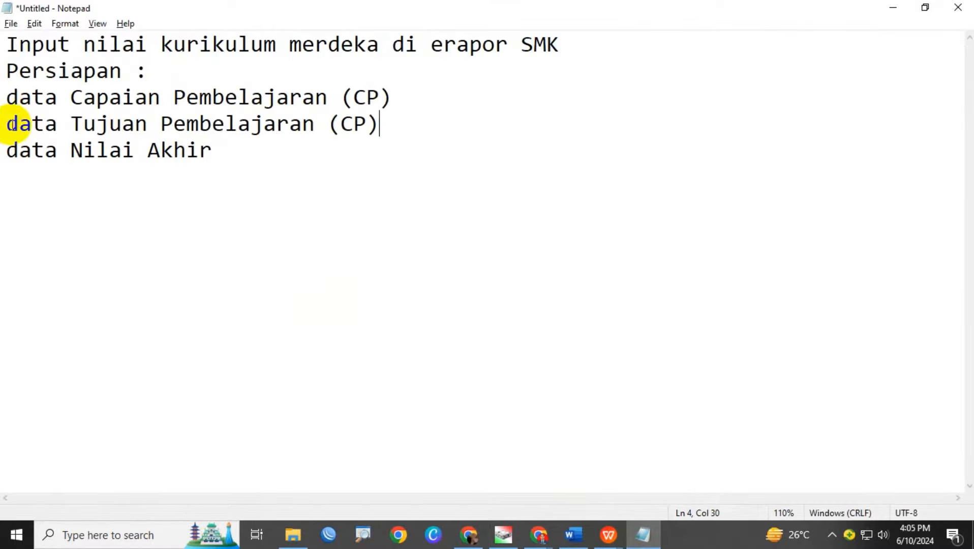
drag(8, 124, 380, 130)
click(381, 130)
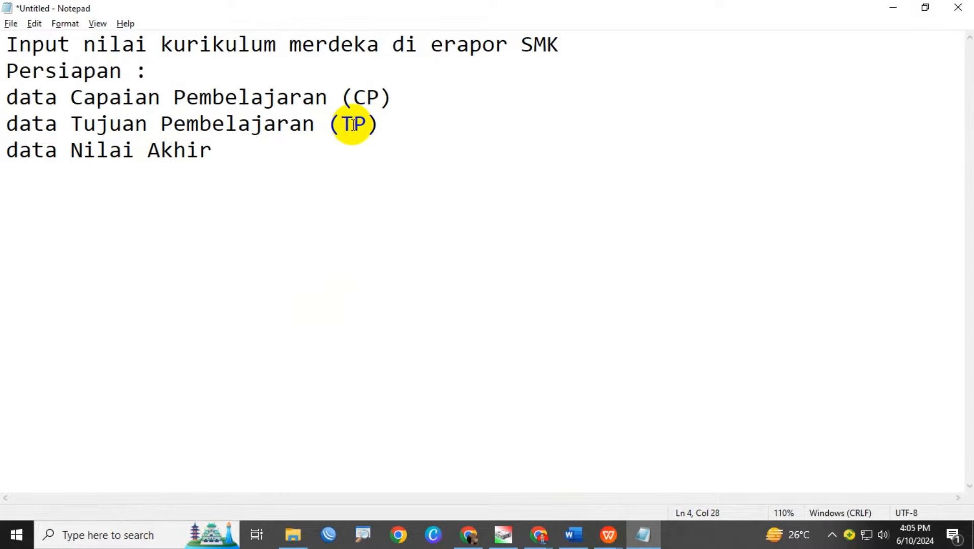
drag(406, 131, 7, 122)
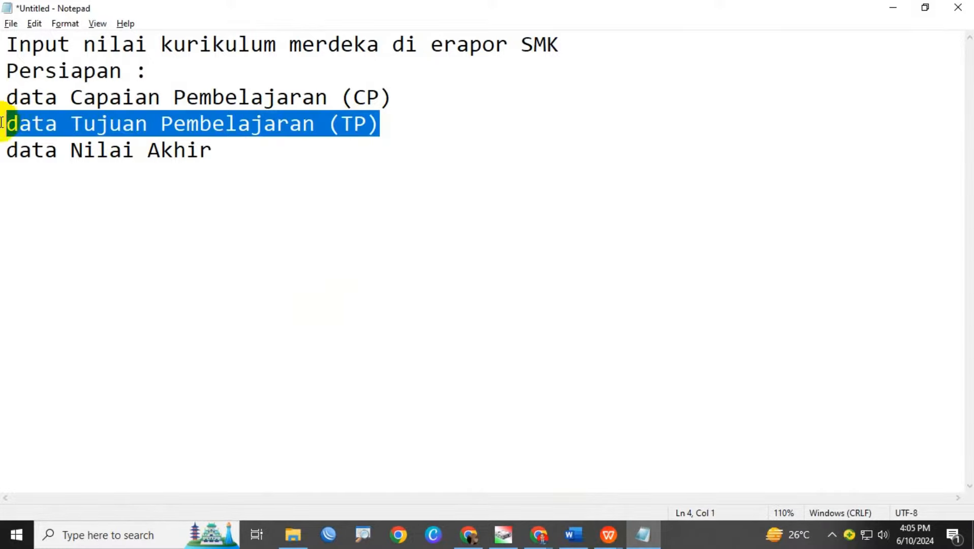
click(192, 188)
Return to the CP TP Informatika document in WPS and examine the learning objectives listed for JKI and AD.
key(alt+Tab)
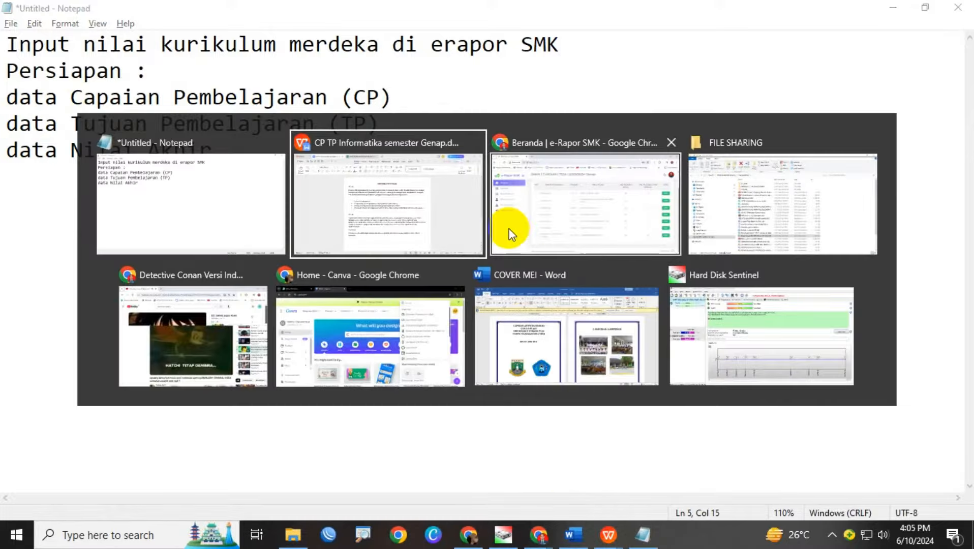
click(431, 207)
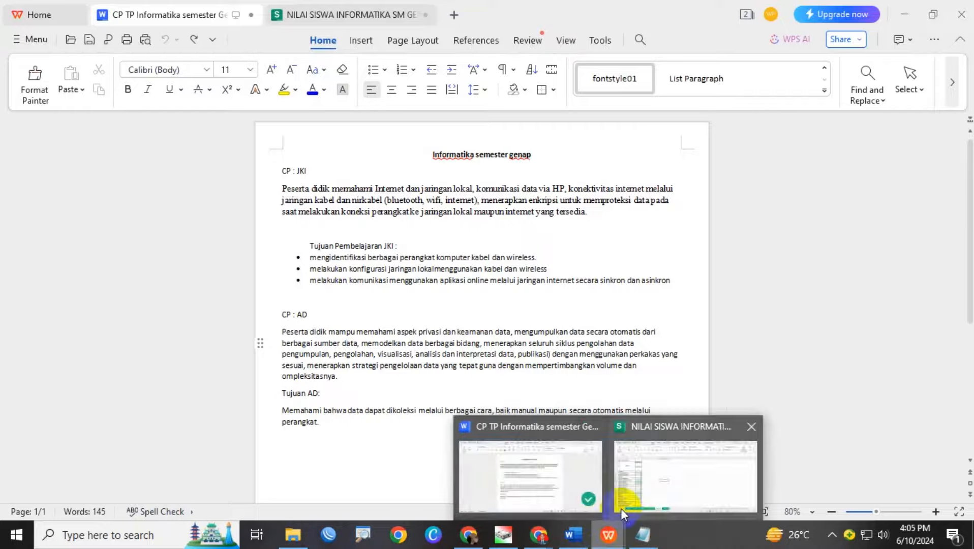
click(621, 509)
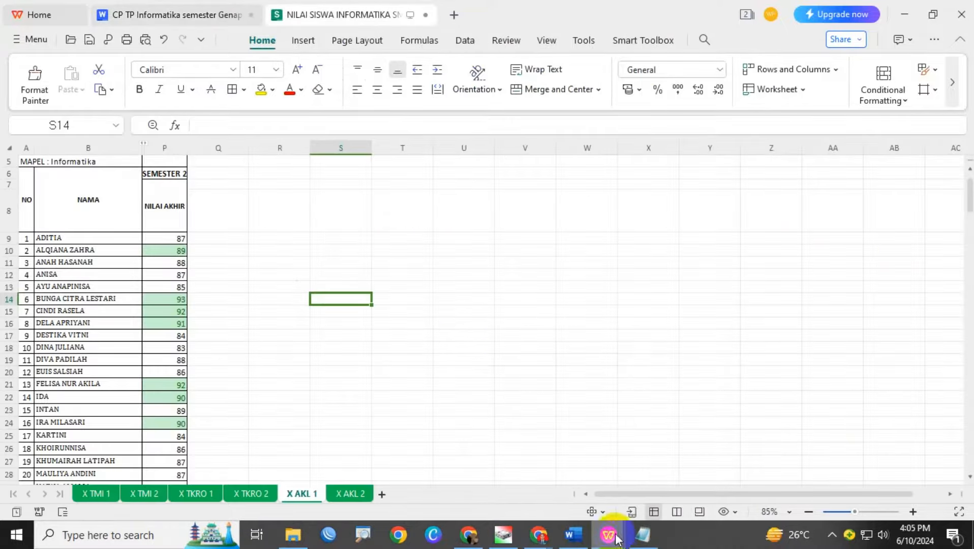
click(578, 543)
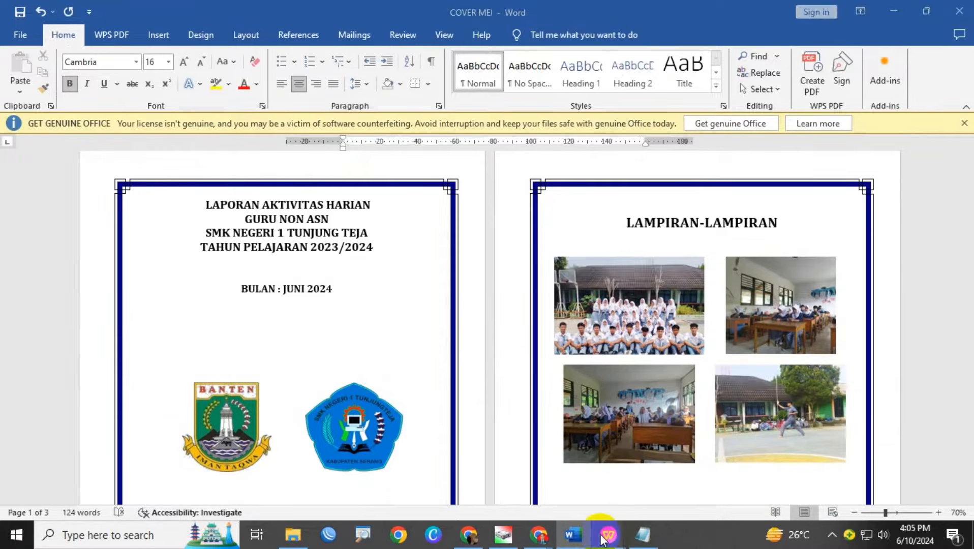
mouse_move(609, 534)
click(541, 475)
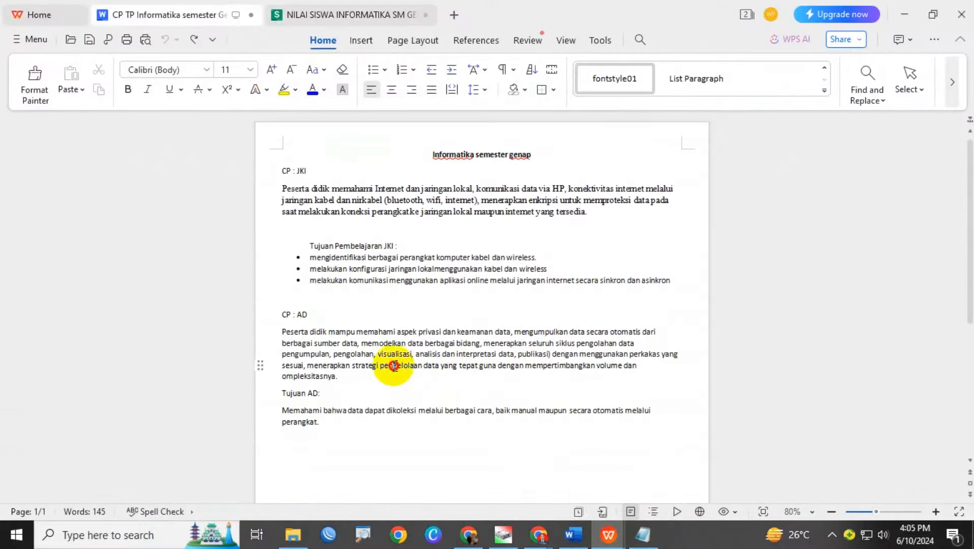
triple_click(280, 409)
drag(298, 254, 657, 278)
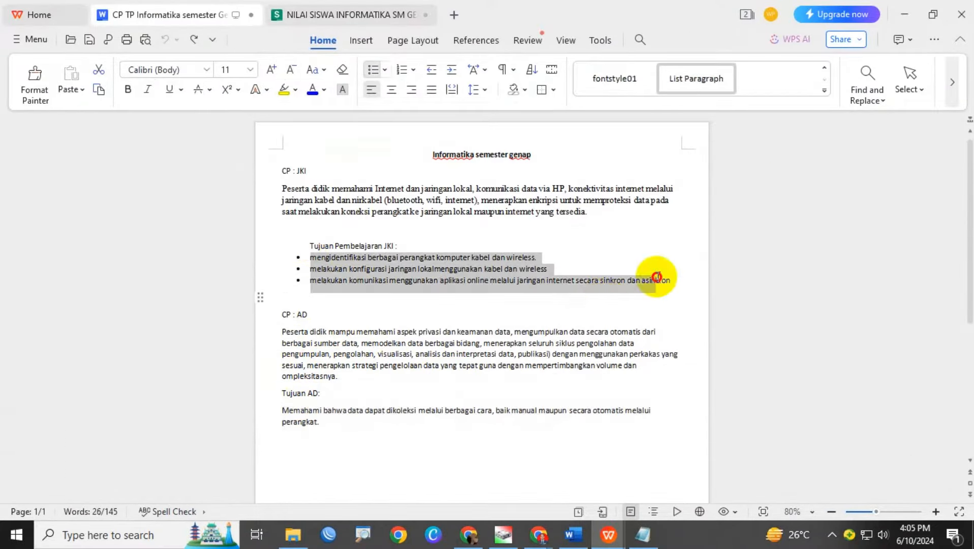
click(359, 436)
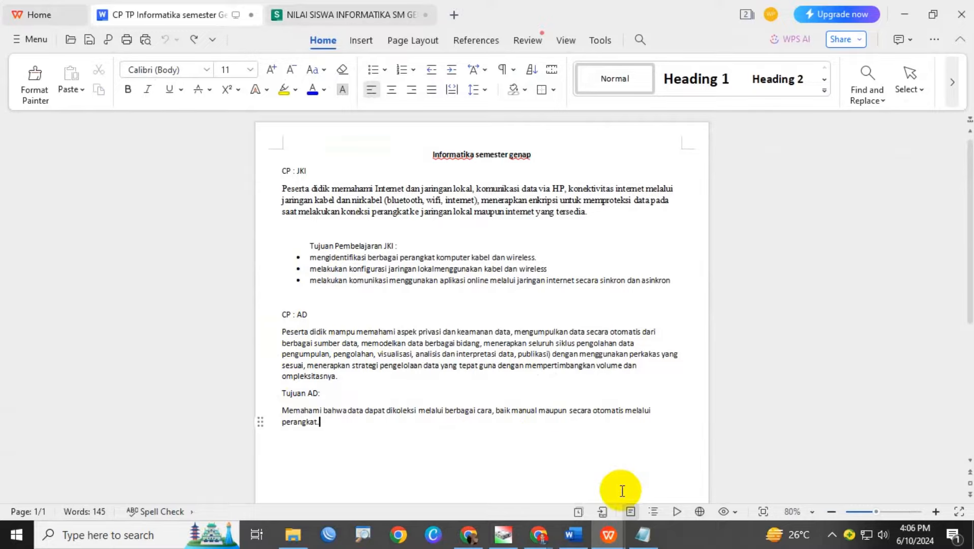
Switch to the Notepad notes and review the data Nilai Akhir line.
click(643, 543)
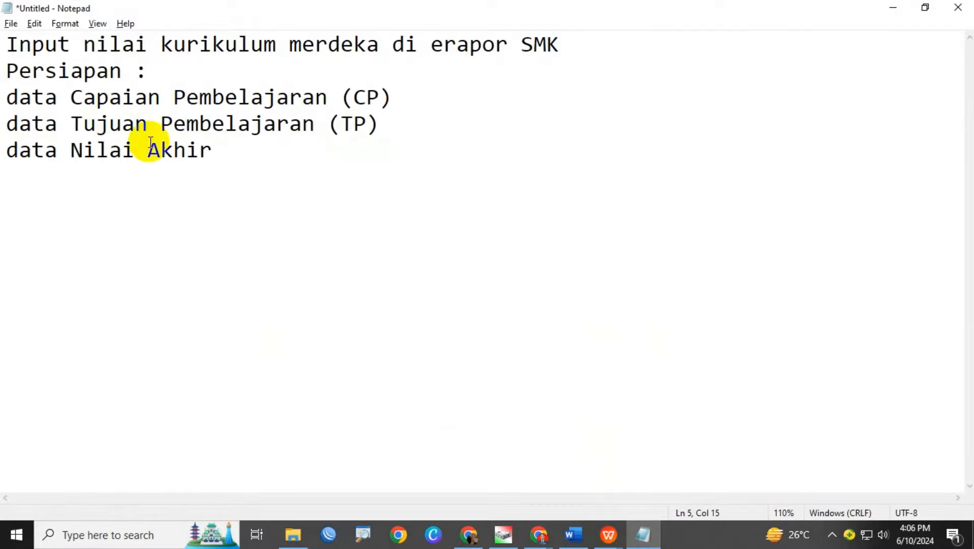
drag(221, 148, 45, 147)
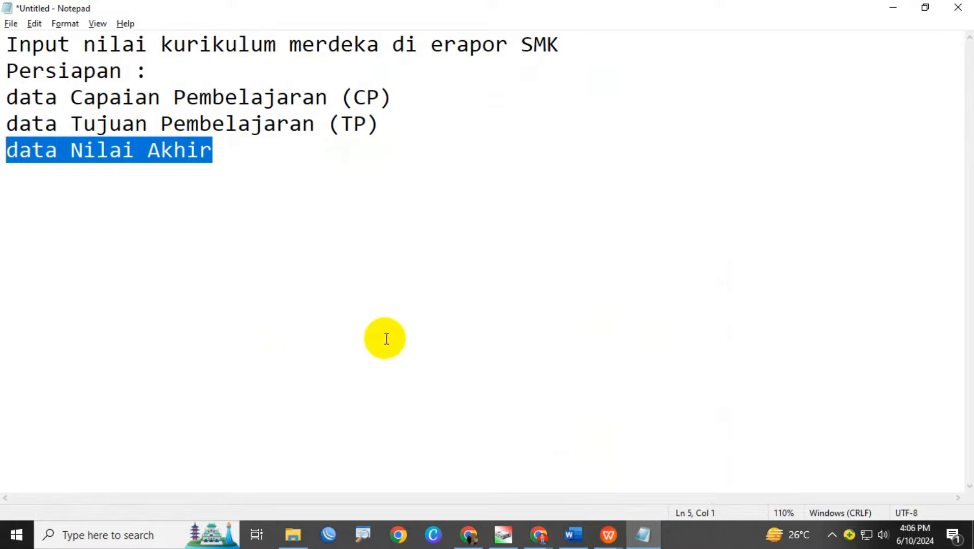
click(422, 328)
Switch to the NILAI SISWA INFORMATIKA spreadsheet in WPS and examine the NILAI AKHIR column for class X AKL 1.
mouse_move(608, 539)
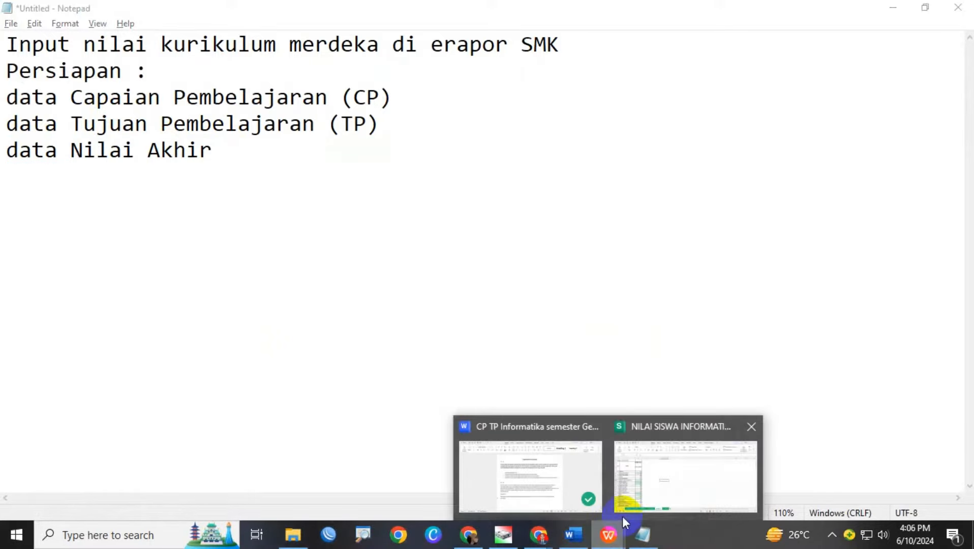
click(664, 486)
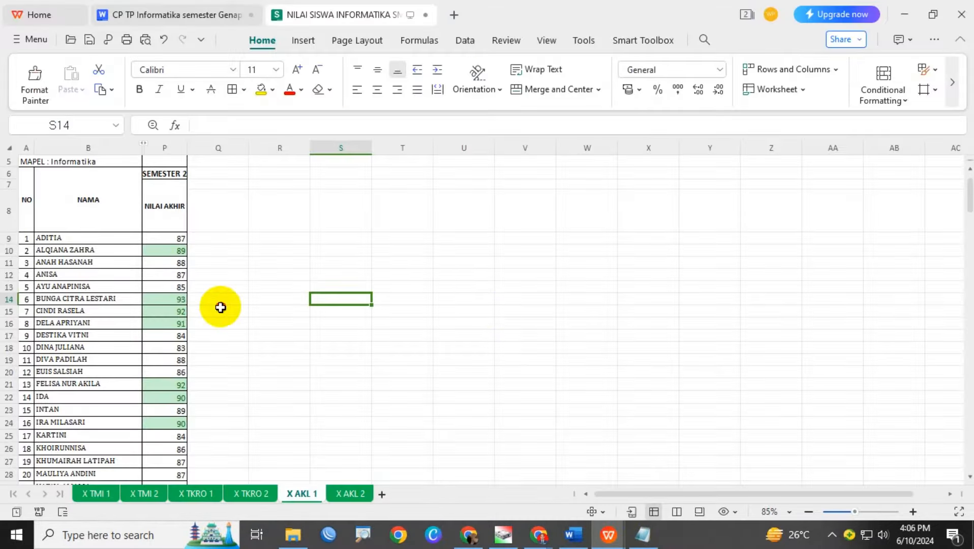
click(178, 214)
scroll(172, 321, down, 3)
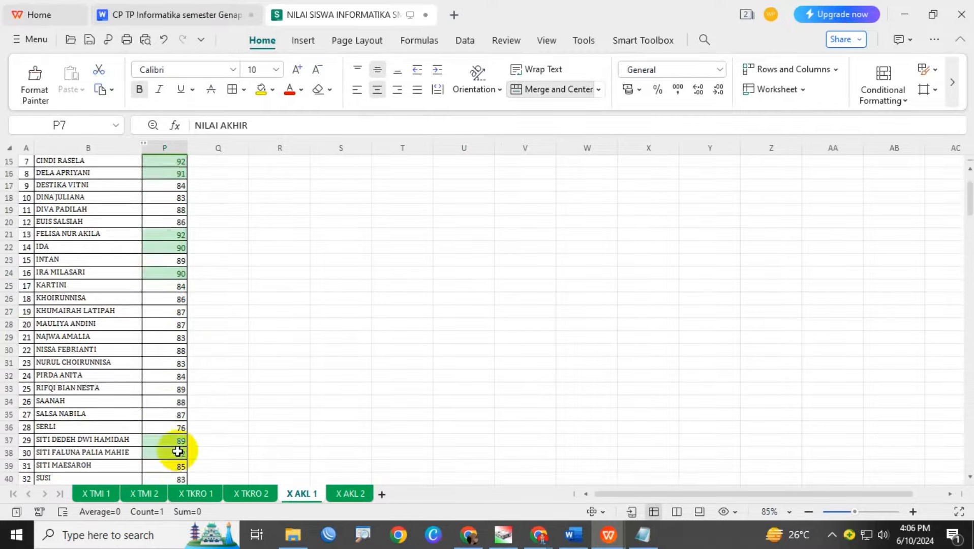
scroll(173, 438, down, 4)
click(328, 396)
scroll(340, 378, up, 6)
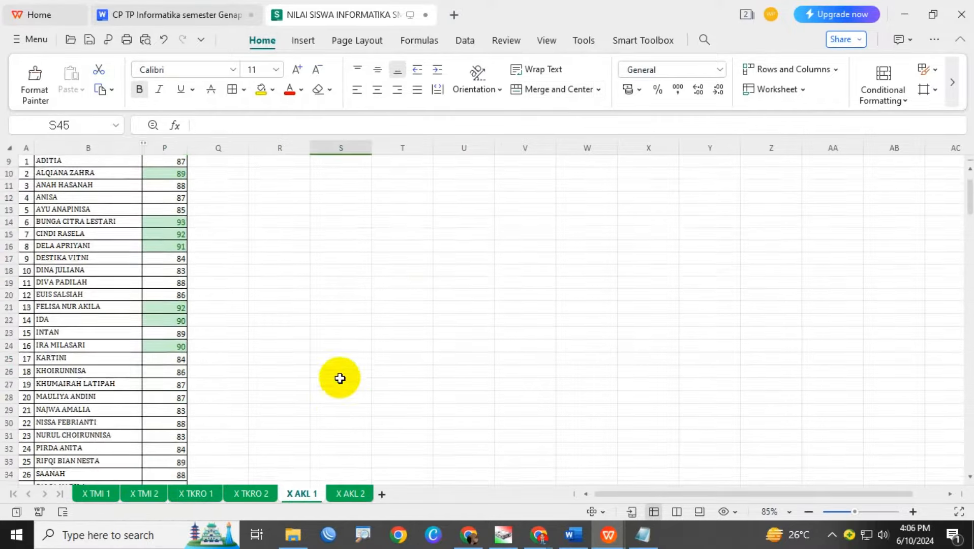
scroll(340, 378, up, 3)
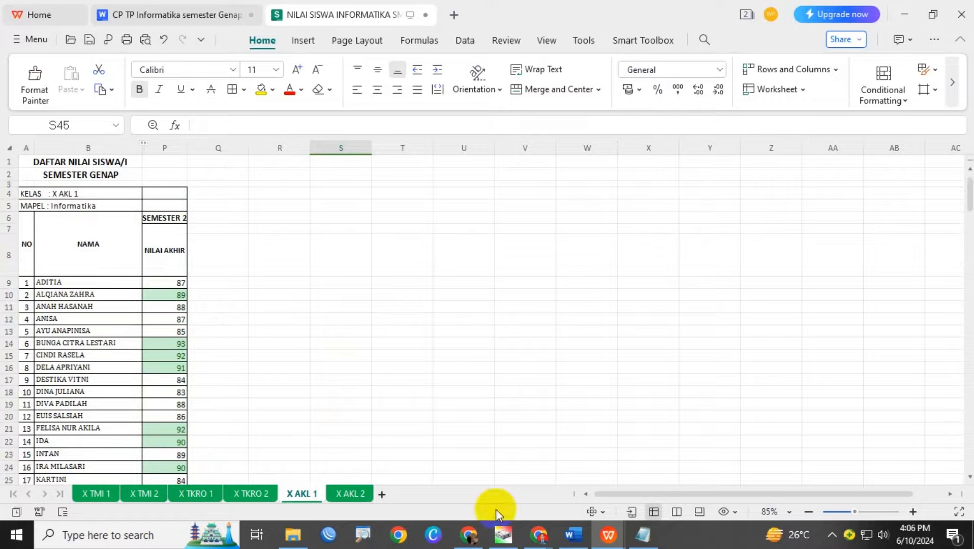
Switch to e-Rapor SMK in Chrome, open the Capaian Pembelajaran reference data, and look through the Informatika entries.
mouse_move(548, 538)
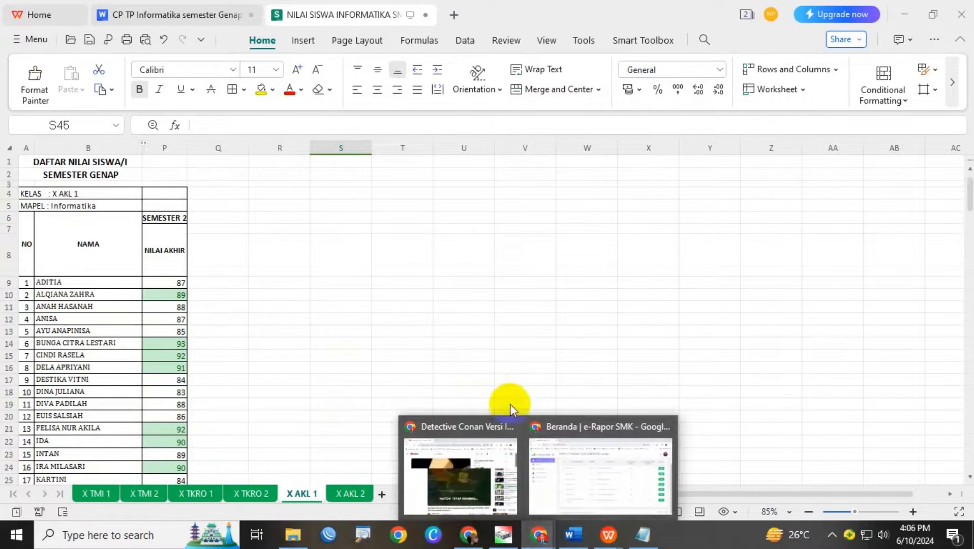
click(583, 467)
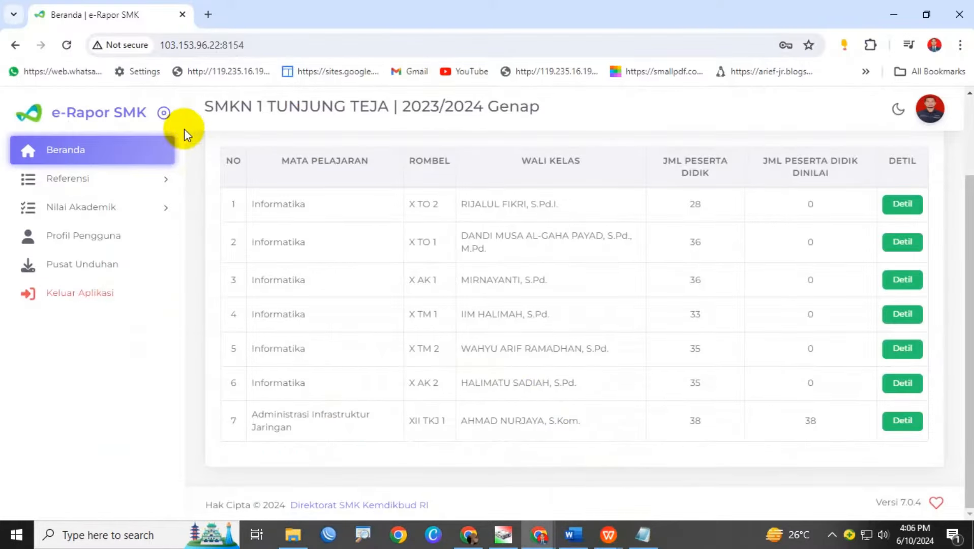
click(121, 184)
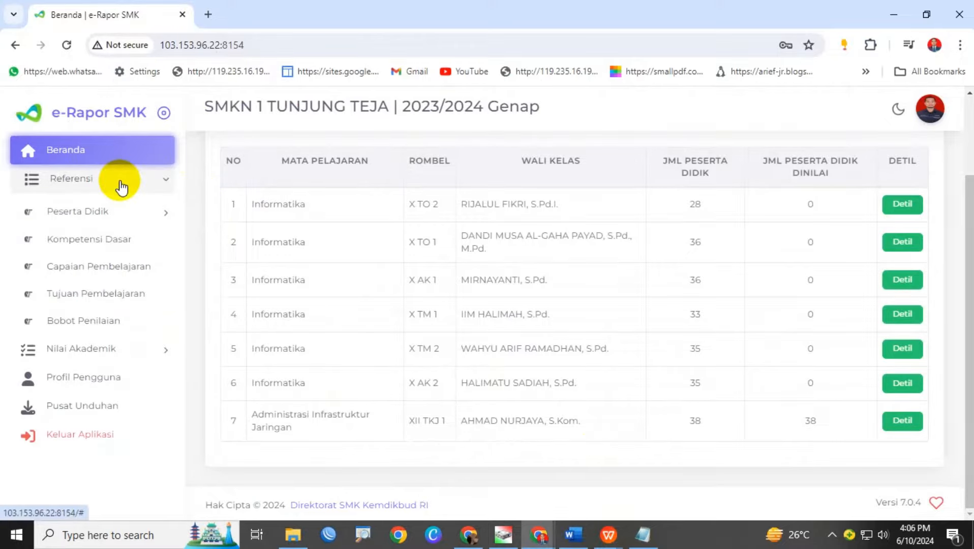
click(108, 273)
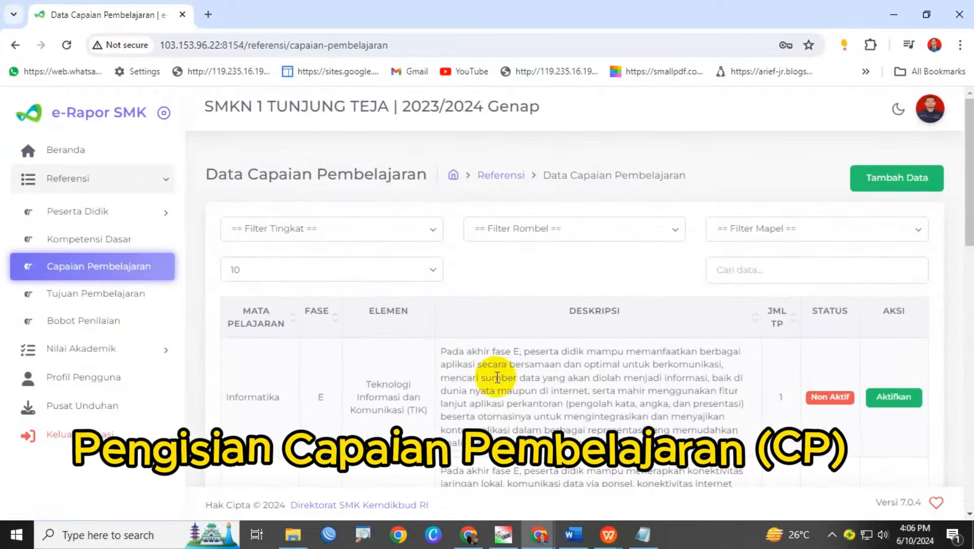
scroll(460, 425, down, 3)
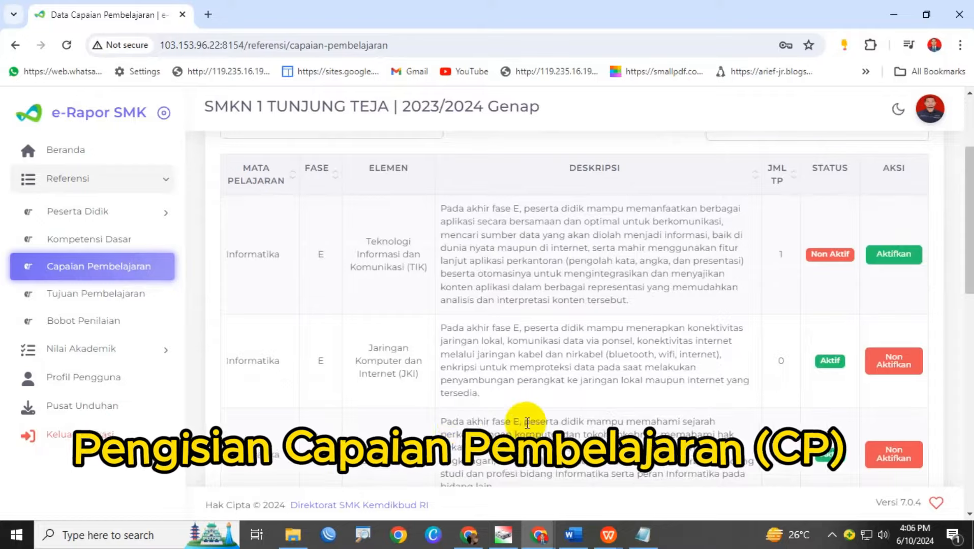
Switch to the CP TP Informatika document in WPS and check the CP elements JKI and AD against the e-Rapor list.
click(609, 535)
click(529, 475)
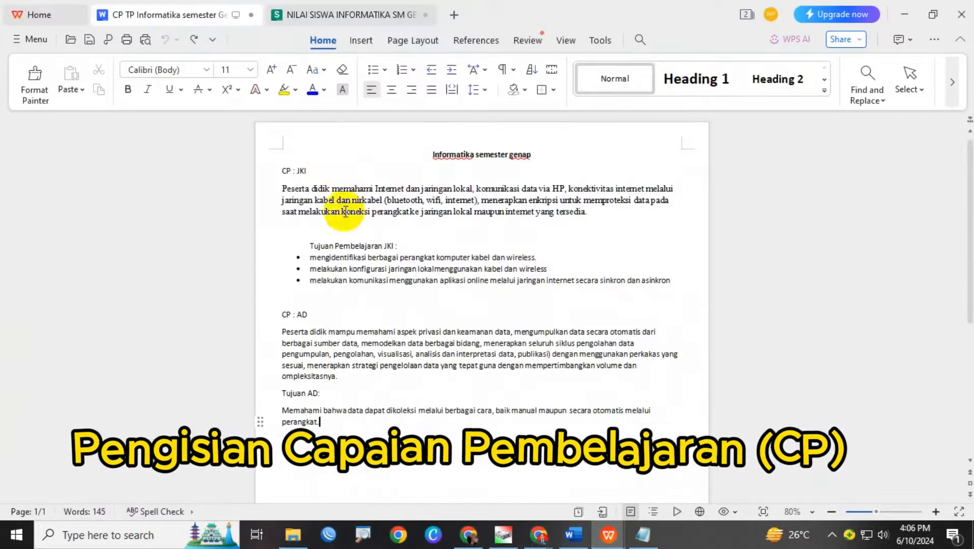
drag(298, 168, 245, 168)
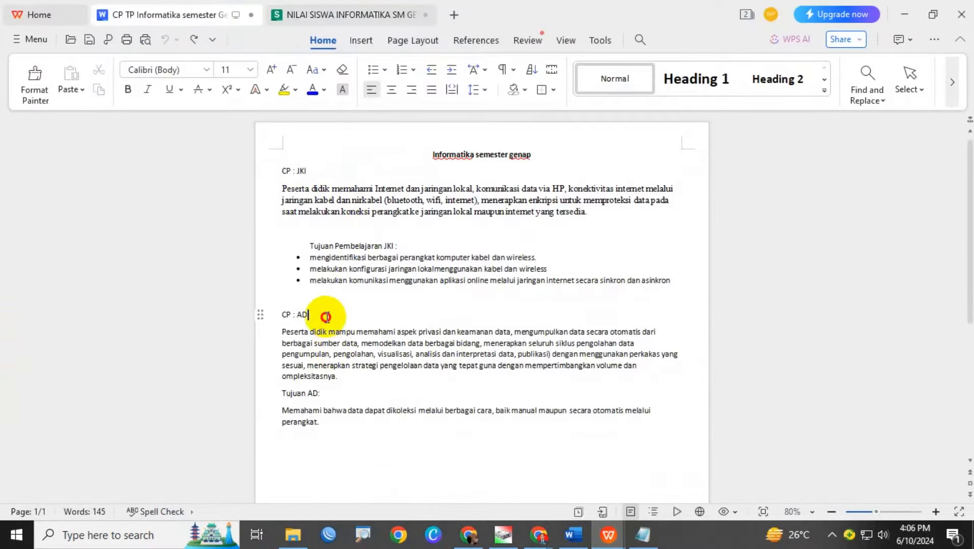
drag(326, 317, 283, 301)
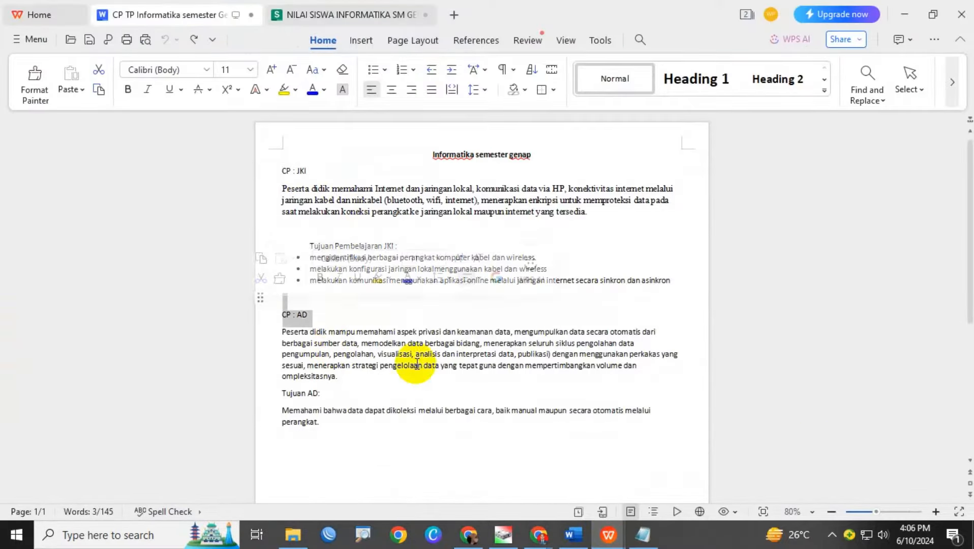
Switch to e-Rapor SMK in Chrome and review the Informatika Capaian Pembelajaran entries, including the status of JKI and AD.
click(611, 542)
mouse_move(539, 534)
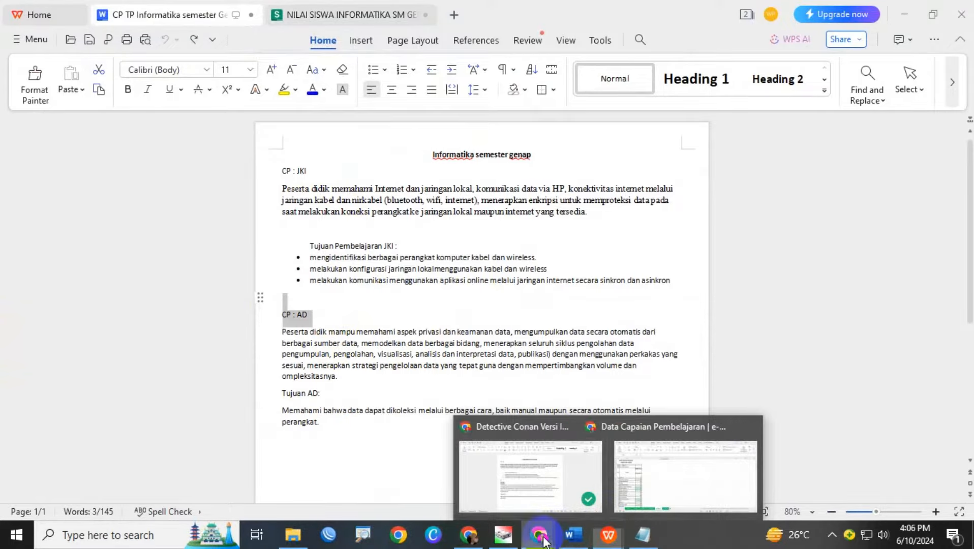
click(548, 511)
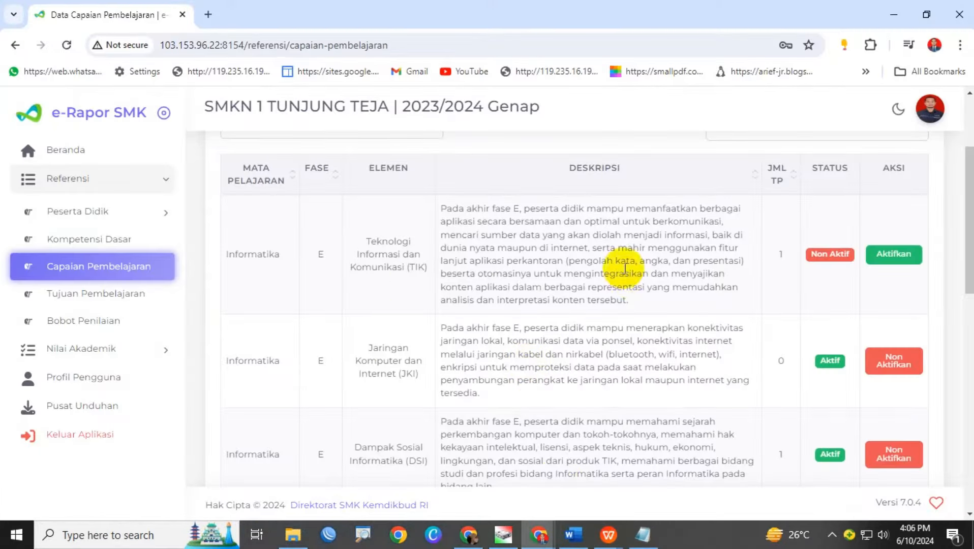
scroll(458, 366, down, 1)
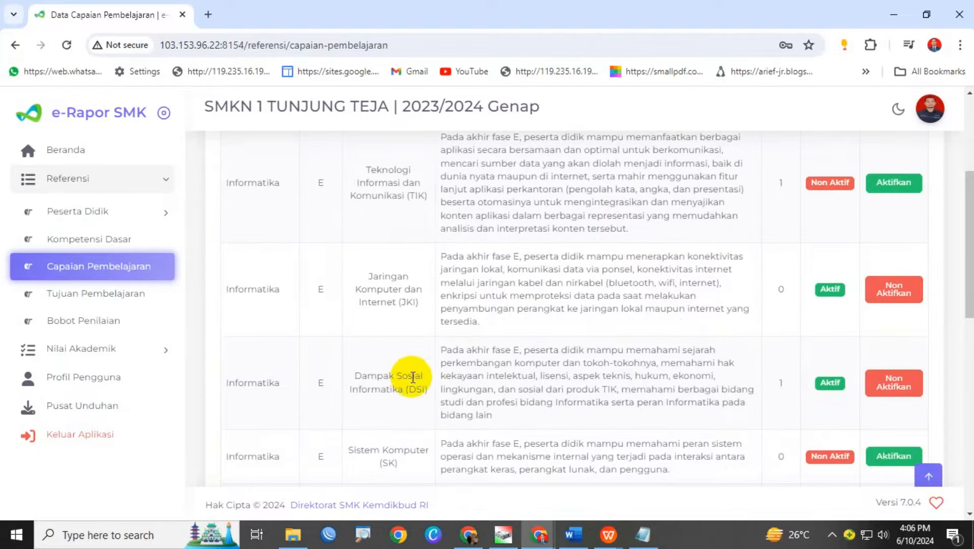
scroll(410, 405, down, 3)
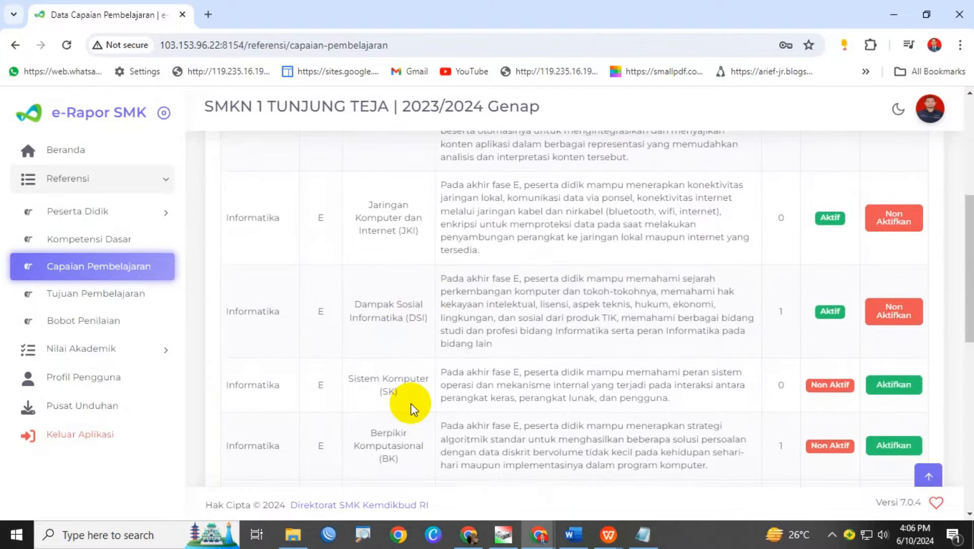
scroll(412, 410, down, 3)
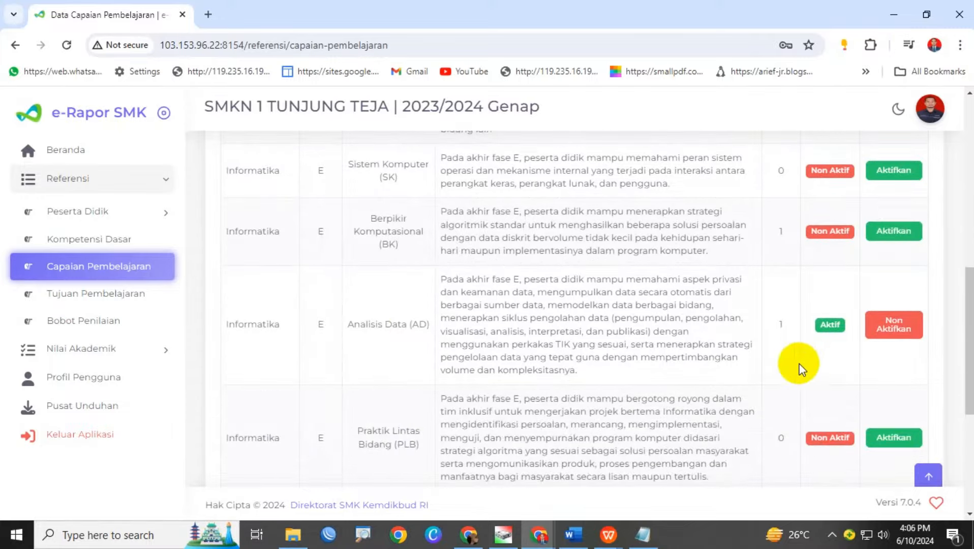
scroll(802, 368, down, 3)
scroll(737, 371, down, 2)
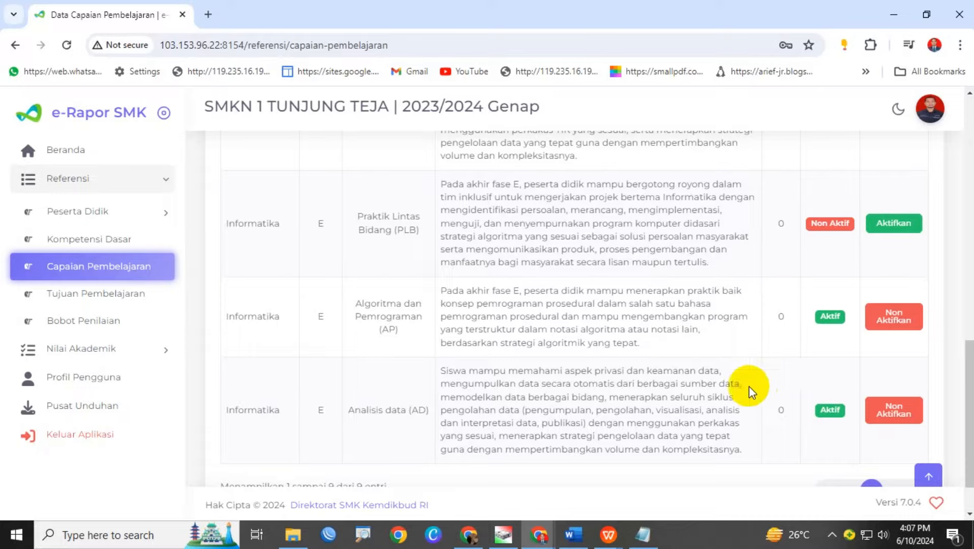
click(829, 535)
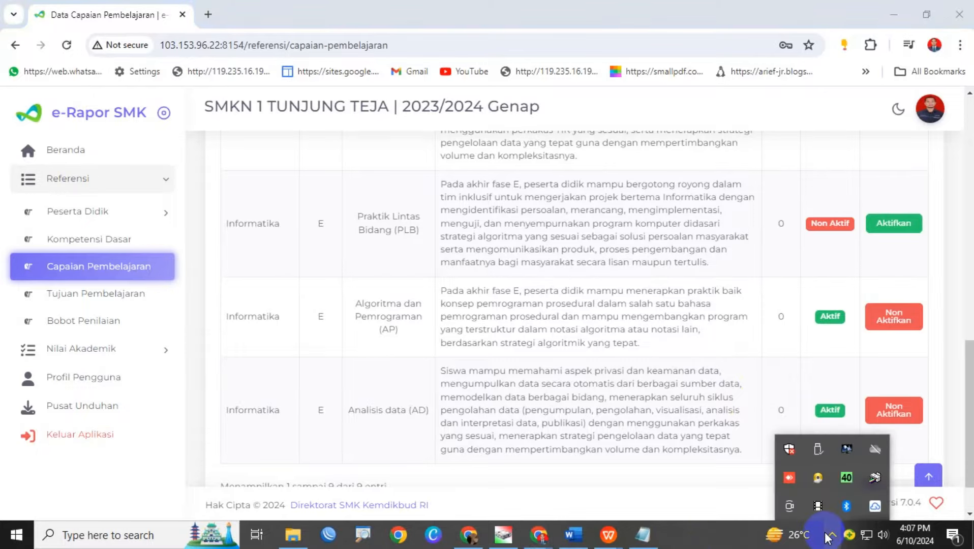
click(821, 504)
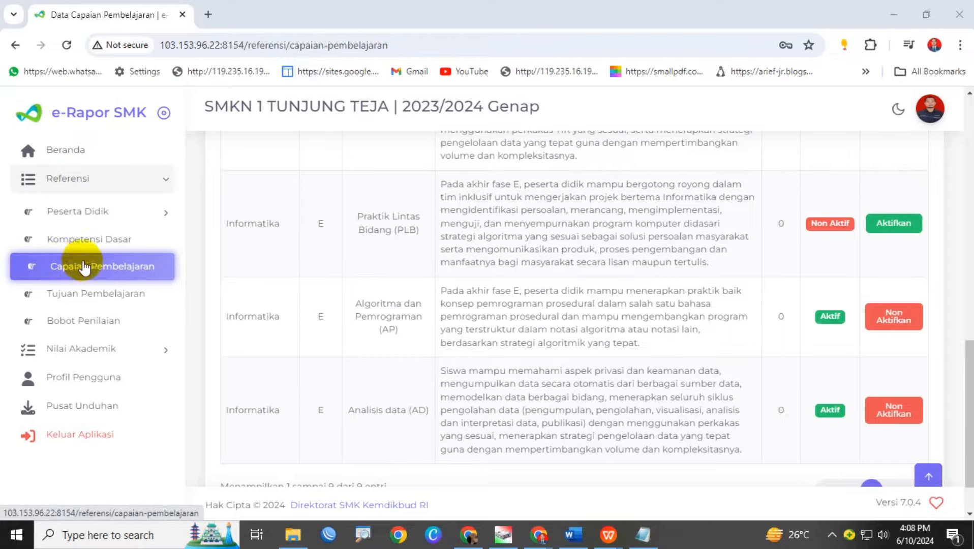
Open the Tujuan Pembelajaran reference data and filter it by Kelas 10.
click(72, 295)
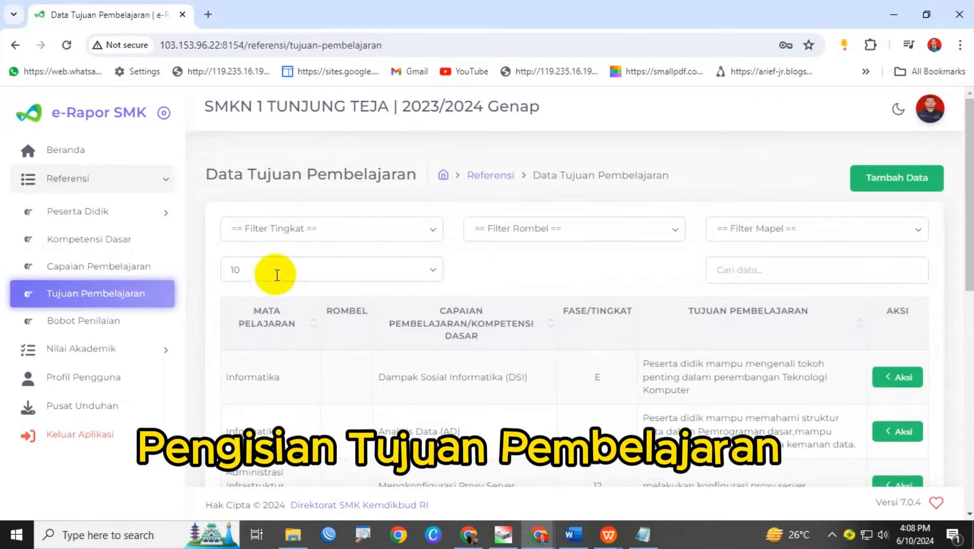
click(789, 228)
click(626, 235)
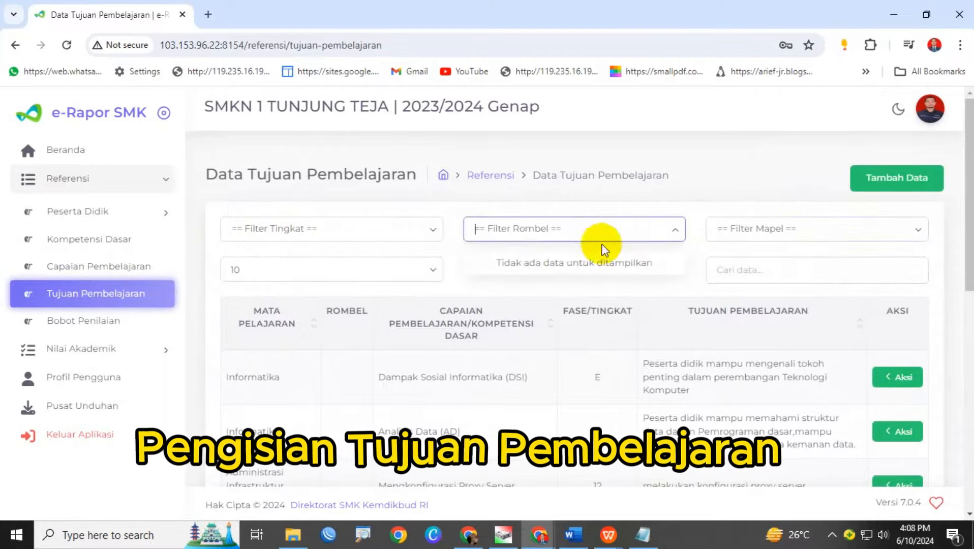
click(326, 235)
click(294, 261)
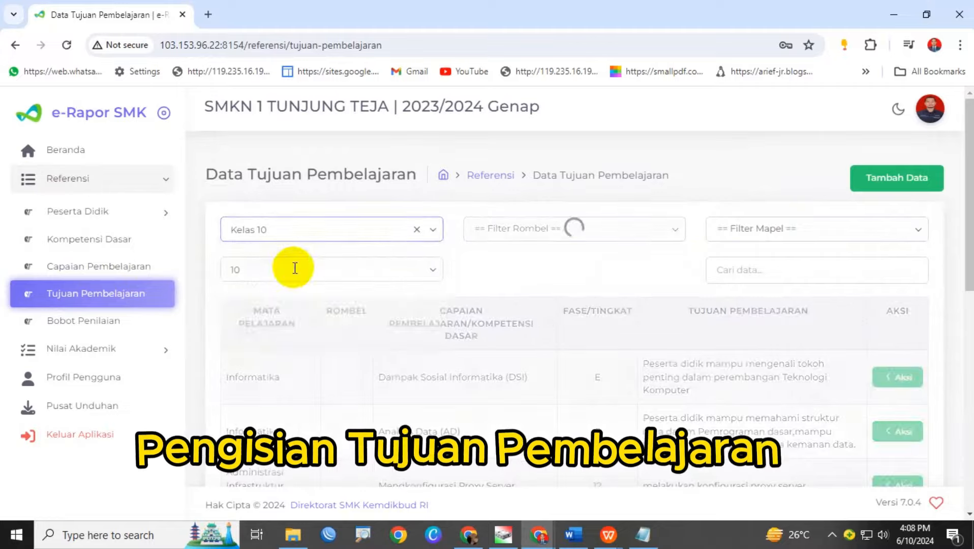
Look through the Kelas 10 learning objectives and narrow the list to rombel X AK 1 and the subject Informatika.
scroll(512, 354, down, 1)
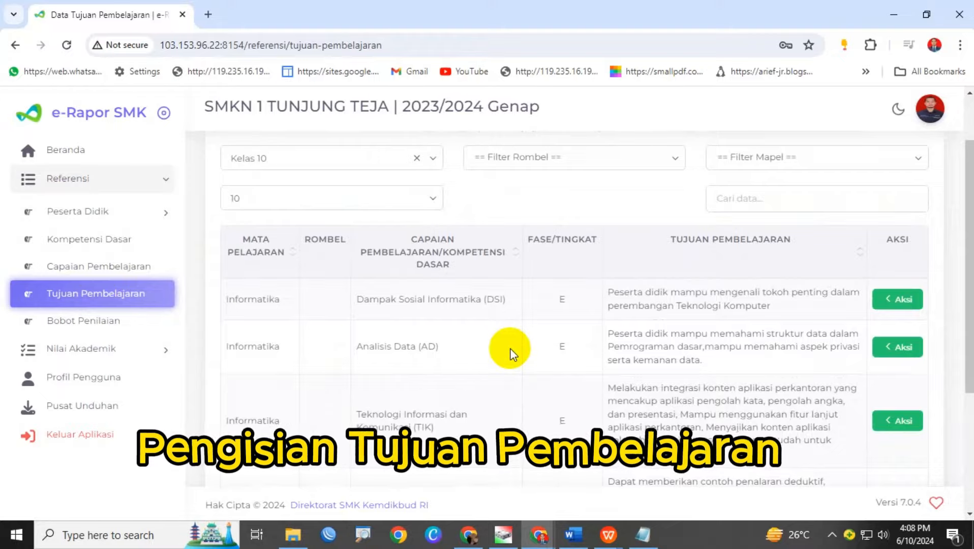
scroll(484, 351, down, 1)
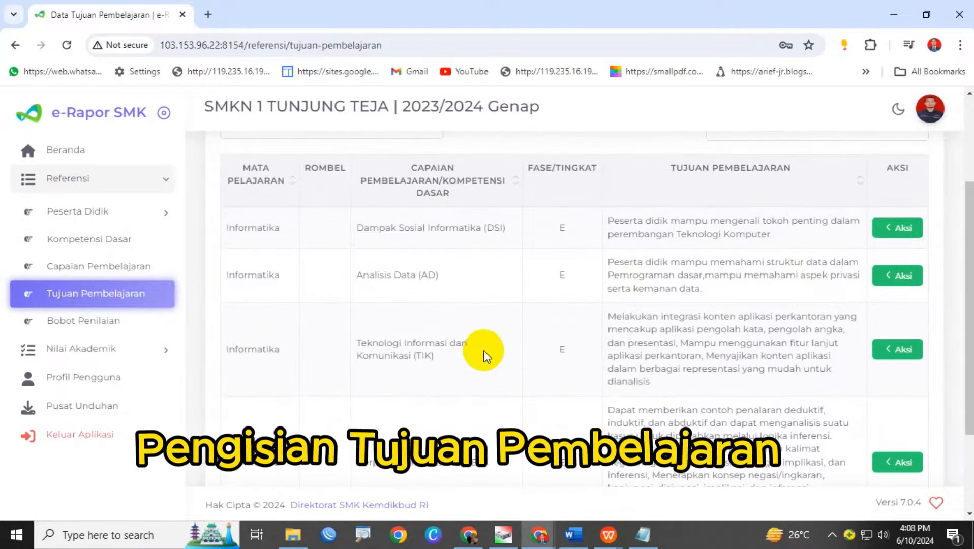
scroll(483, 350, down, 1)
scroll(483, 356, down, 1)
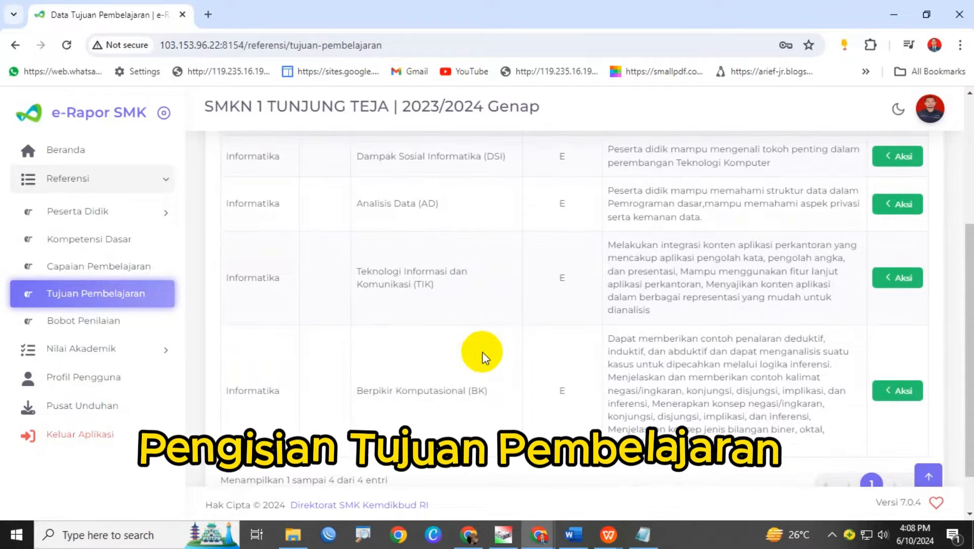
scroll(482, 356, down, 1)
scroll(481, 354, up, 4)
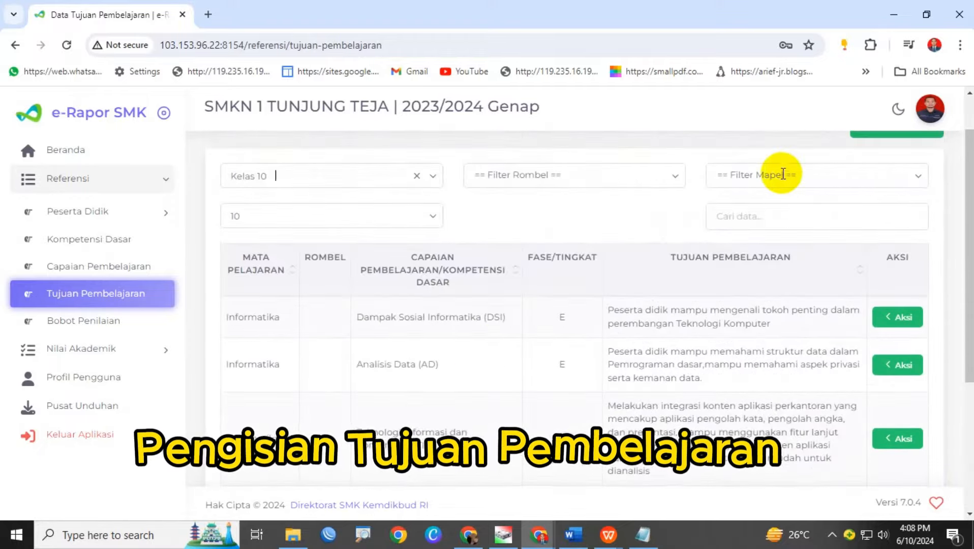
click(783, 174)
click(568, 181)
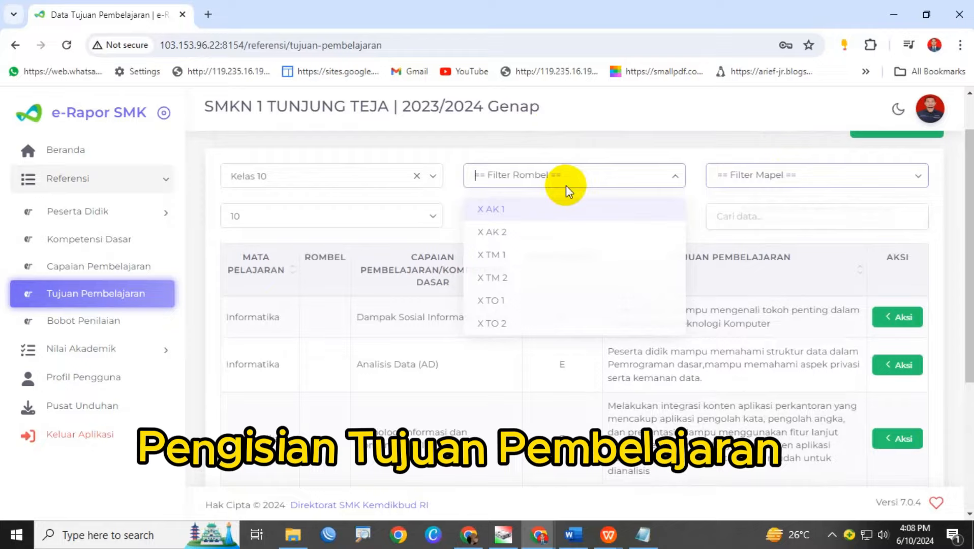
click(540, 209)
click(759, 176)
click(747, 210)
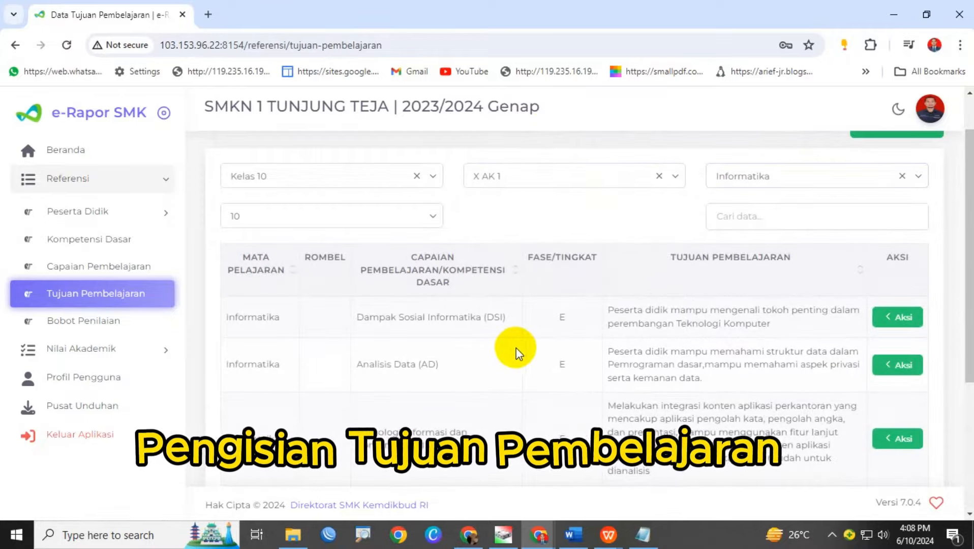
scroll(455, 407, down, 1)
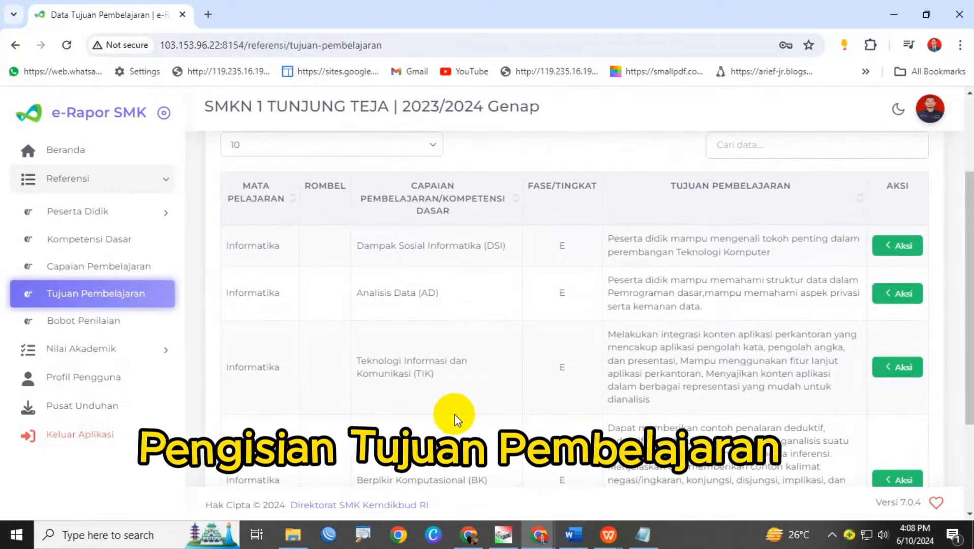
scroll(455, 414, up, 2)
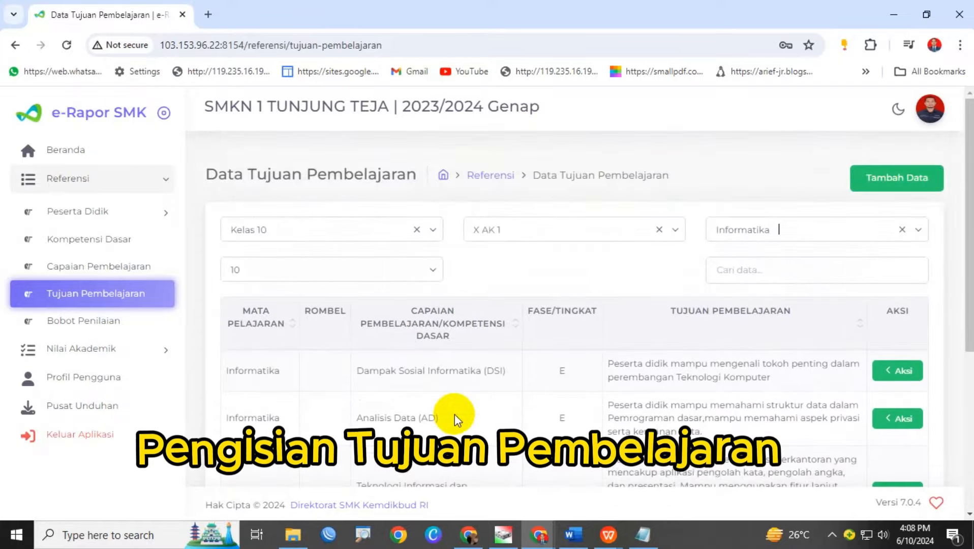
Start a new Tujuan Pembelajaran entry with Kelas 10, Rombongan Belajar X AK 1 and Mata Pelajaran Informatika.
click(901, 175)
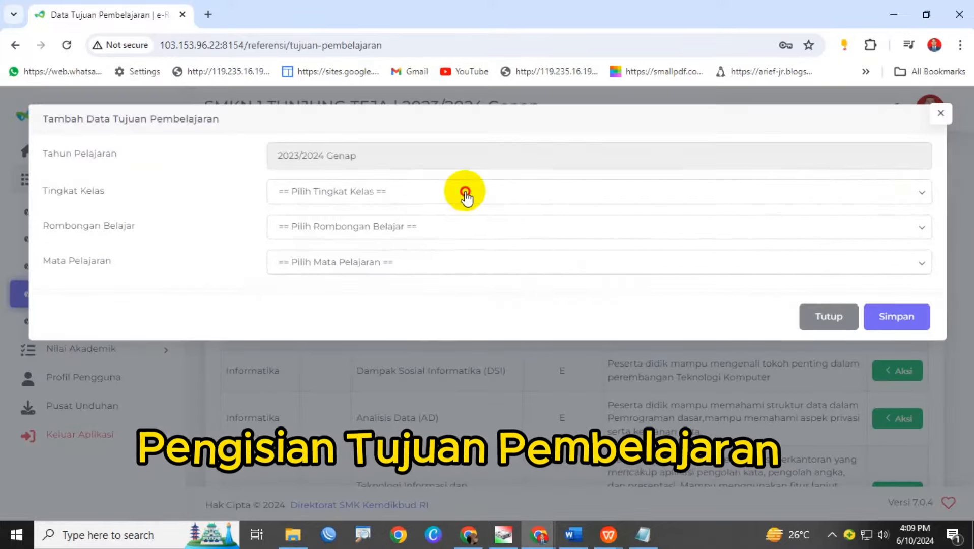
click(463, 191)
click(377, 232)
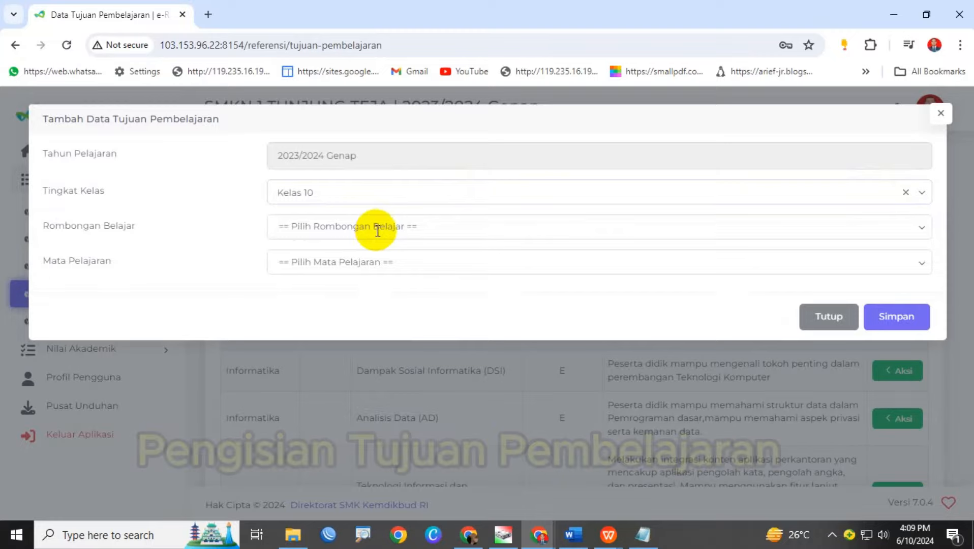
click(369, 227)
click(348, 266)
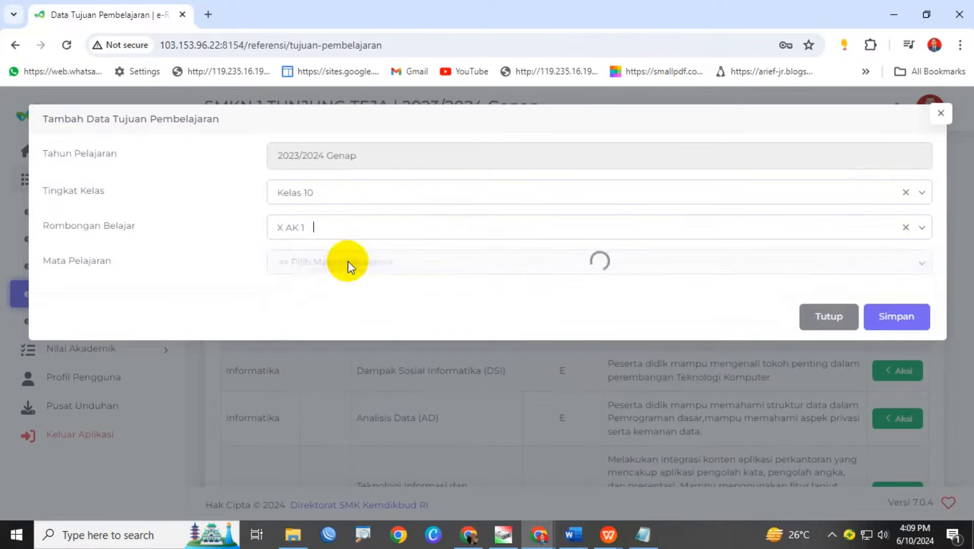
click(344, 264)
click(338, 296)
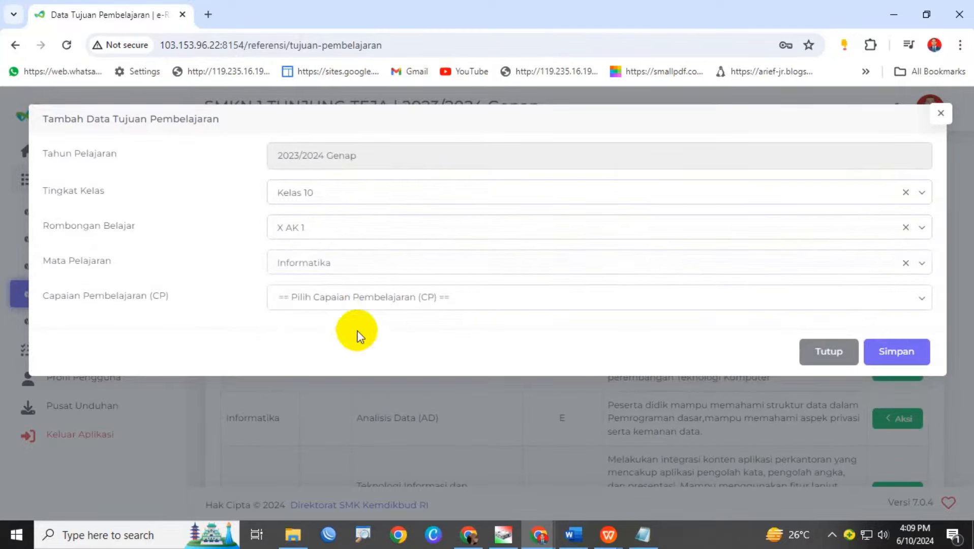
View the available Capaian Pembelajaran options, and switch to the CP TP Informatika document in WPS to check the JKI wording.
click(365, 297)
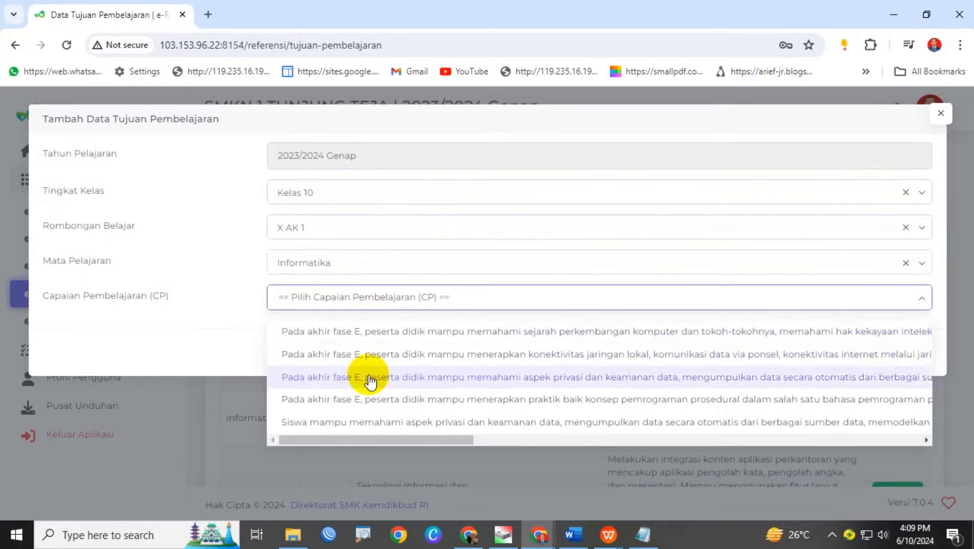
mouse_move(382, 441)
mouse_down()
mouse_move(396, 440)
mouse_move(371, 441)
mouse_up()
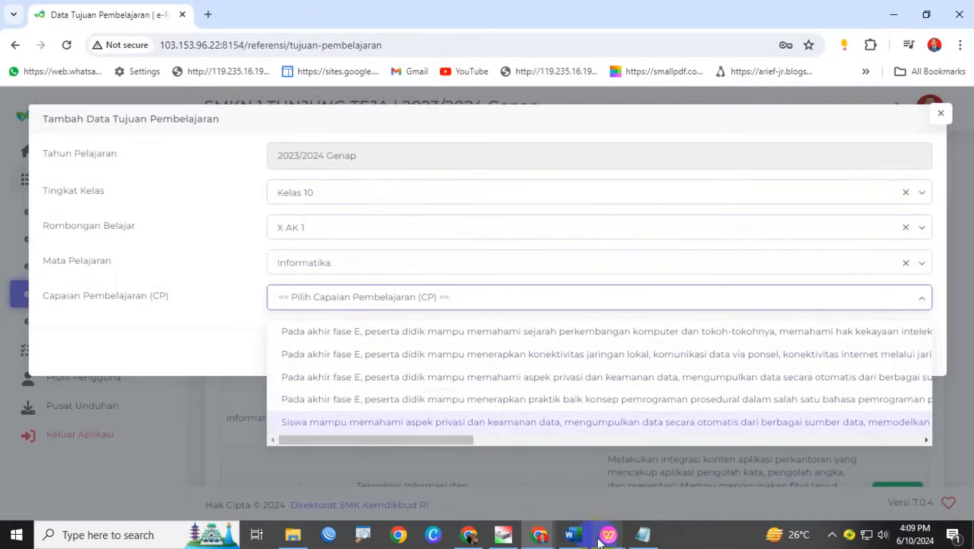
mouse_move(606, 538)
click(559, 473)
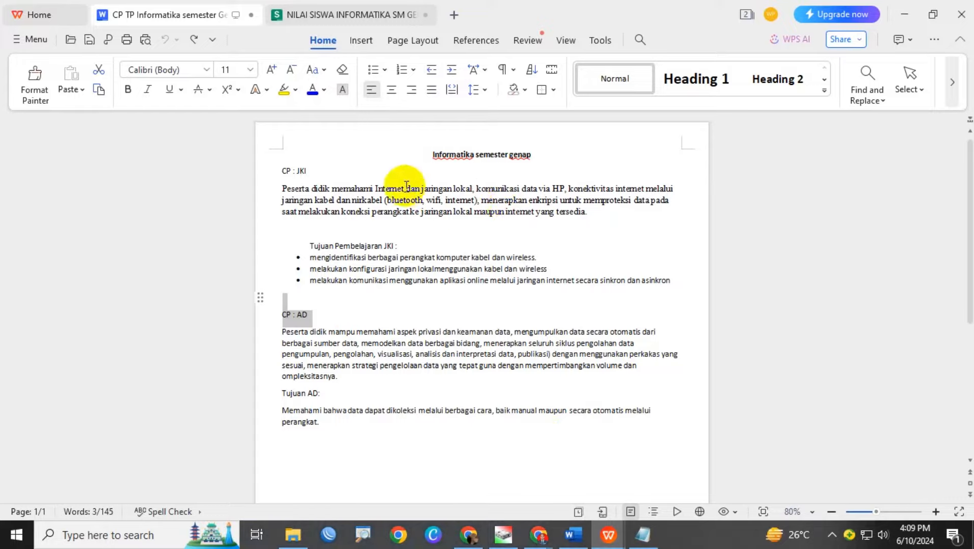
triple_click(387, 189)
click(494, 201)
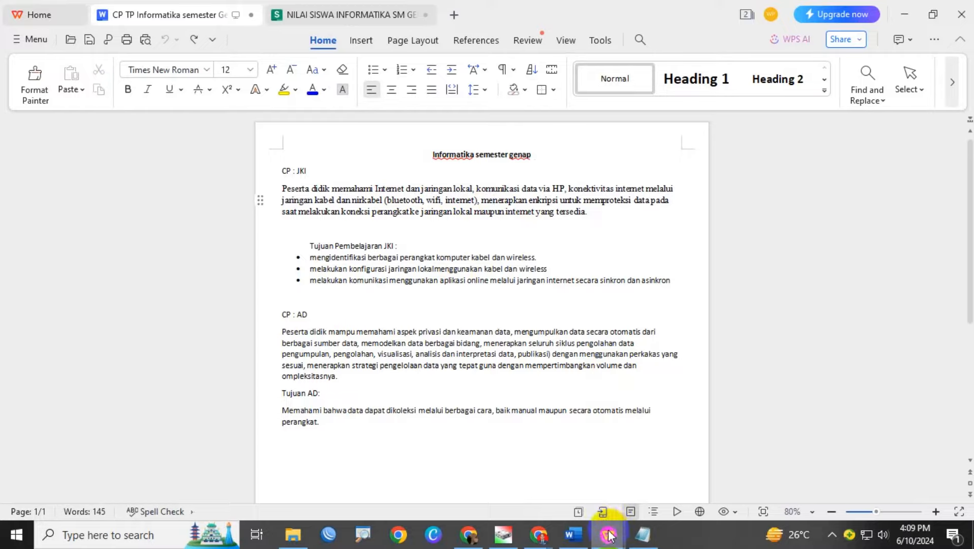
Switch back to e-Rapor SMK and choose the Capaian Pembelajaran about konektivitas jaringan lokal and komunikasi data via ponsel.
click(539, 539)
click(560, 483)
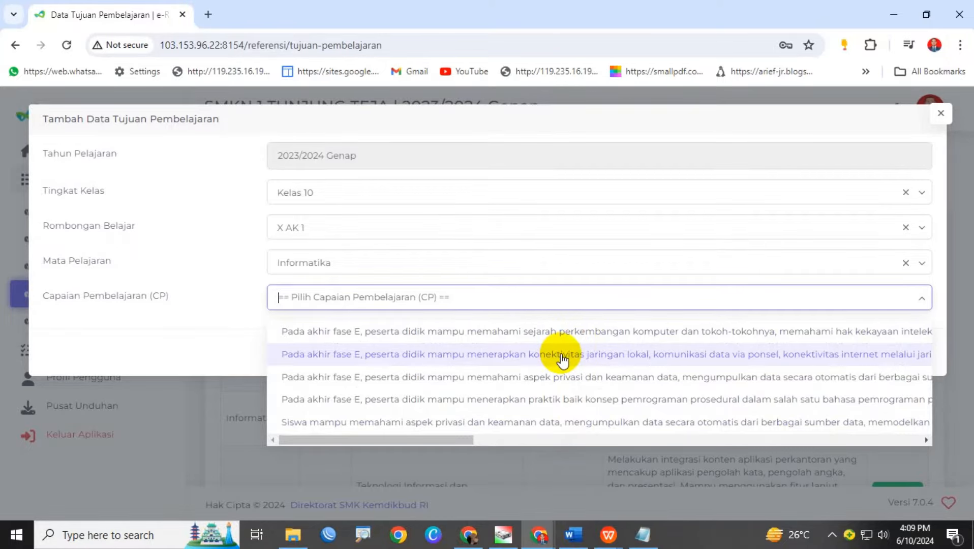
click(539, 359)
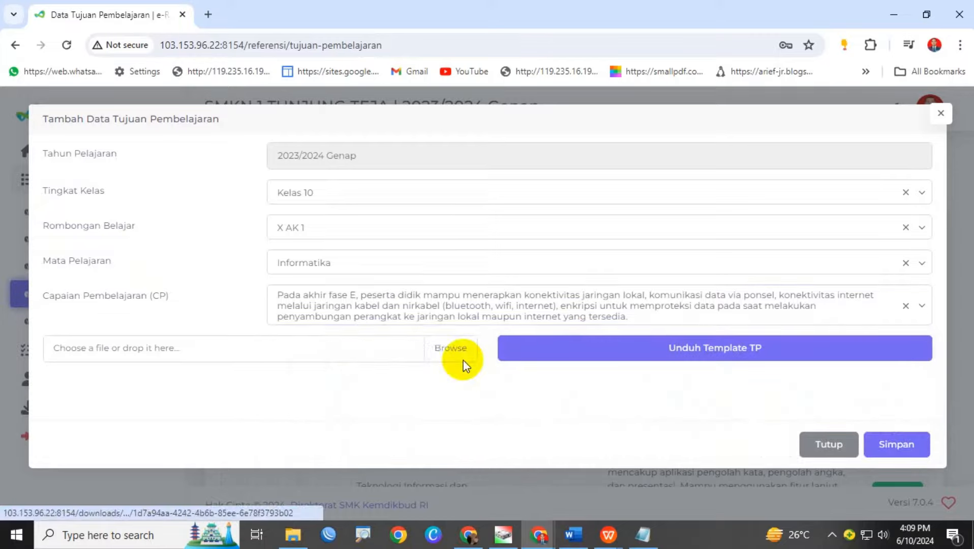
Download the TP template for Informatika class X AK 1, keep the blocked file, and open it in WPS.
click(604, 355)
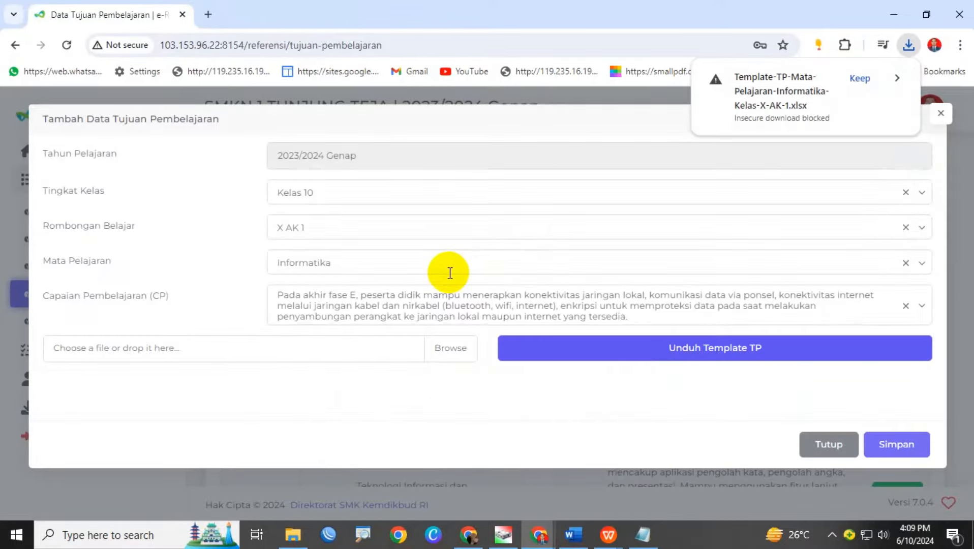
click(860, 79)
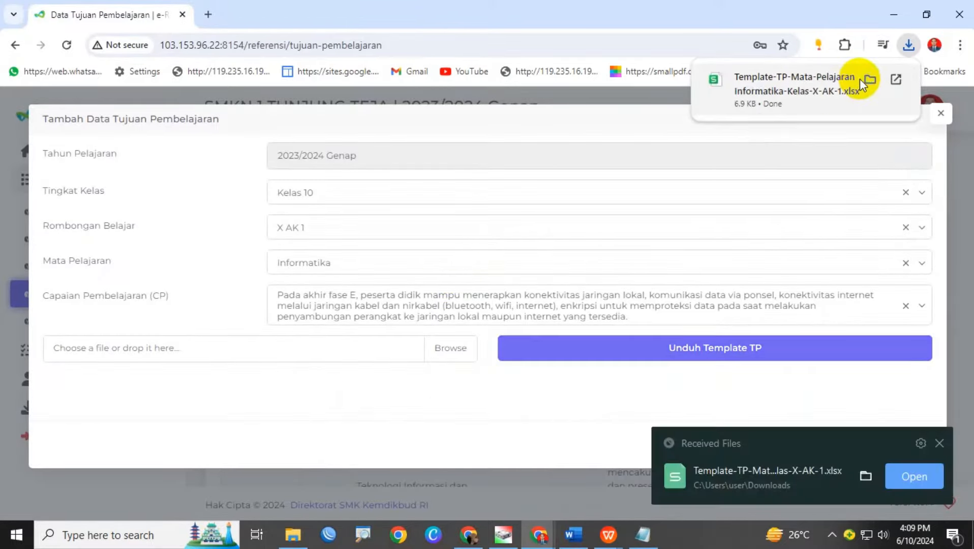
click(818, 89)
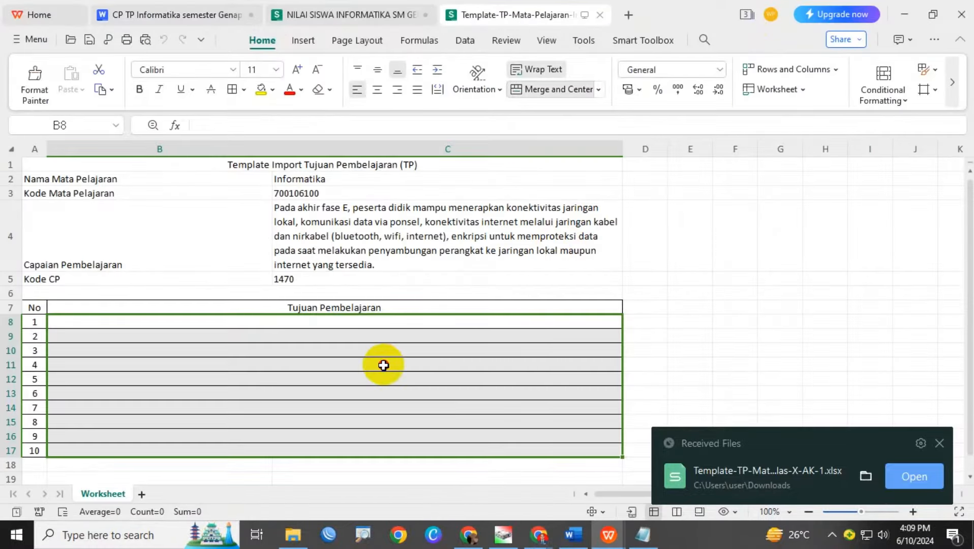
Switch to the CP TP Informatika document and copy the first JKI objective, "mengidentifikasi berbagai perangkat komputer kabel dan wireless".
click(384, 365)
click(339, 323)
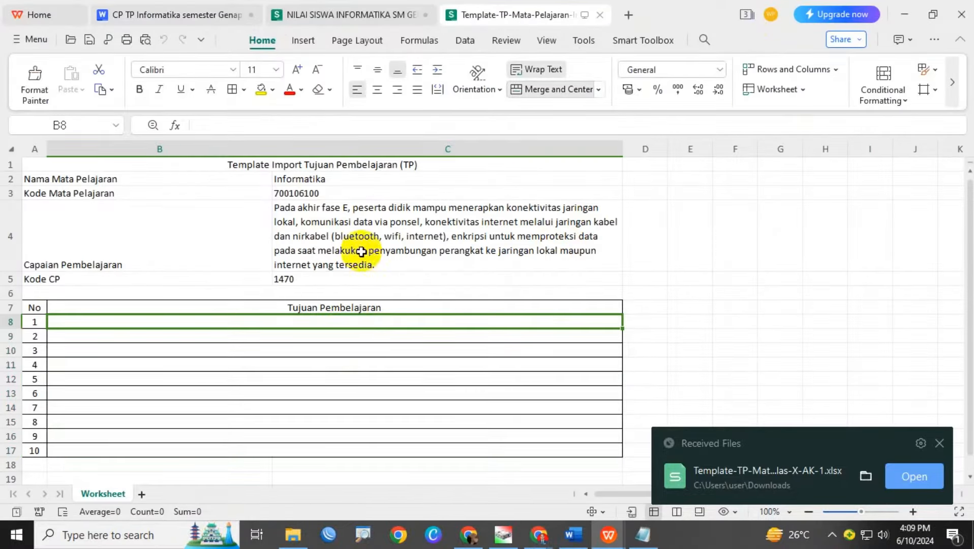
click(355, 223)
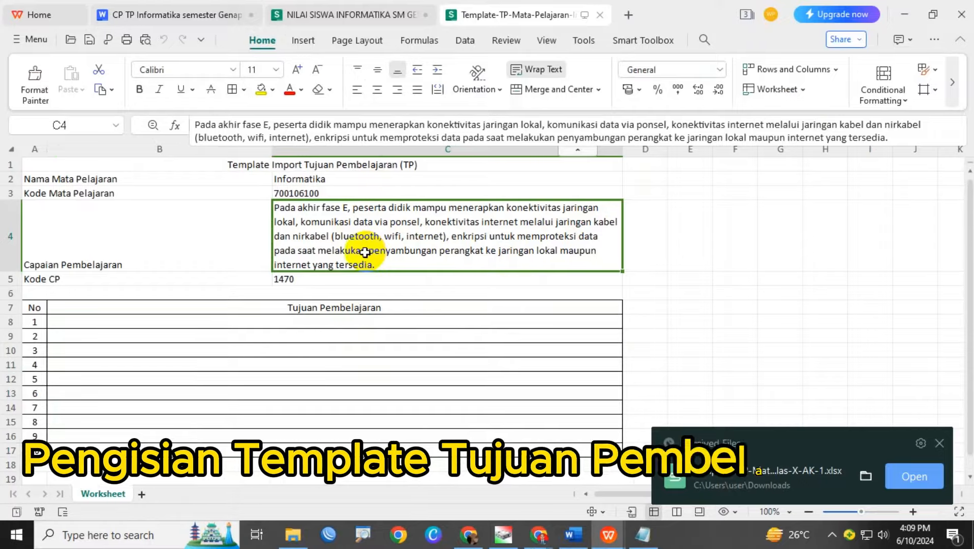
click(387, 317)
key(alt+Tab)
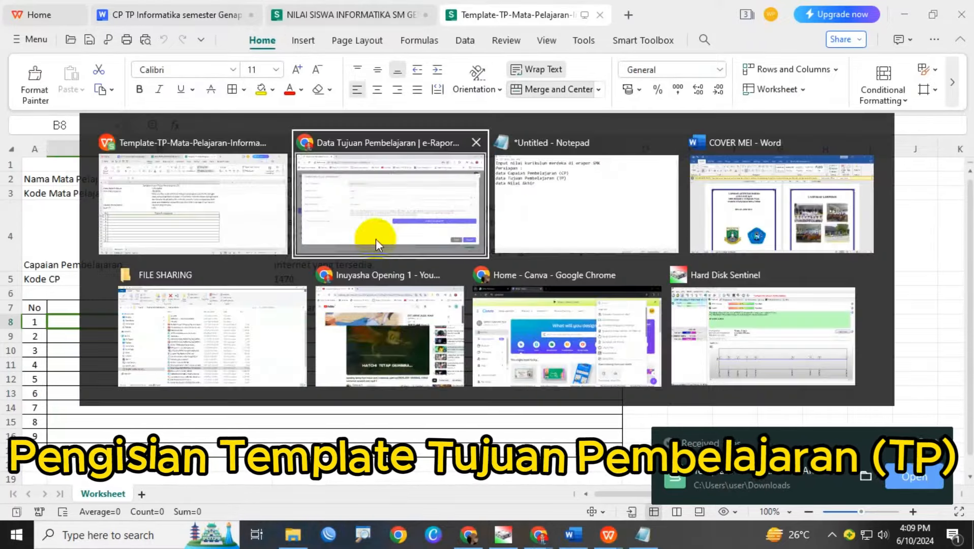
click(556, 219)
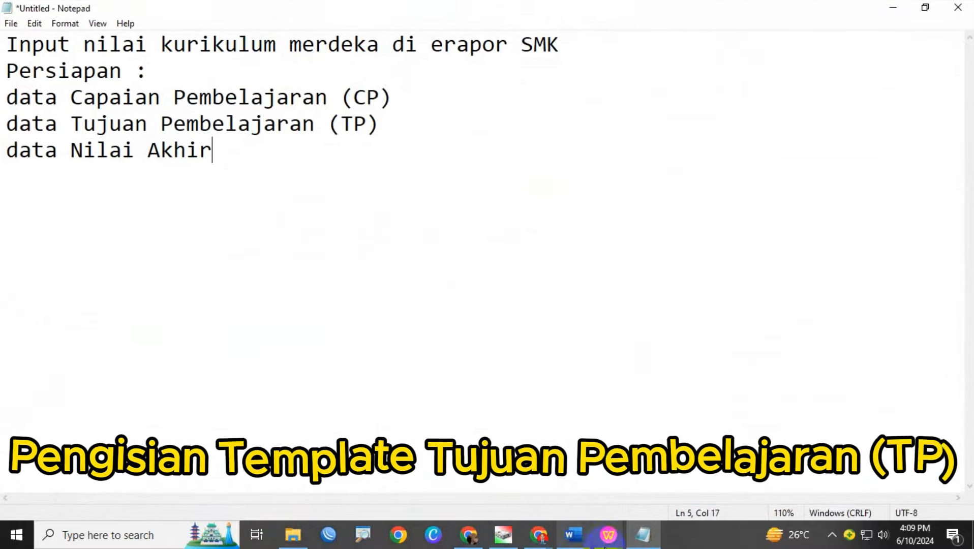
mouse_move(609, 535)
mouse_move(617, 481)
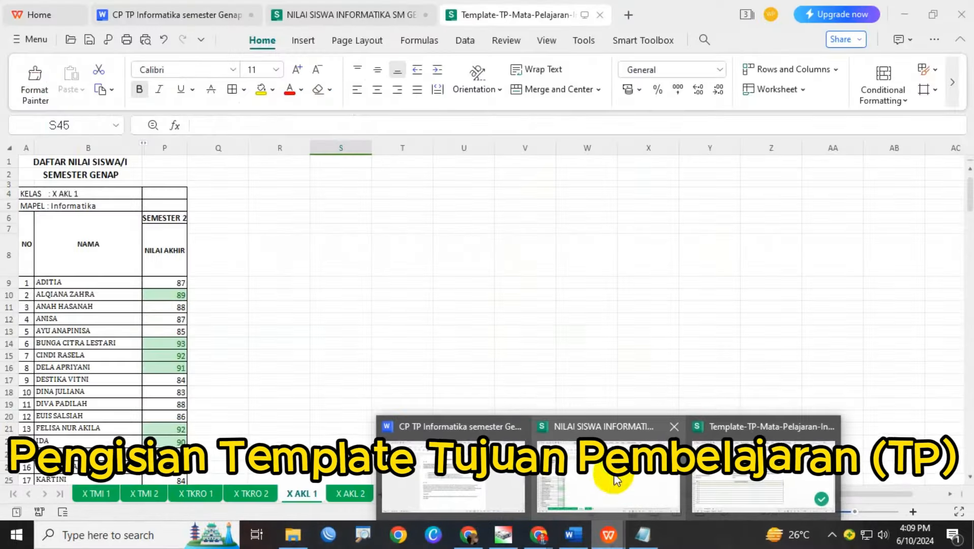
click(494, 473)
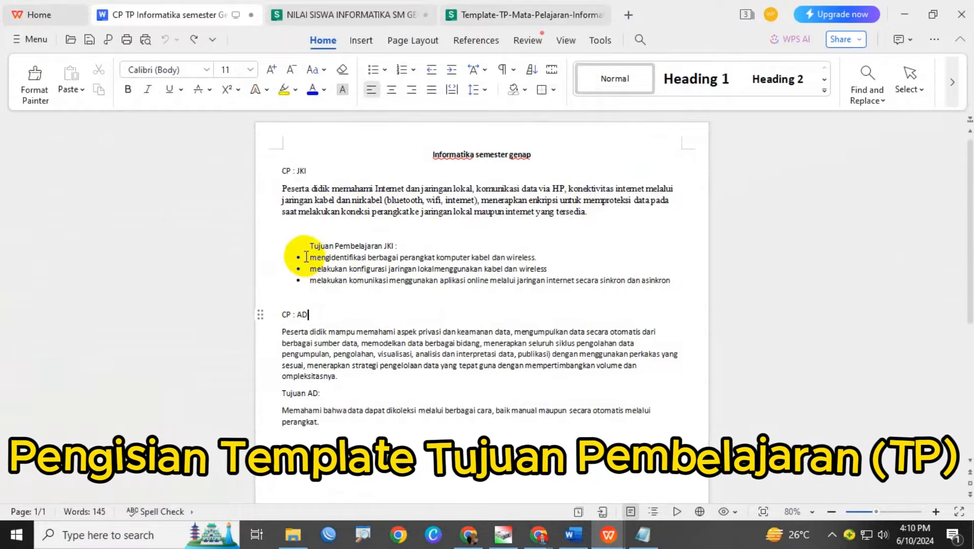
drag(306, 256, 535, 259)
key(ctrl+c)
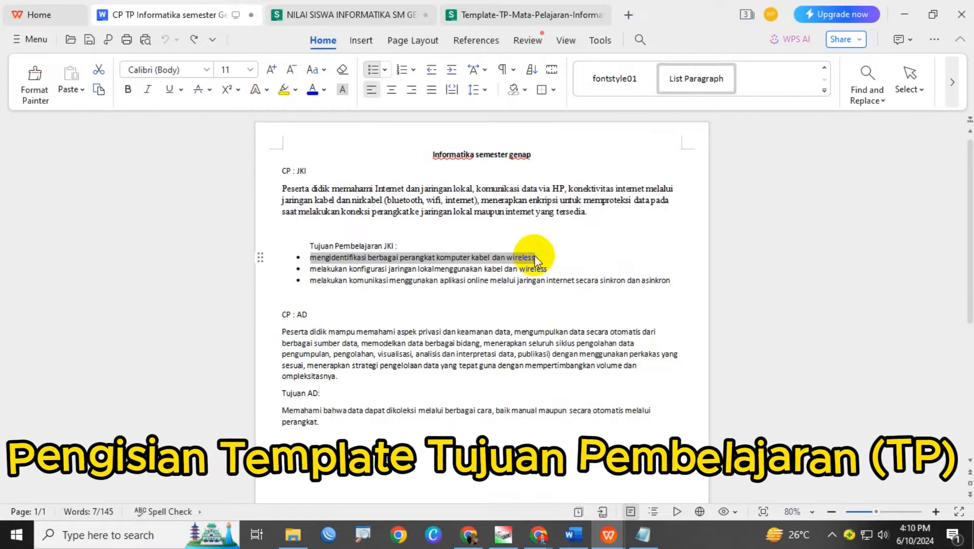
Return to the TP template workbook and paste the copied objective as Tujuan Pembelajaran number 1 in cell B8.
key(alt+Tab)
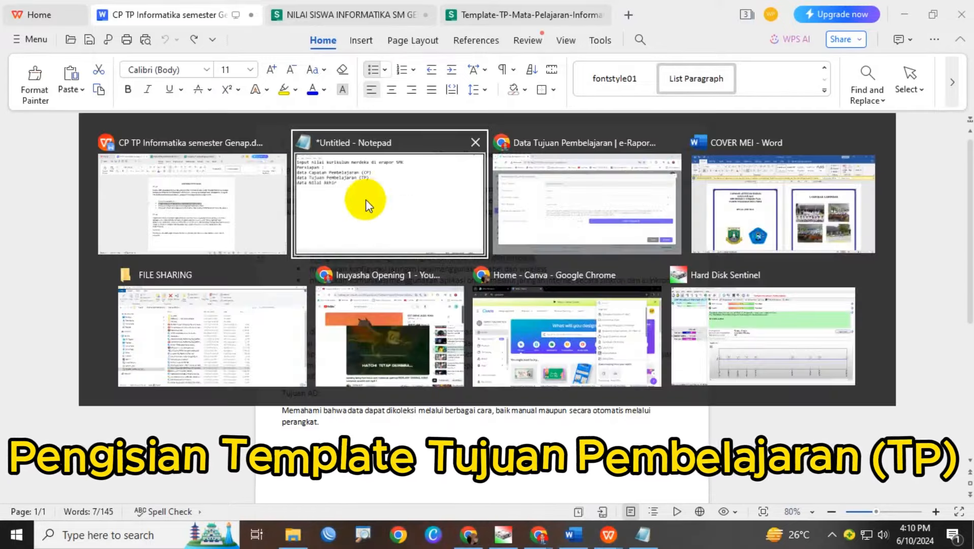
click(545, 200)
key(alt+Tab)
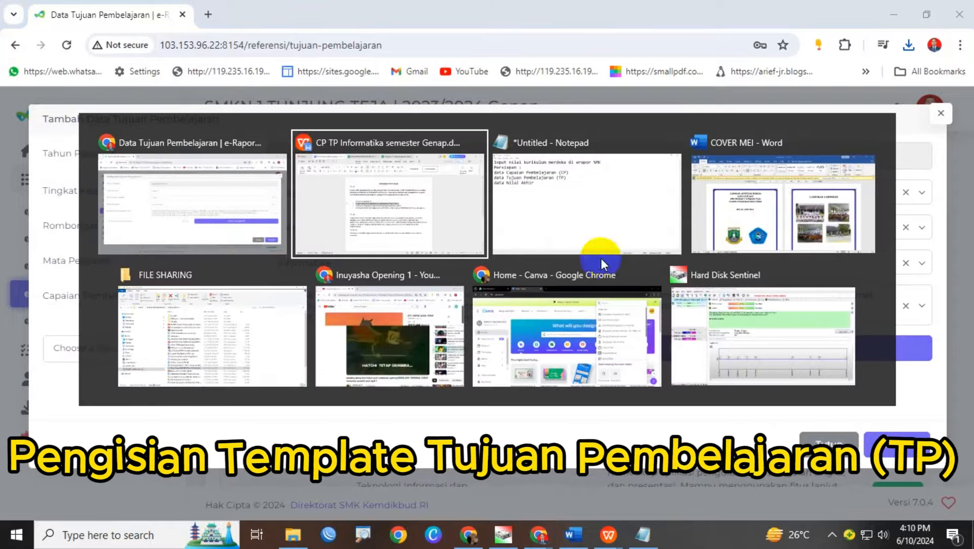
click(255, 228)
mouse_move(610, 538)
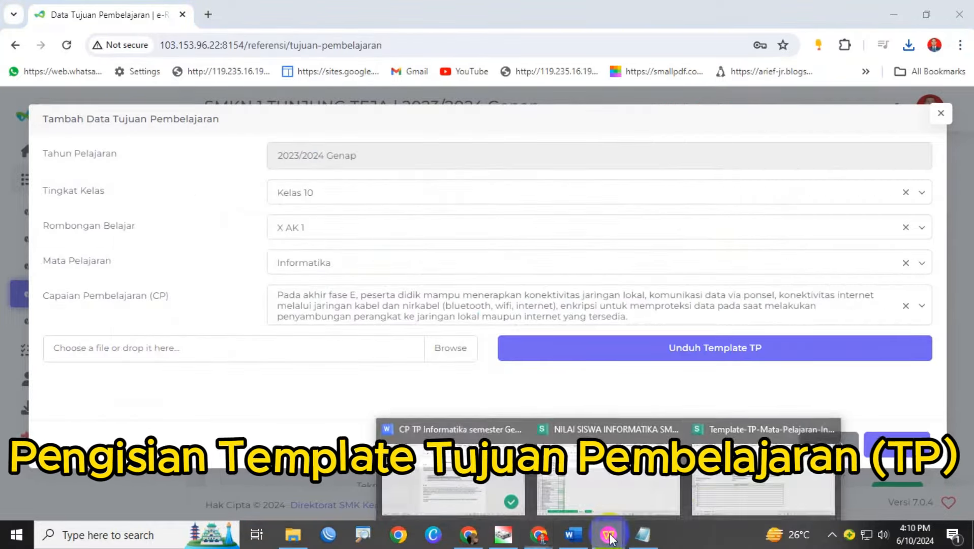
click(722, 481)
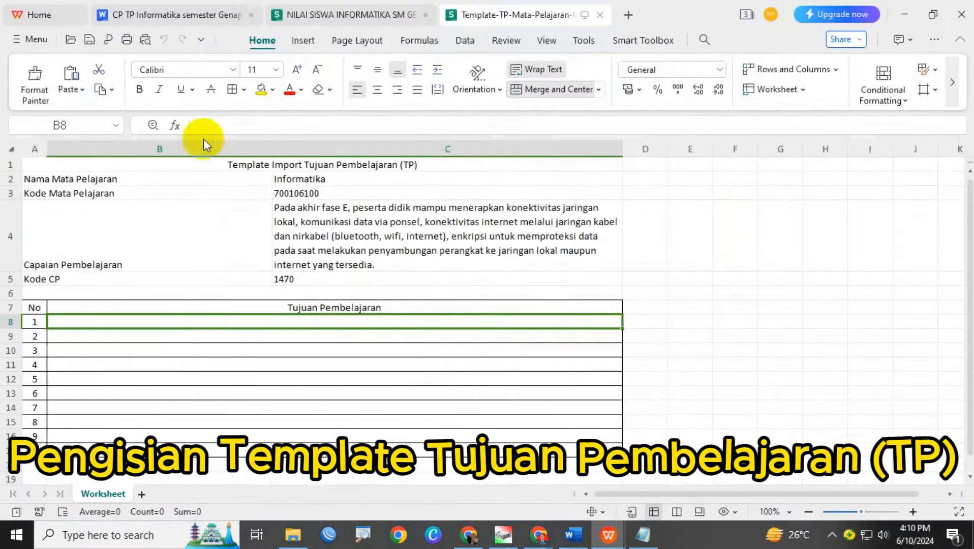
click(206, 124)
key(ctrl+v)
key(Return)
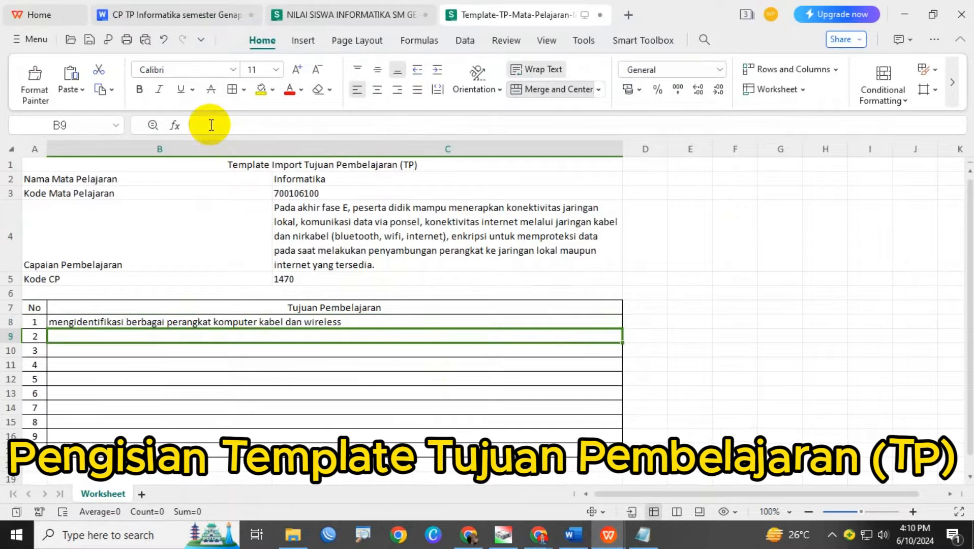
Copy the second JKI objective, "melakukan konfigurasi jaringan lokalmenggunakan kabel dan wireless", from the CP TP document into row 2 of the template.
click(586, 544)
mouse_move(608, 529)
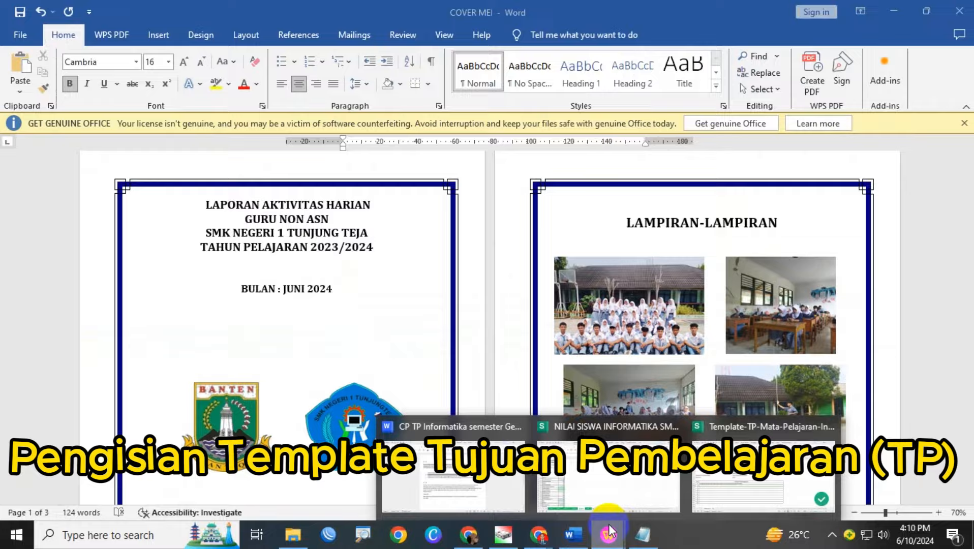
click(485, 484)
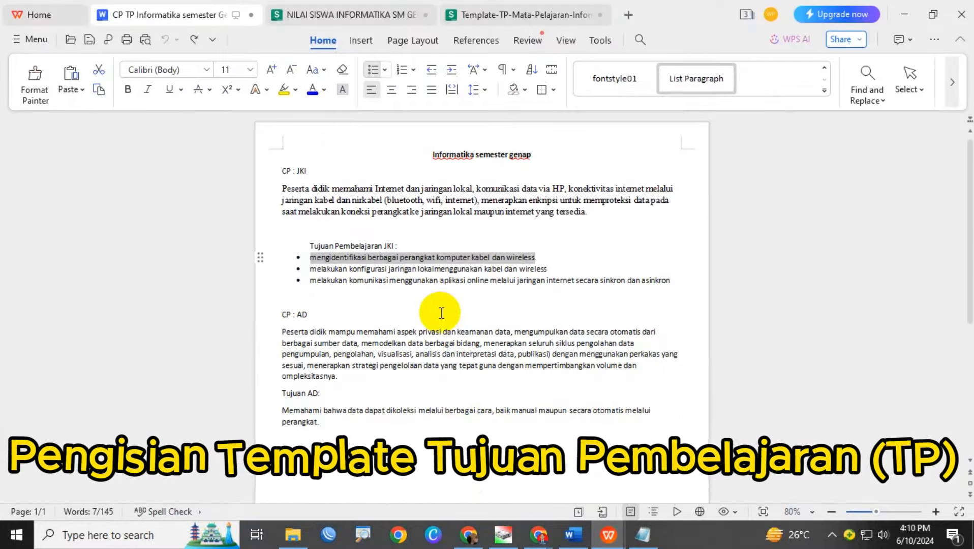
drag(309, 269, 549, 269)
key(ctrl+c)
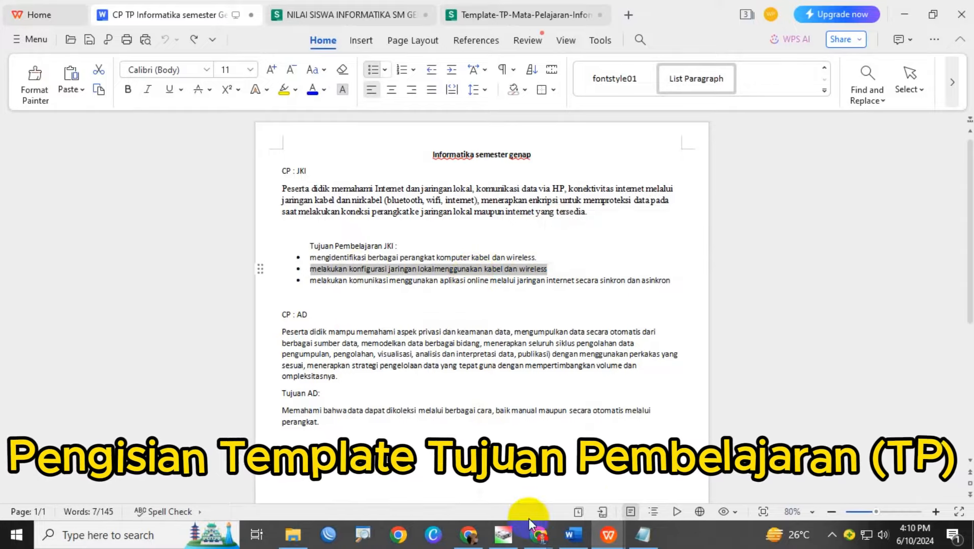
mouse_move(609, 534)
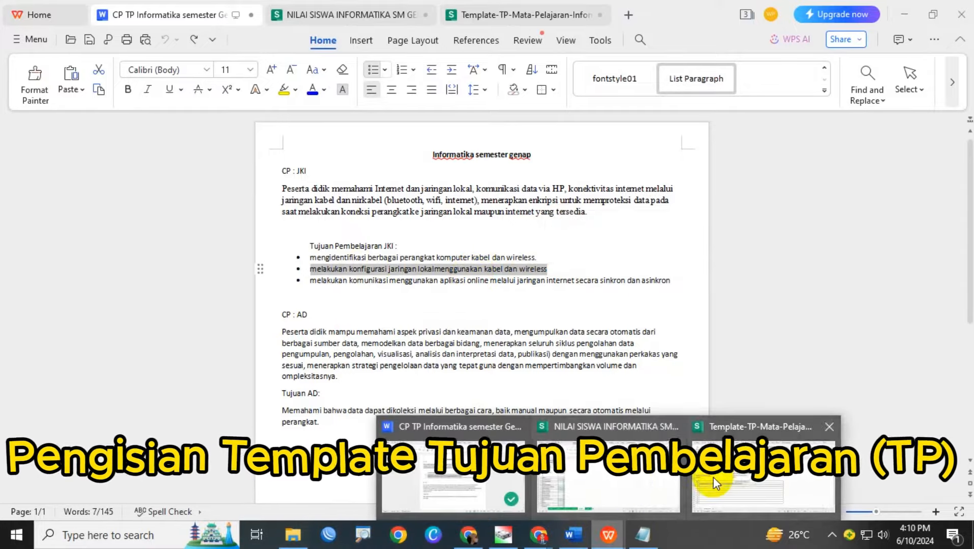
click(716, 483)
click(239, 123)
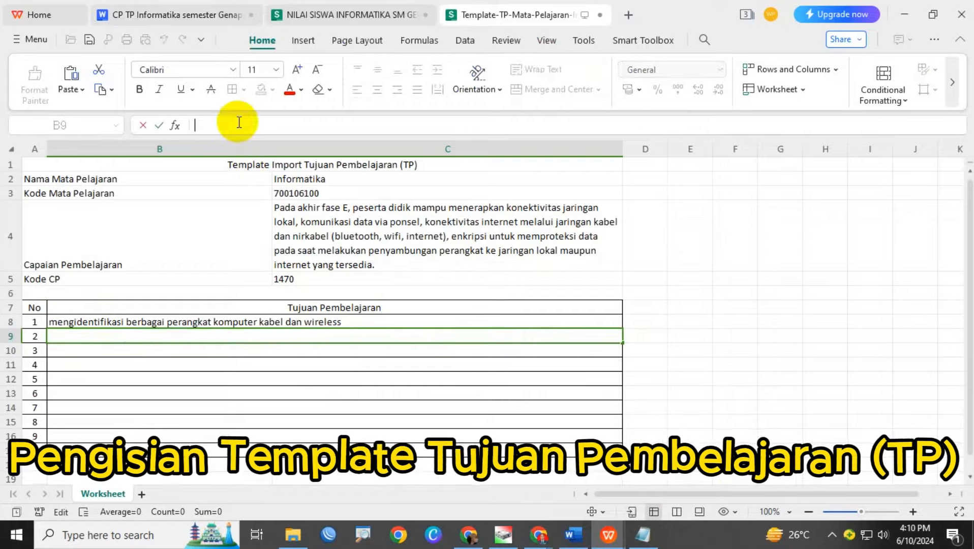
key(ctrl+v)
key(Return)
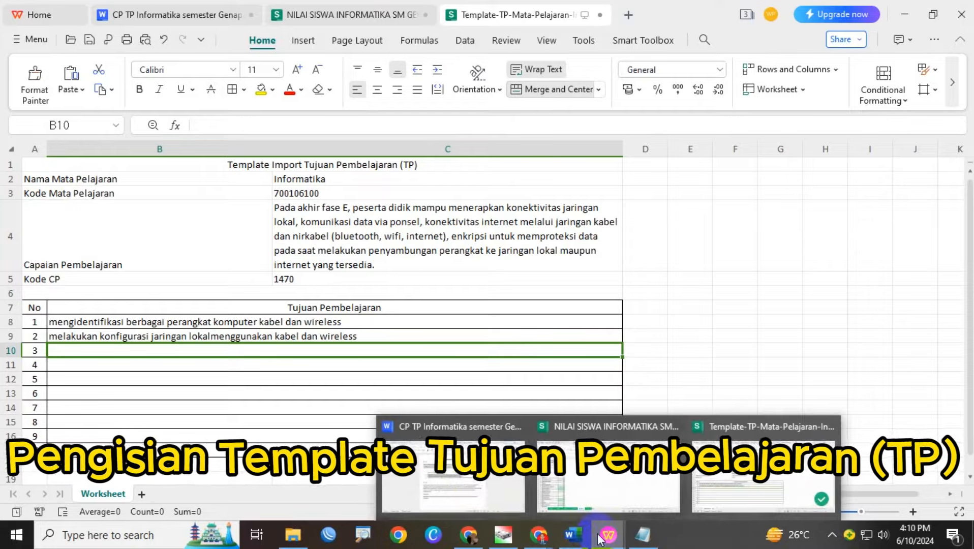
Copy the third JKI objective, about komunikasi menggunakan aplikasi online, from the CP TP document into row 3 of the template.
click(460, 485)
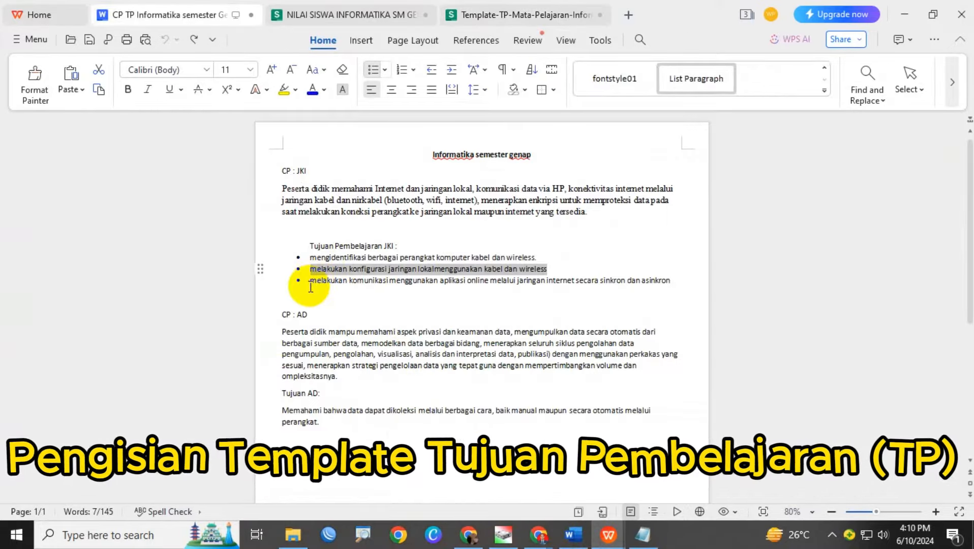
drag(311, 288, 674, 291)
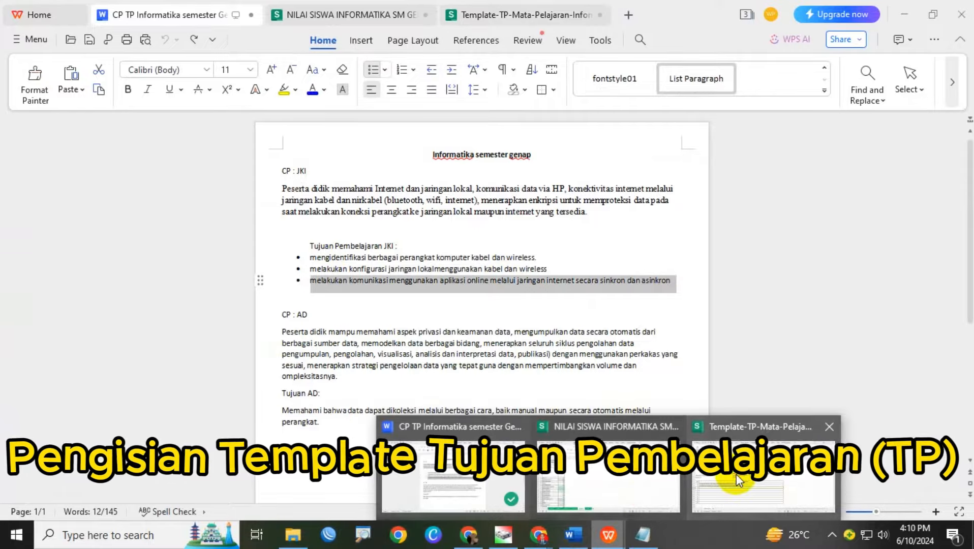
click(739, 480)
click(291, 125)
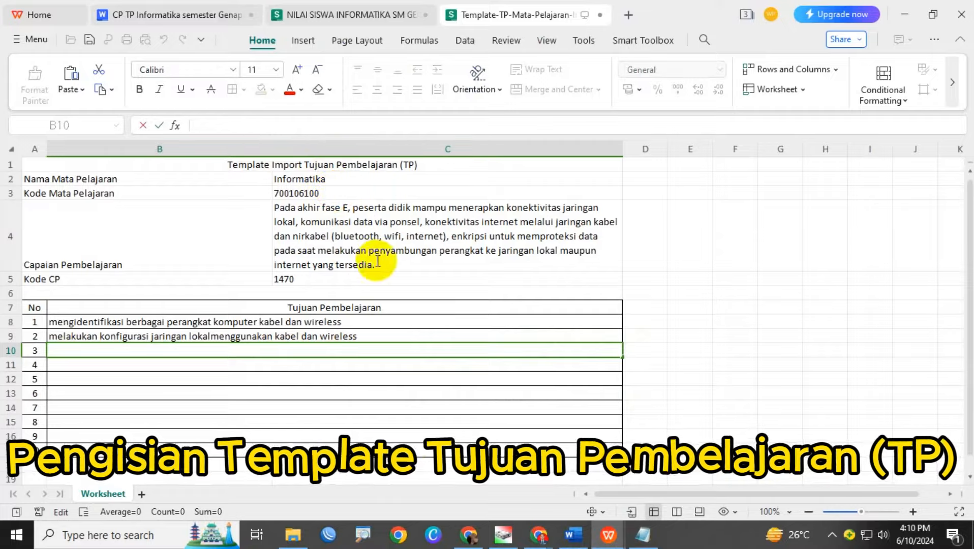
text(♦melakukan komunikasi menggunakan aplikasi online melalui jaringan internet secara sinkron dan asinkron)
key(Return)
Remove the stray bullet symbol from the start of objective 3 in cell B10, so the text begins with "melakukan".
click(76, 351)
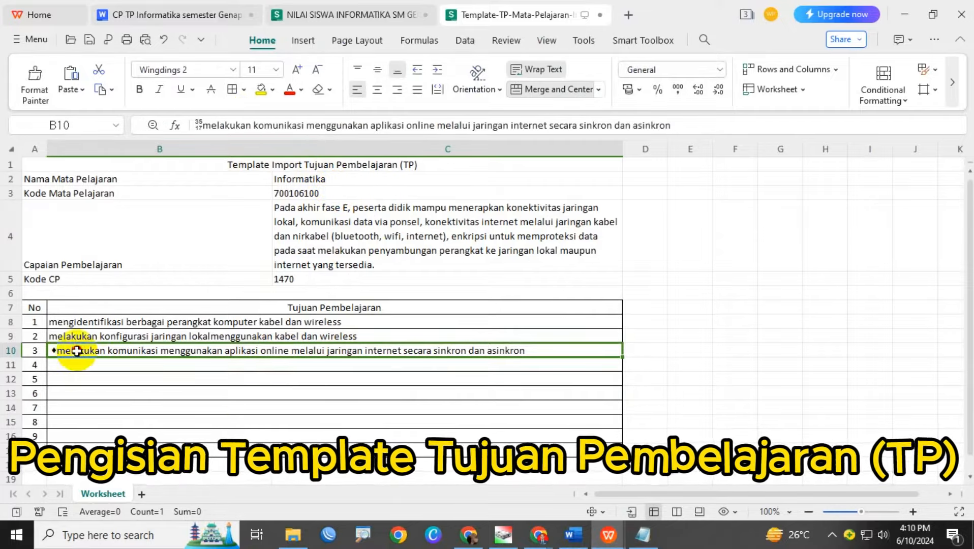
click(209, 127)
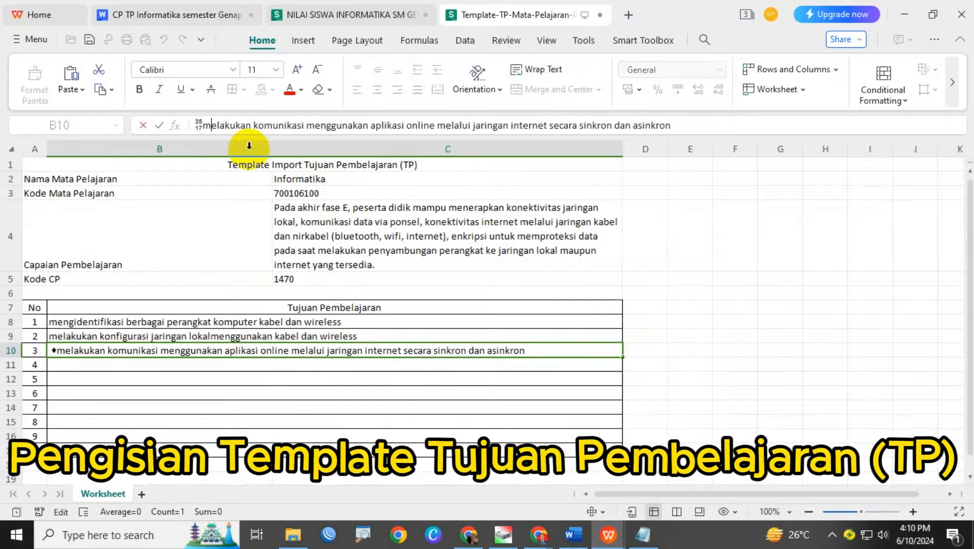
key(BackSpace)
key(BackSpace)
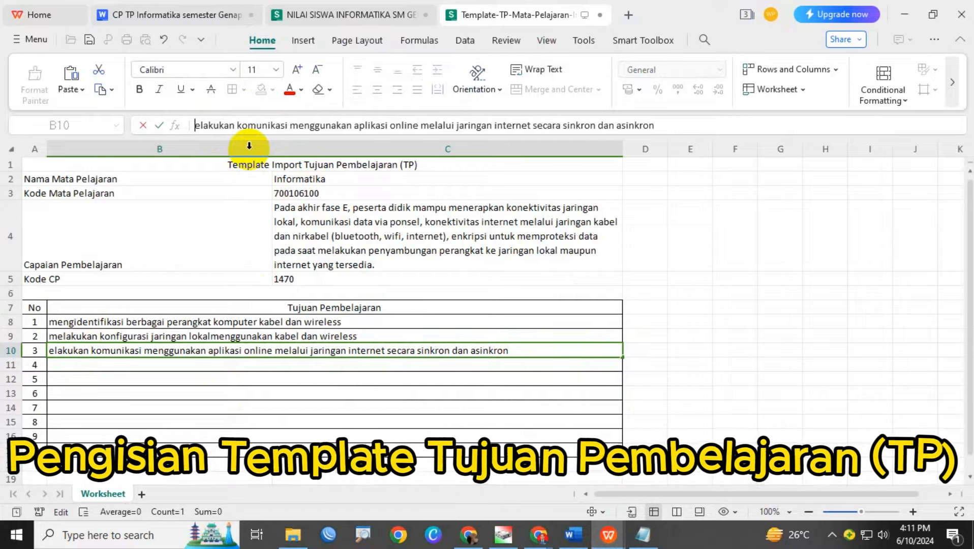
text(m)
key(Return)
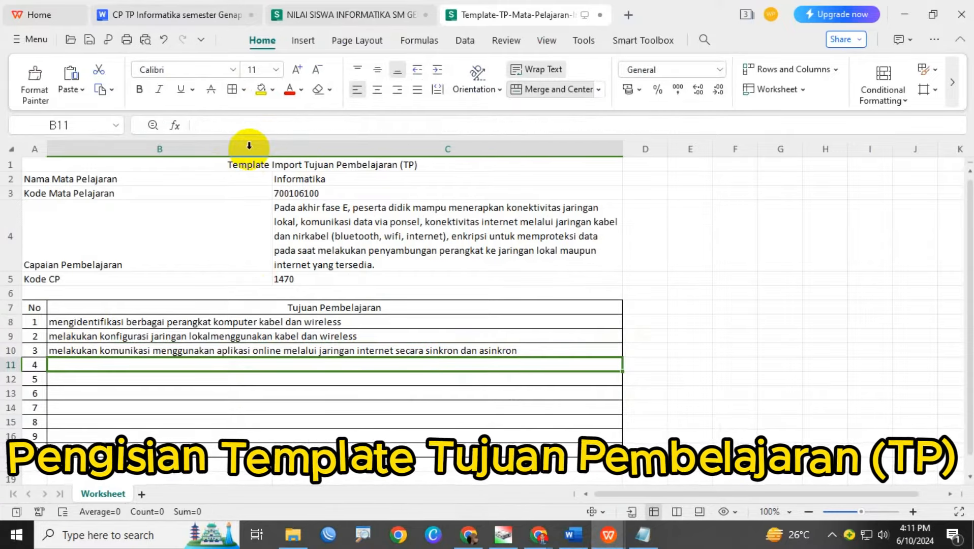
Save the filled TP template workbook and close it.
click(315, 426)
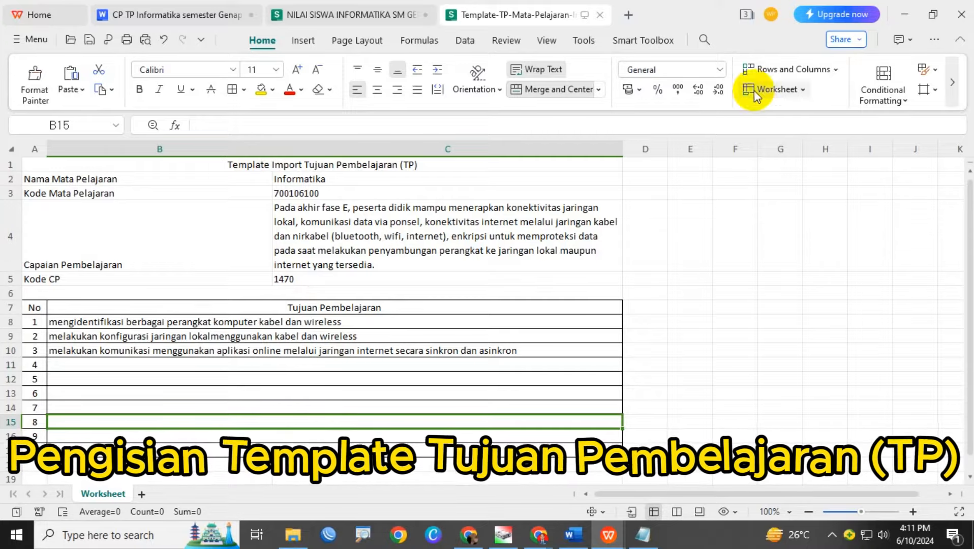
key(ctrl+s)
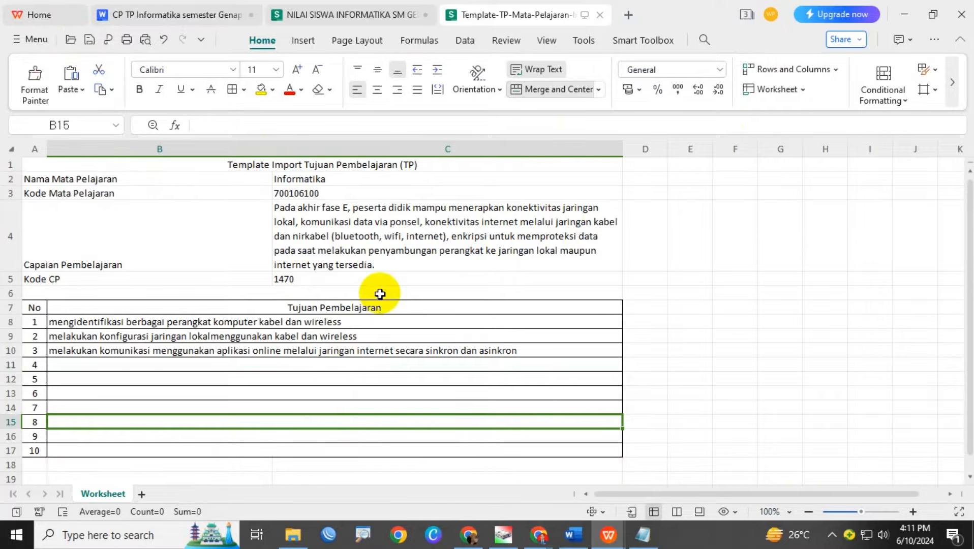
key(ctrl+w)
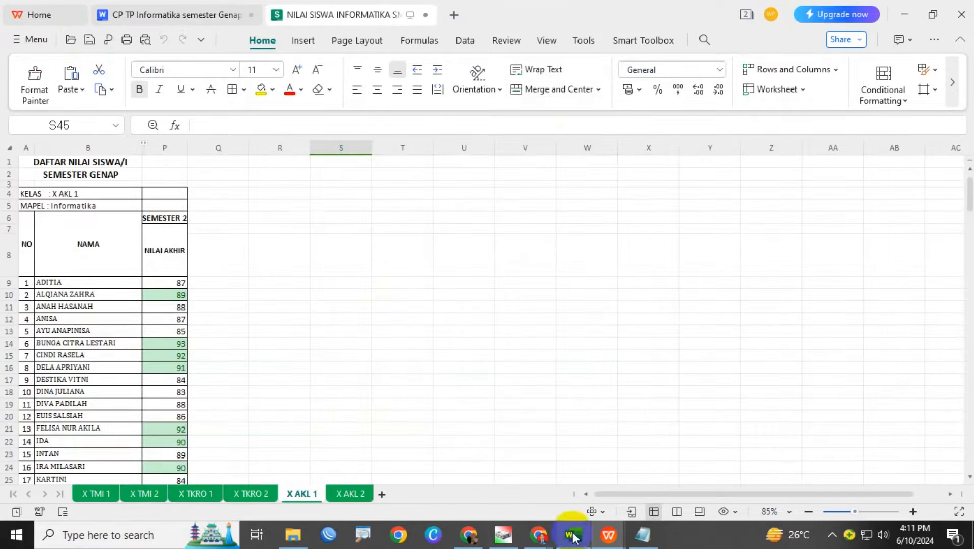
Switch to e-Rapor SMK, upload Template-TP-Mata-Pelajaran-Informatika-Kelas-X-AK-1 to the Tujuan Pembelajaran entry and save it.
mouse_move(546, 543)
click(580, 486)
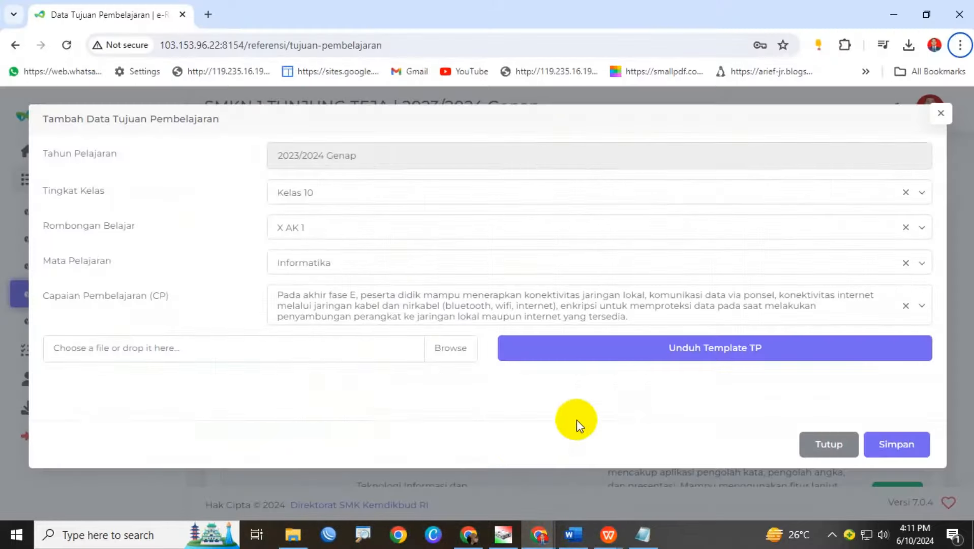
click(439, 348)
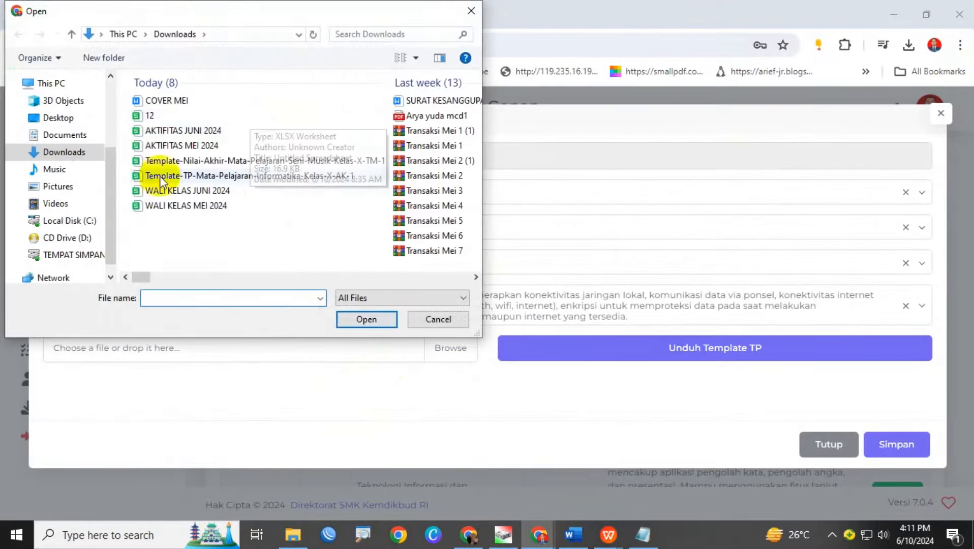
click(238, 254)
click(275, 175)
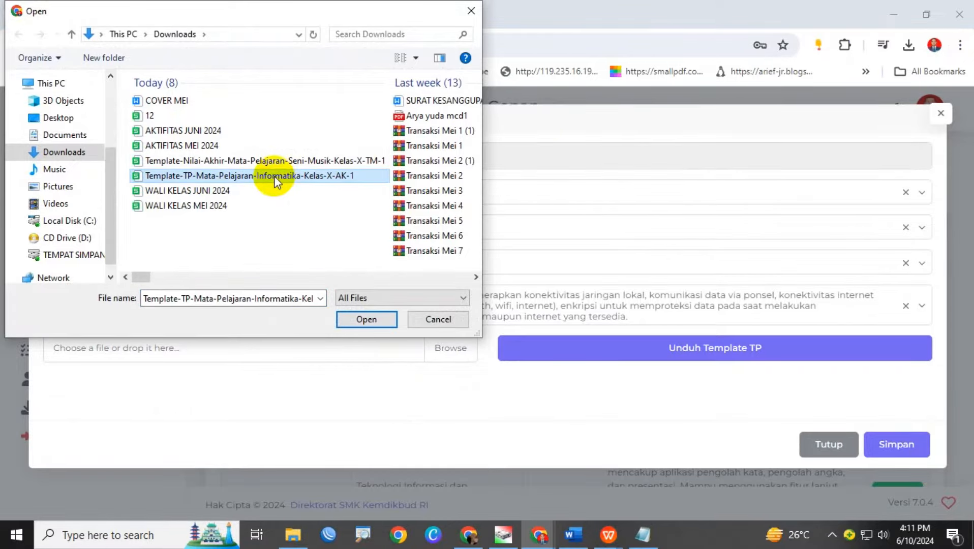
double_click(274, 176)
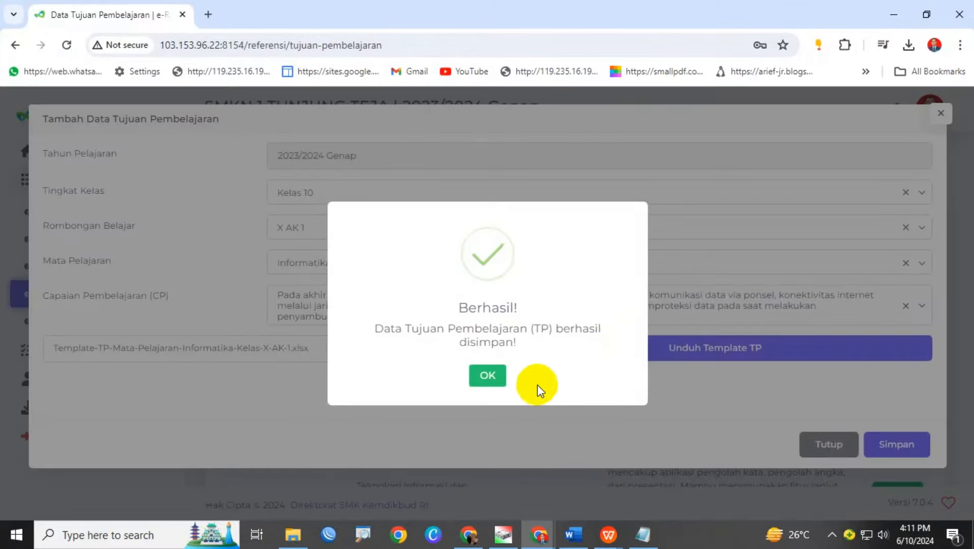
click(497, 373)
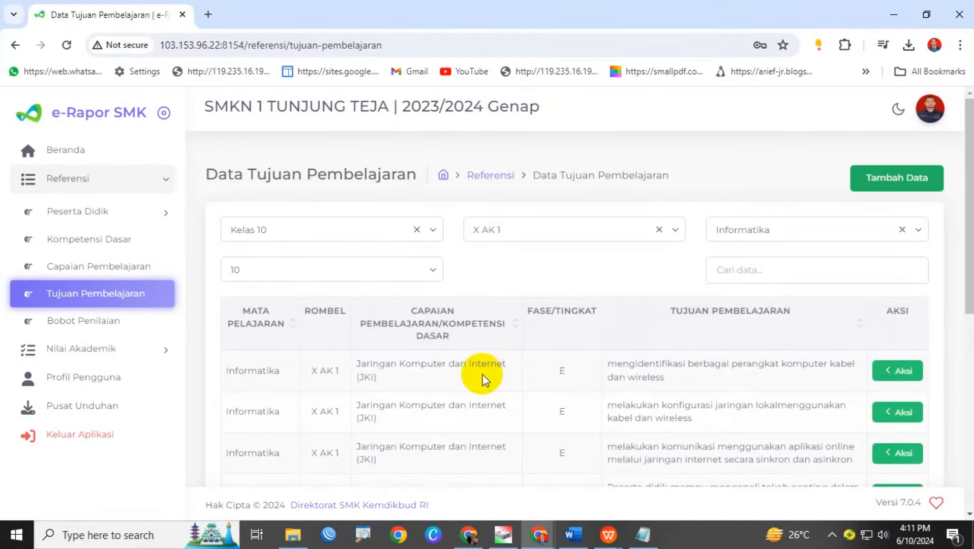
Start a new Tujuan Pembelajaran entry for Kelas 10, rombongan belajar X AK 1, subject Informatika, and bring up its Capaian Pembelajaran choices.
scroll(483, 377, down, 2)
scroll(483, 381, up, 2)
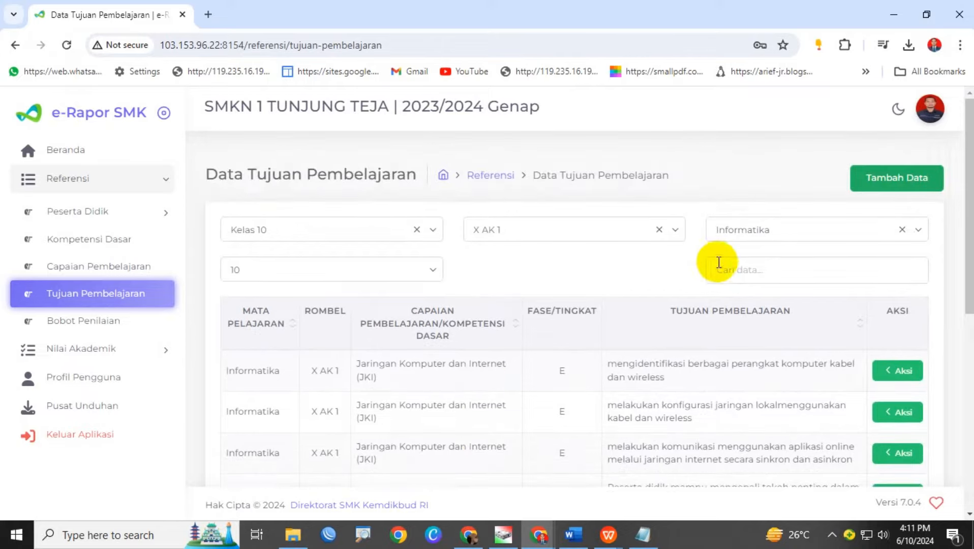
click(887, 185)
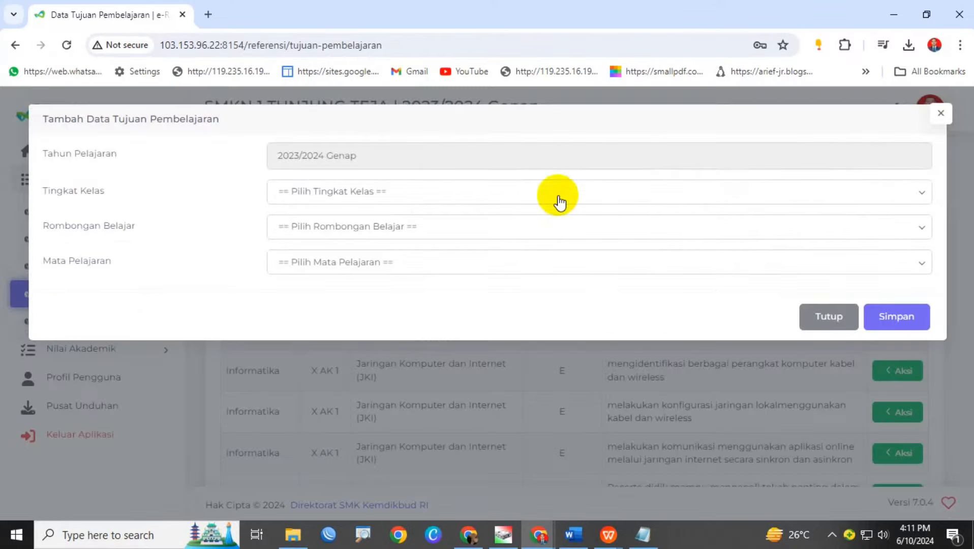
click(375, 194)
click(344, 228)
click(337, 228)
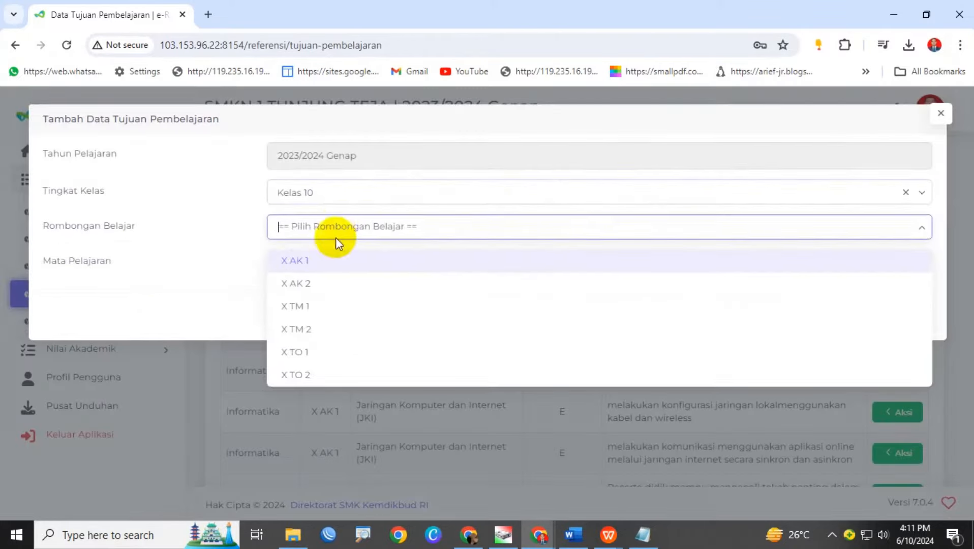
click(337, 262)
click(336, 263)
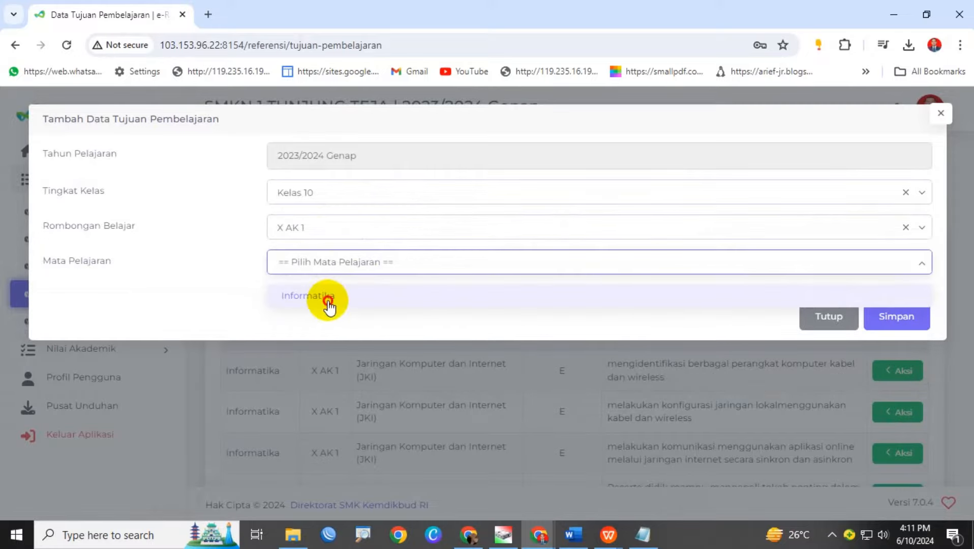
click(329, 299)
click(339, 295)
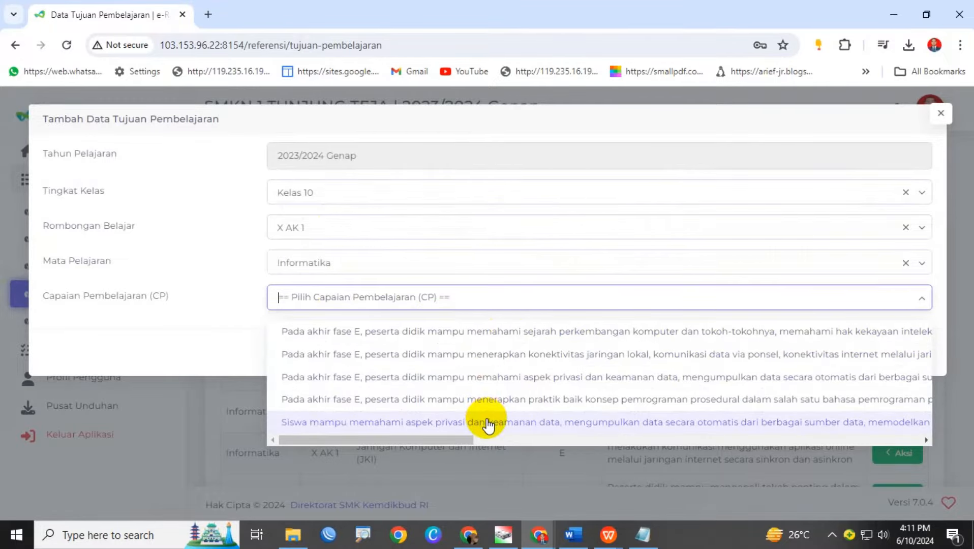
Switch to WPS Office and read the AD learning outcome in the CP TP Informatika document to identify the matching CP.
key(alt+Tab)
click(402, 221)
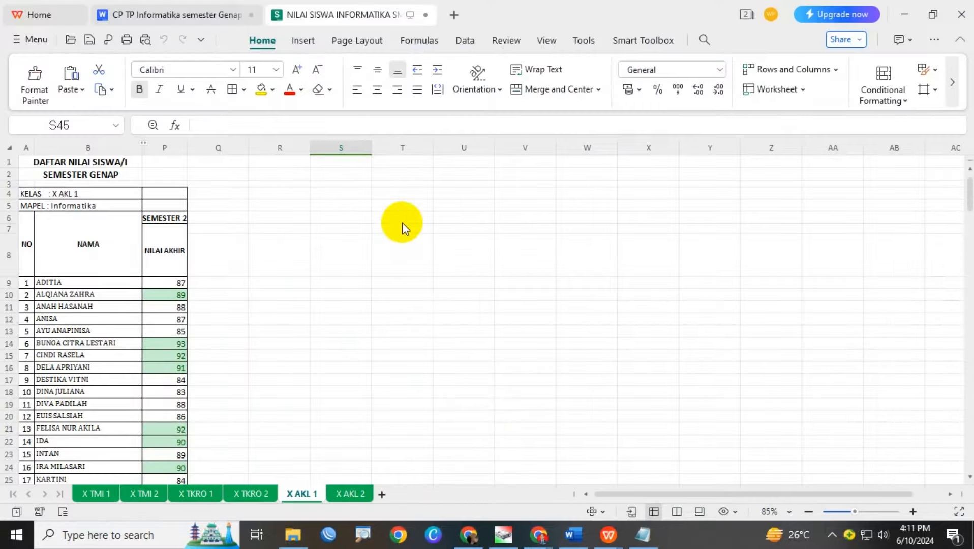
mouse_move(587, 538)
click(513, 461)
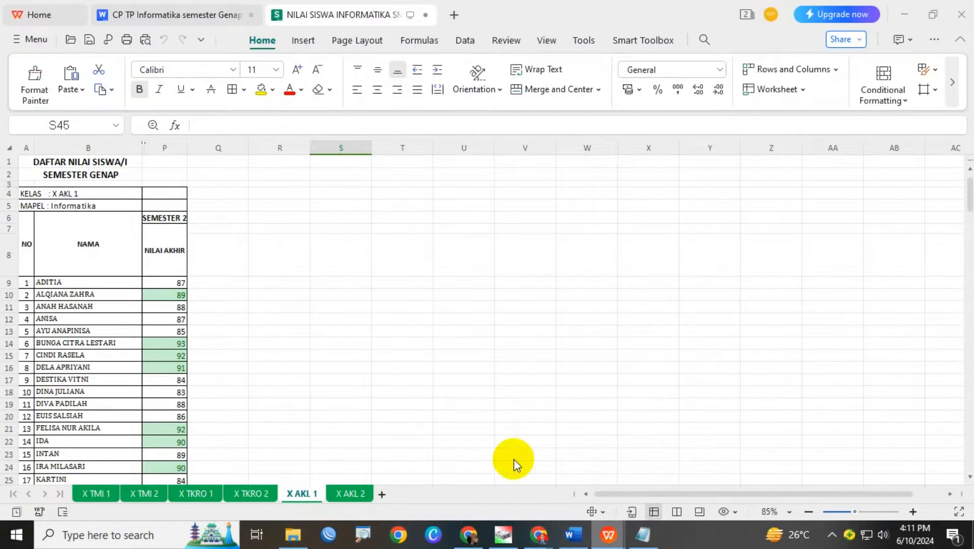
drag(284, 316, 385, 343)
click(443, 352)
drag(449, 333, 470, 333)
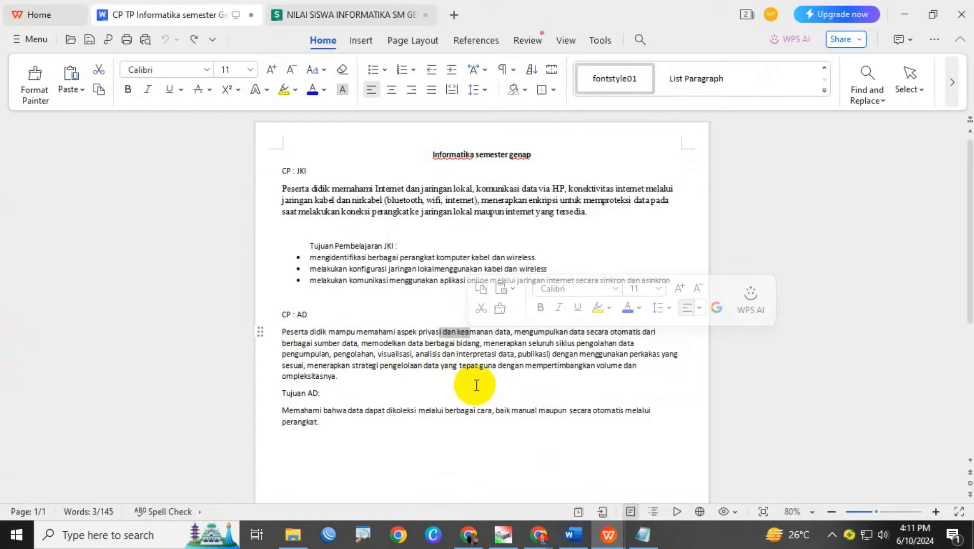
click(557, 452)
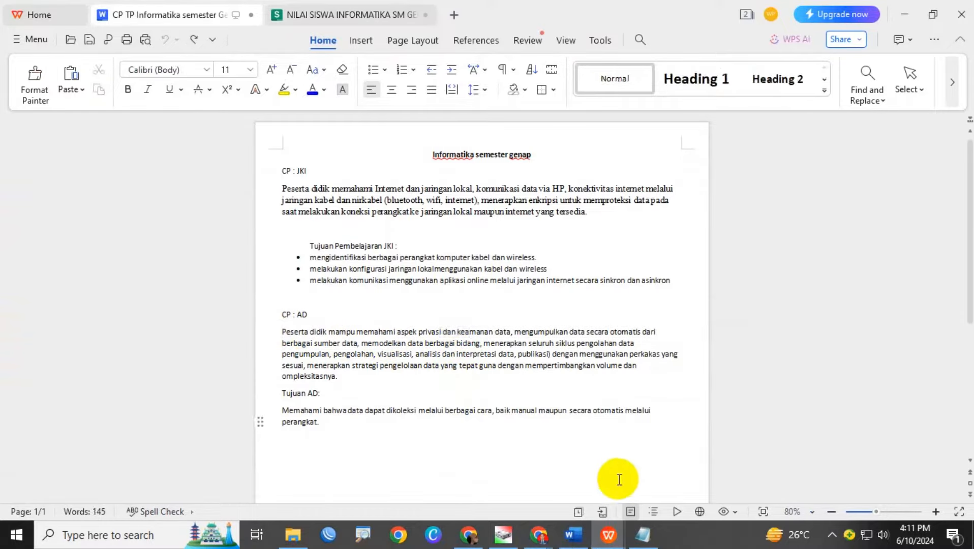
Return to e-Rapor SMK and choose the "Pada akhir fase E" CP about aspek privasi dan keamanan data.
mouse_move(541, 541)
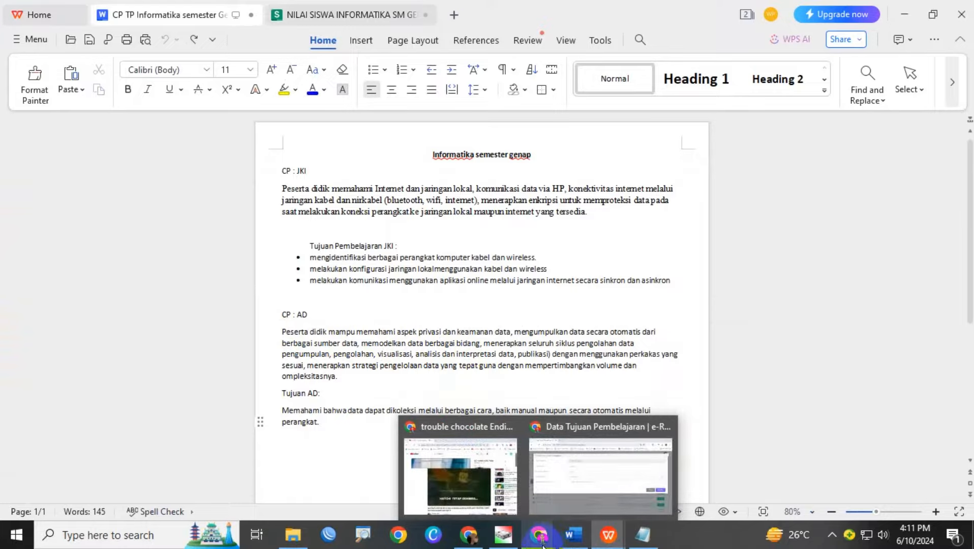
click(559, 503)
click(534, 297)
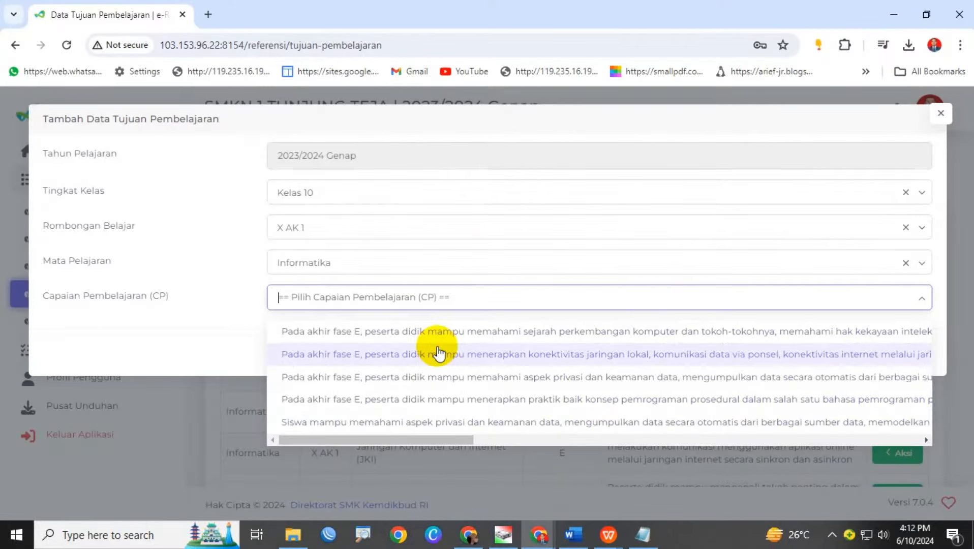
click(475, 376)
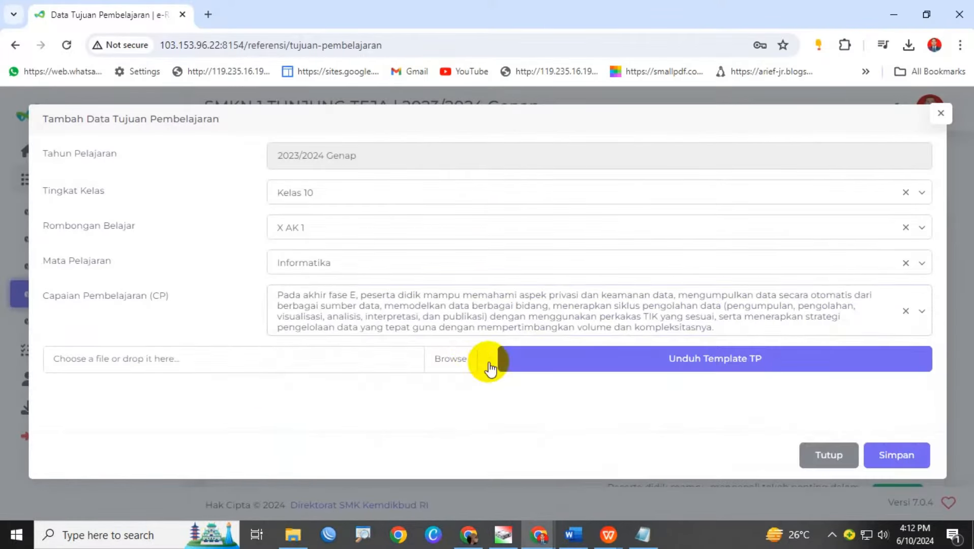
Download the TP template for this CP, keep the blocked file and open Template-TP-Mata-Pelajaran-Informatika-Kelas-X-AK-1 (1).xlsx in WPS Office.
click(575, 364)
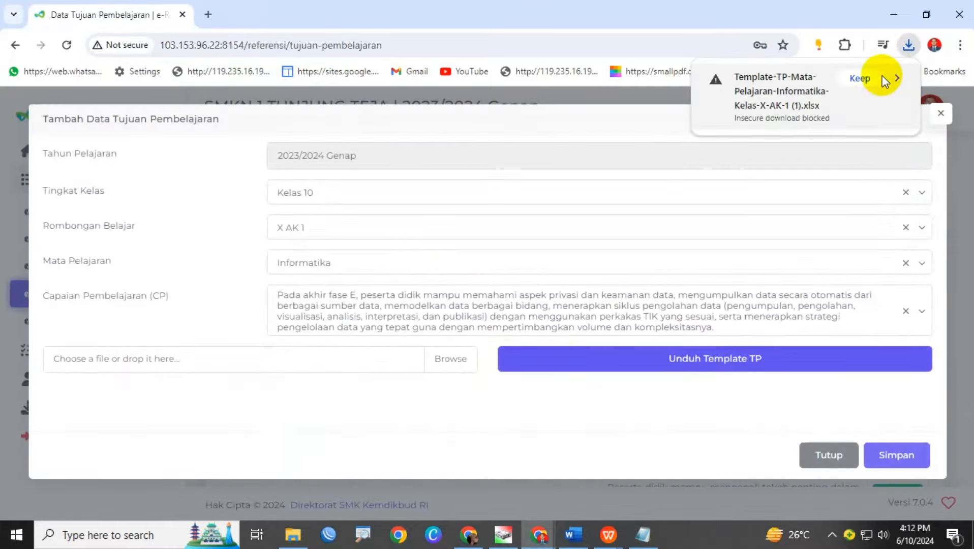
click(860, 78)
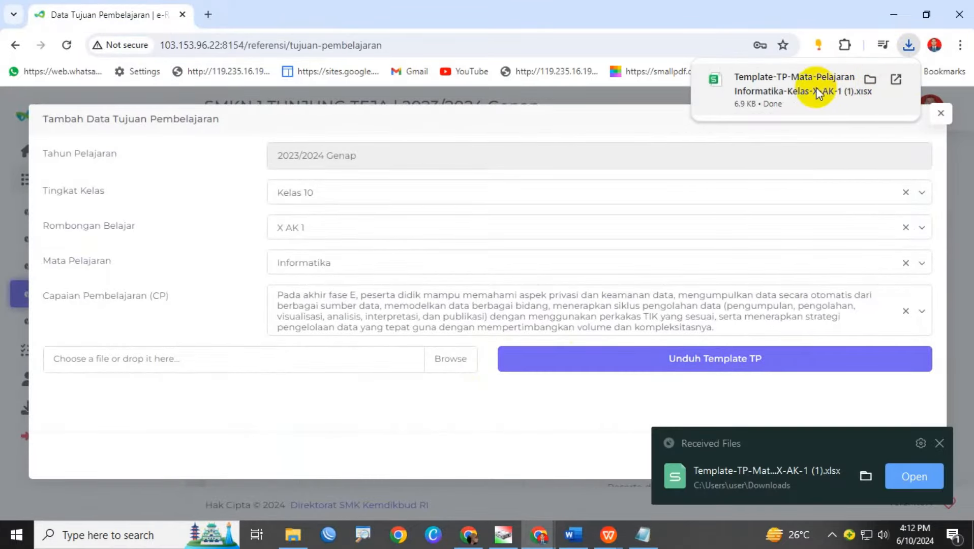
click(816, 87)
click(440, 365)
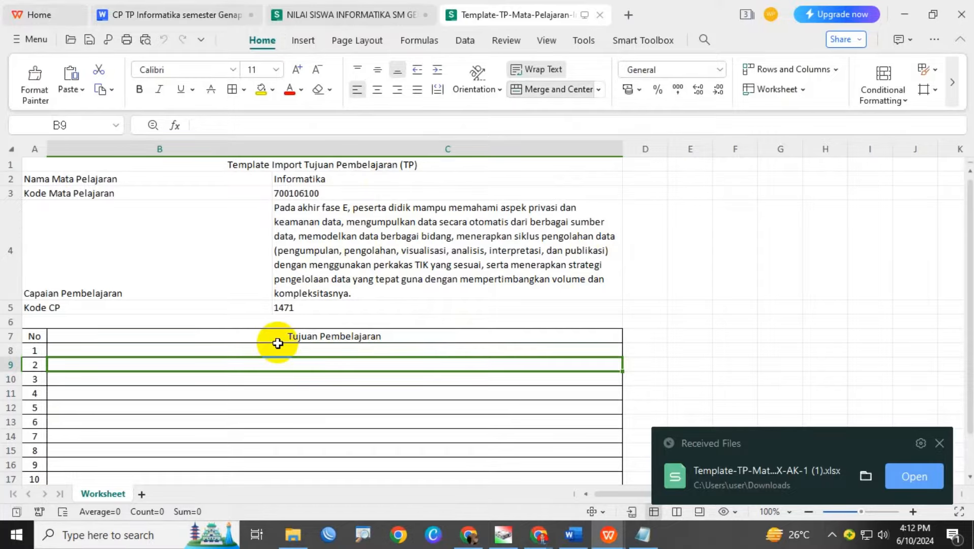
drag(277, 342, 280, 350)
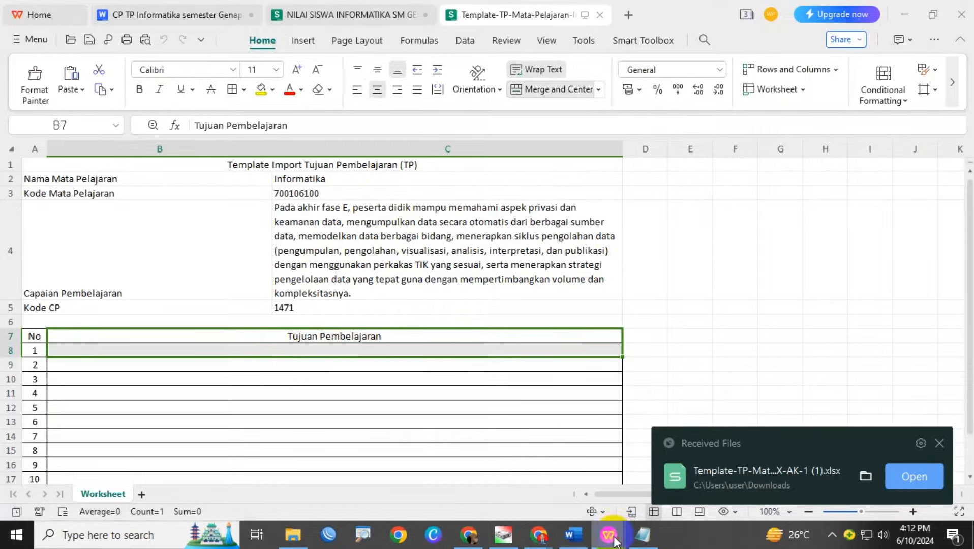
Copy the Tujuan AD sentence, "Memahami bahwa data dapat dikoleksi melalui berbagai cara...", from the CP TP document into row 1 of the template.
mouse_move(615, 540)
click(489, 473)
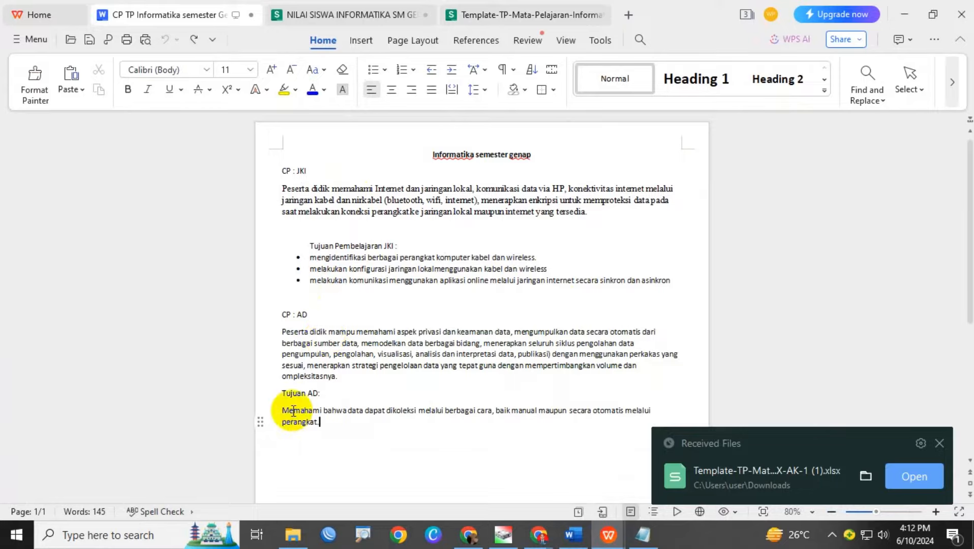
drag(281, 410, 316, 424)
key(ctrl+c)
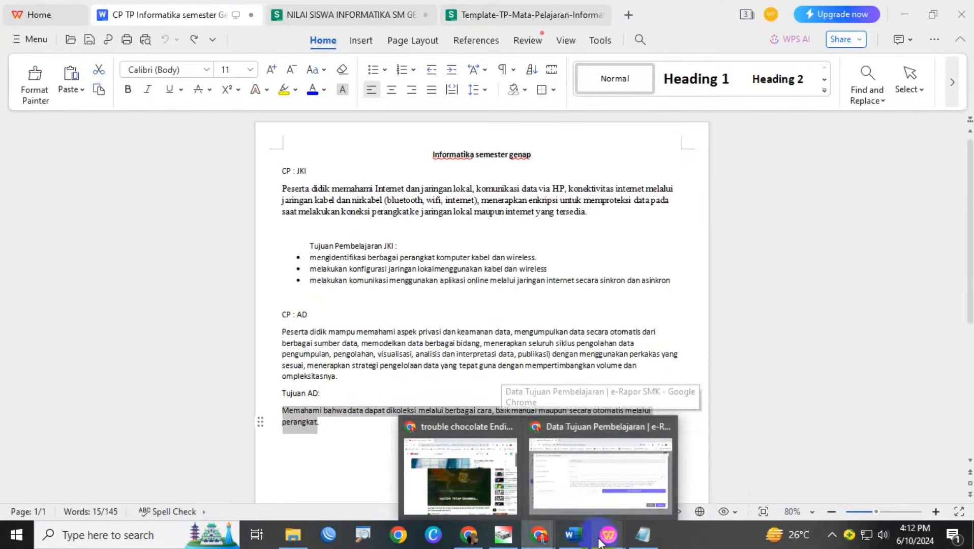
mouse_move(600, 542)
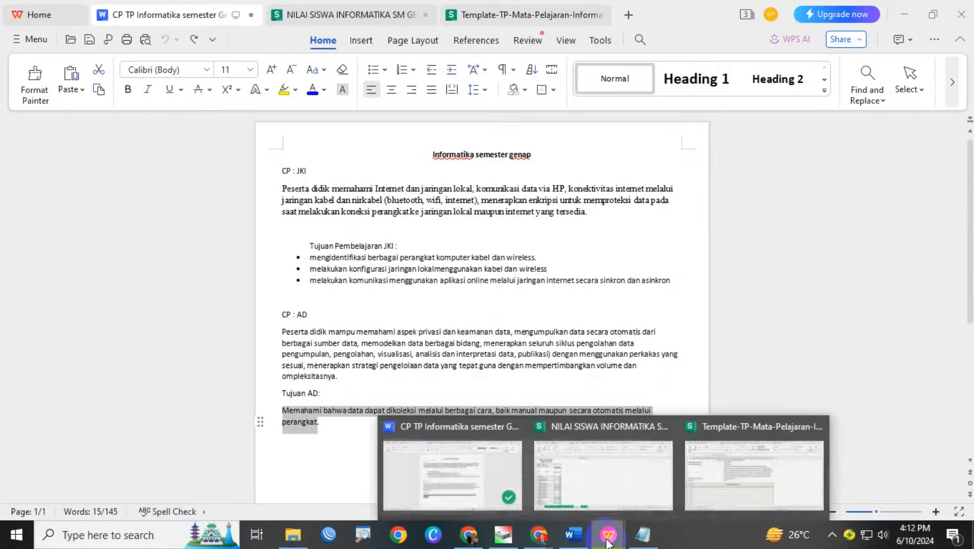
click(710, 483)
click(152, 350)
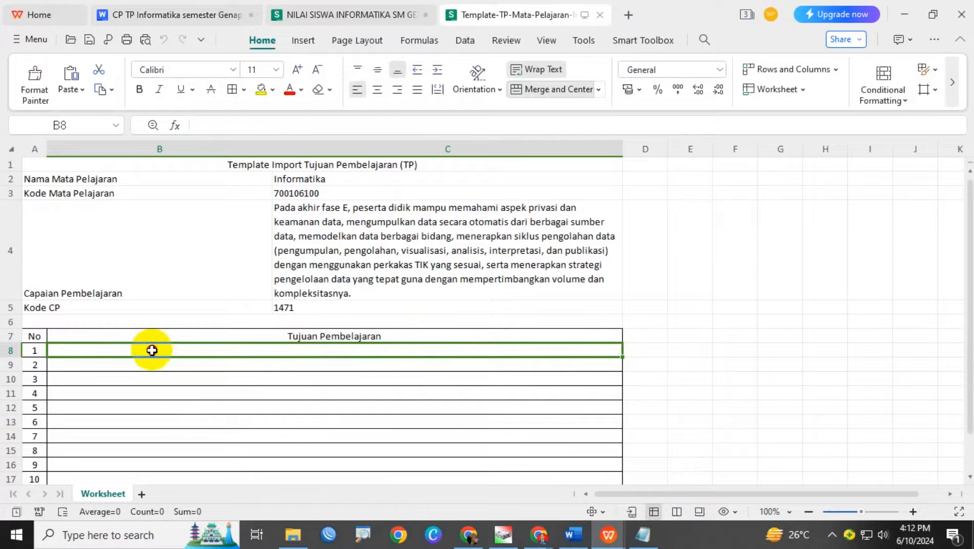
click(244, 122)
key(ctrl+v)
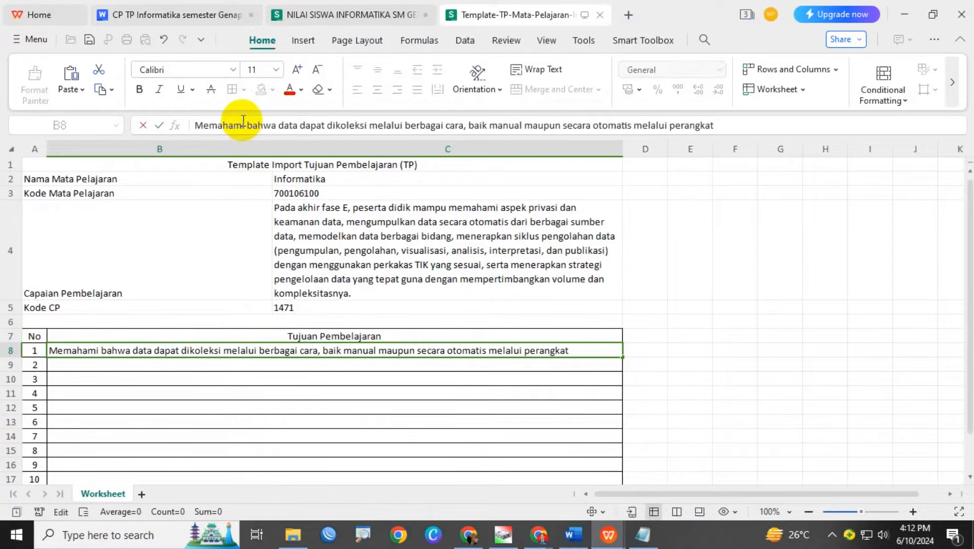
key(Return)
click(468, 404)
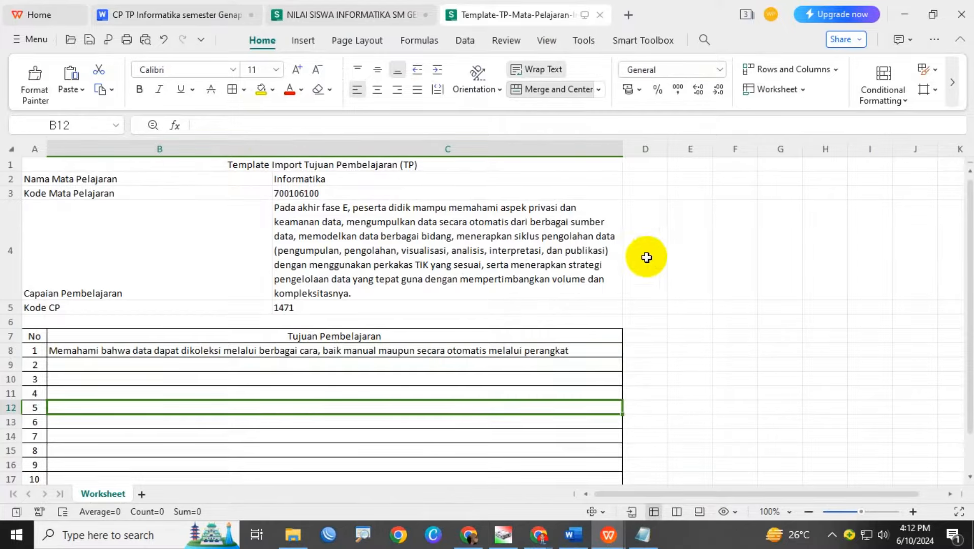
Close the template workbook, upload Template-TP-Mata-Pelajaran-Informatika-Kelas-X-AK-1 (1) to the e-Rapor SMK entry and save it.
key(ctrl+w)
mouse_move(538, 538)
click(559, 447)
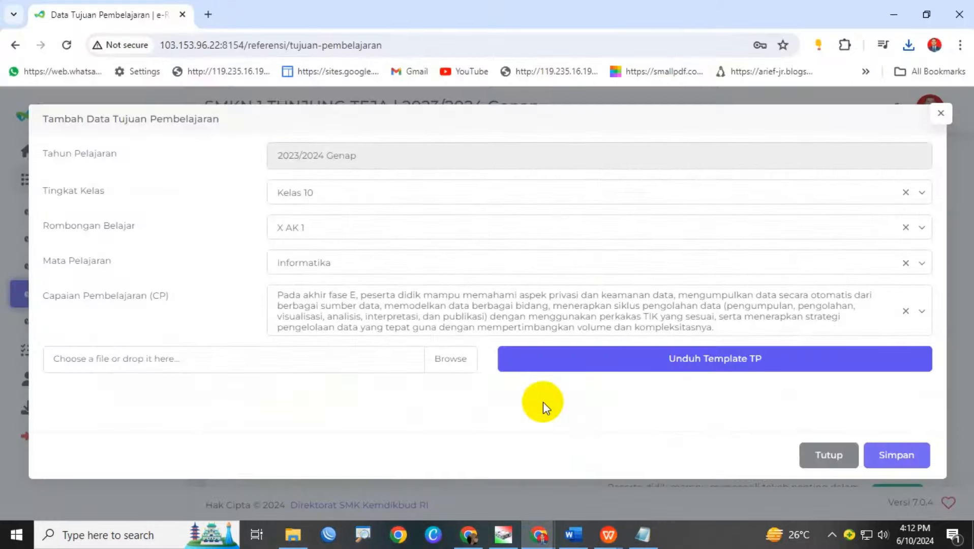
click(440, 348)
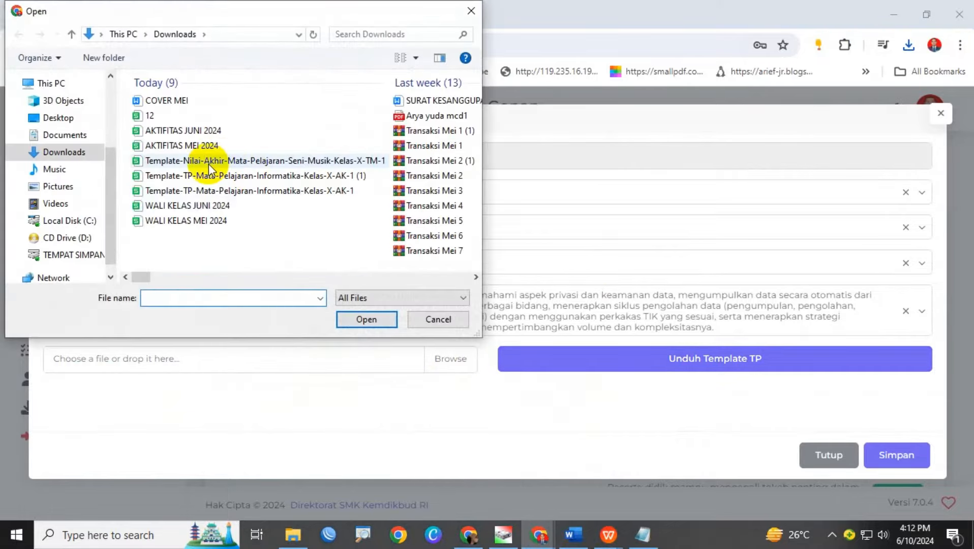
double_click(247, 177)
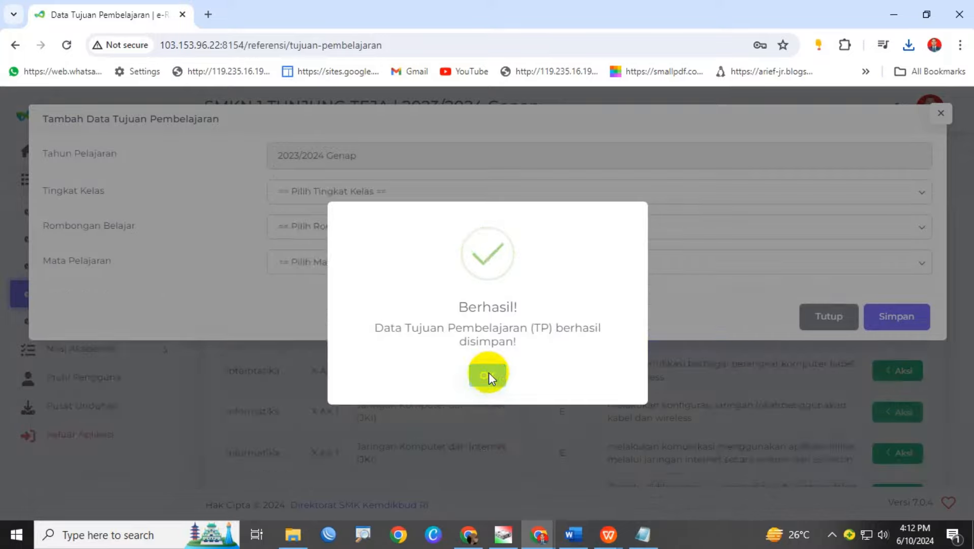
click(491, 385)
scroll(518, 390, down, 1)
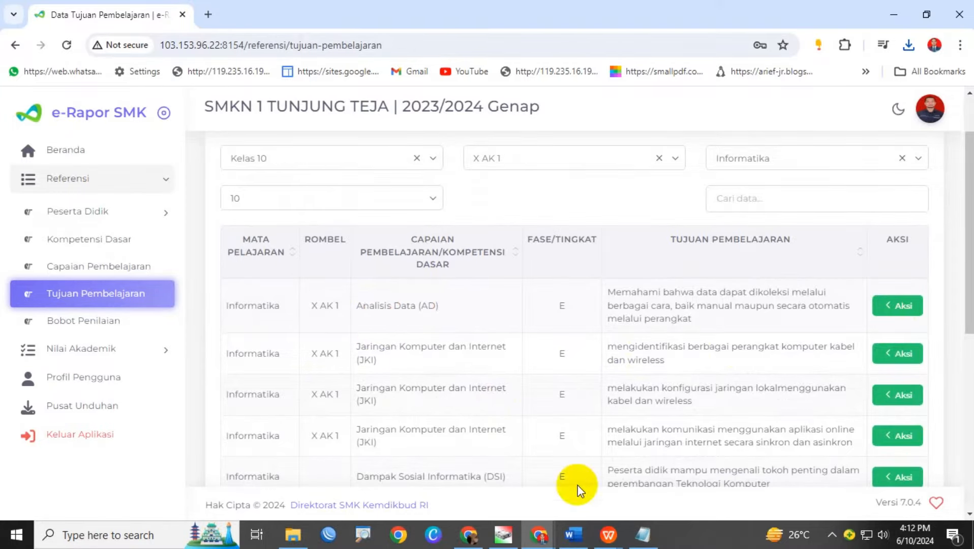
Switch to Notepad and review the Tujuan Pembelajaran and Nilai Akhir items of the preparation list.
click(644, 535)
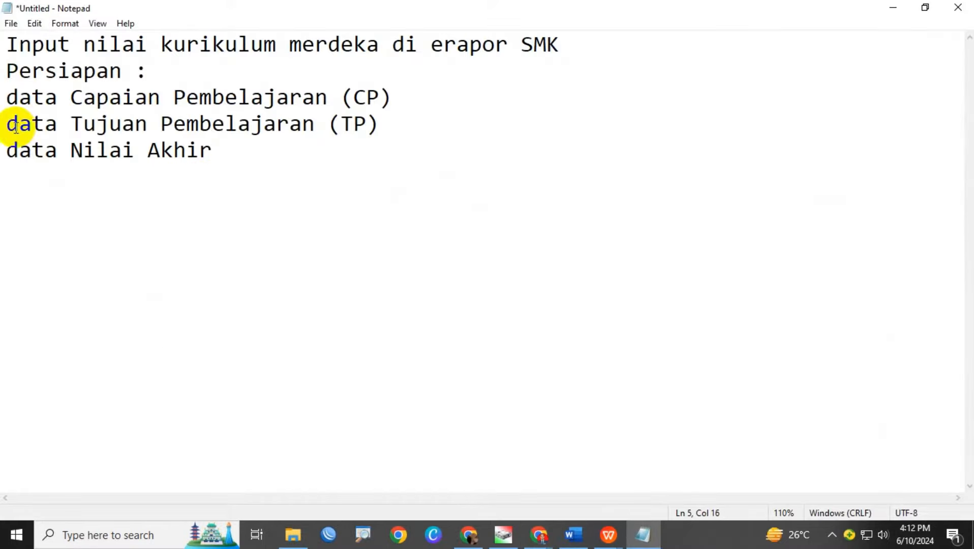
drag(18, 124, 373, 124)
click(187, 189)
drag(11, 150, 220, 161)
click(240, 285)
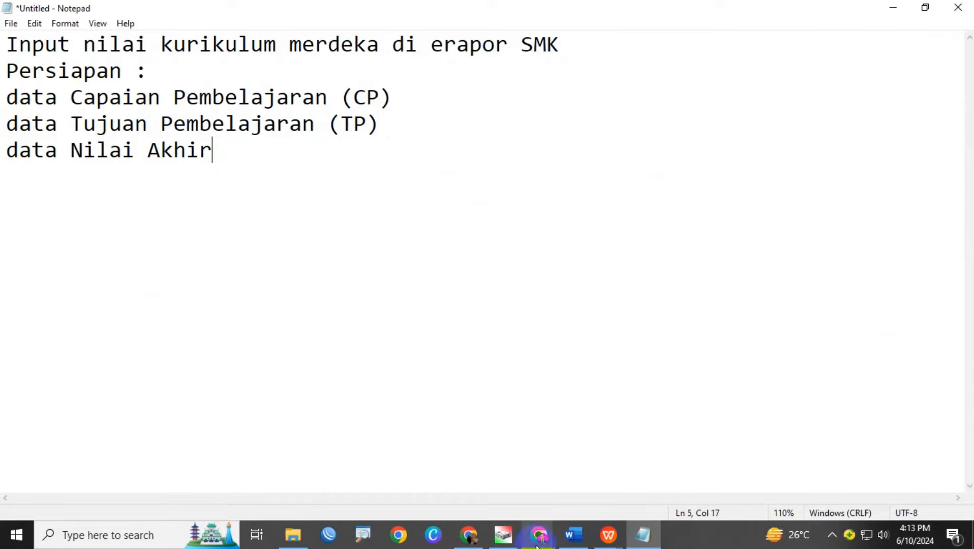
Switch back to e-Rapor SMK and open the Nilai Akhir input page under Nilai Akademik.
mouse_move(538, 539)
click(576, 488)
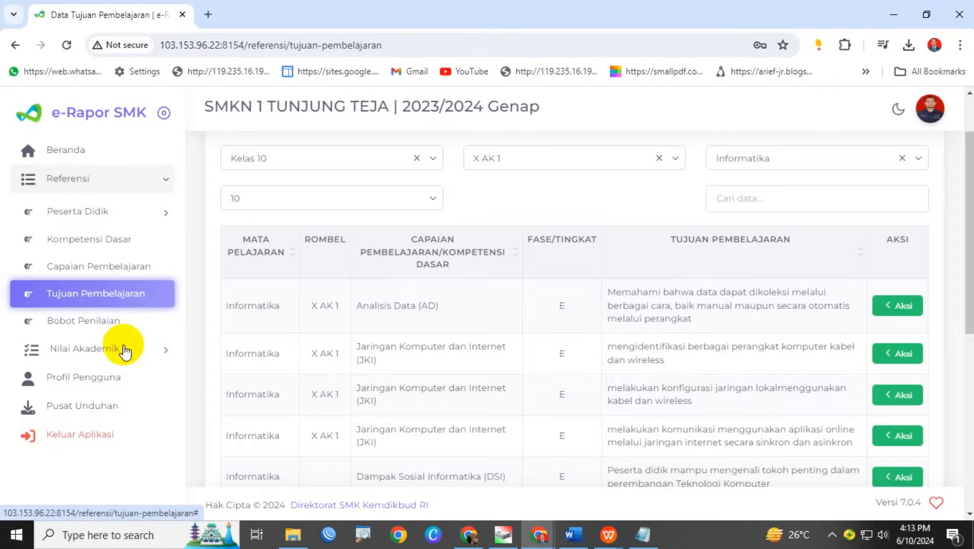
click(158, 190)
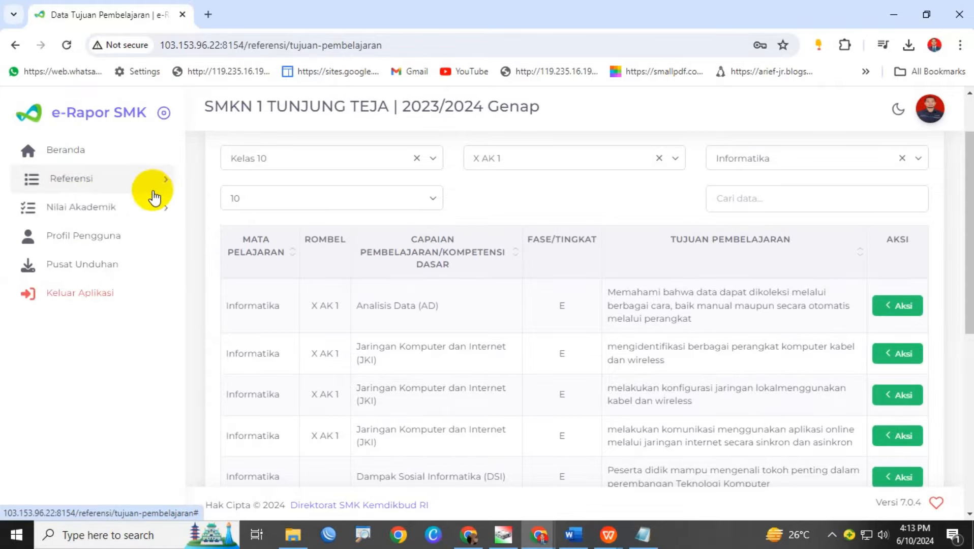
click(124, 211)
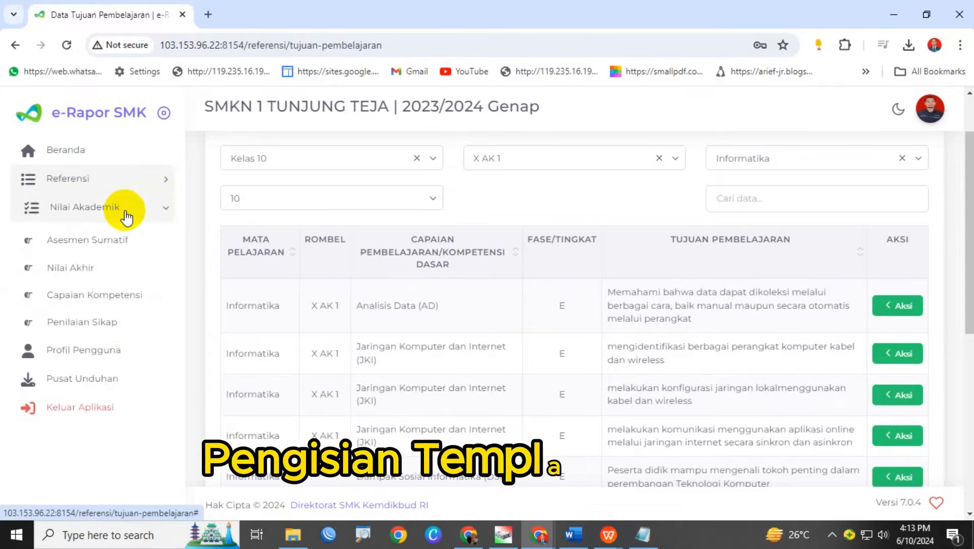
click(80, 274)
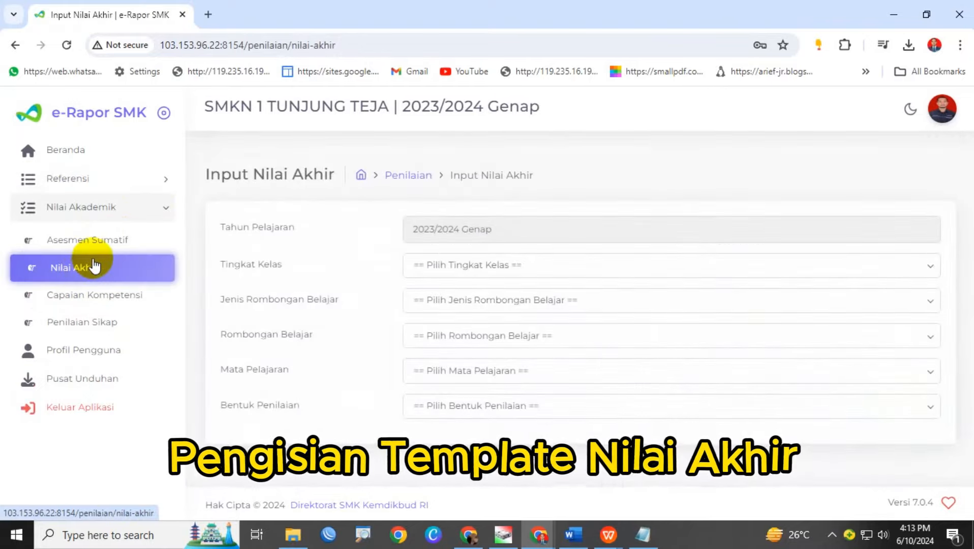
Set the final grade entry to Kelas 10, Reguler, X AK 1, Informatika and Nilai Akhir as the assessment form.
click(518, 265)
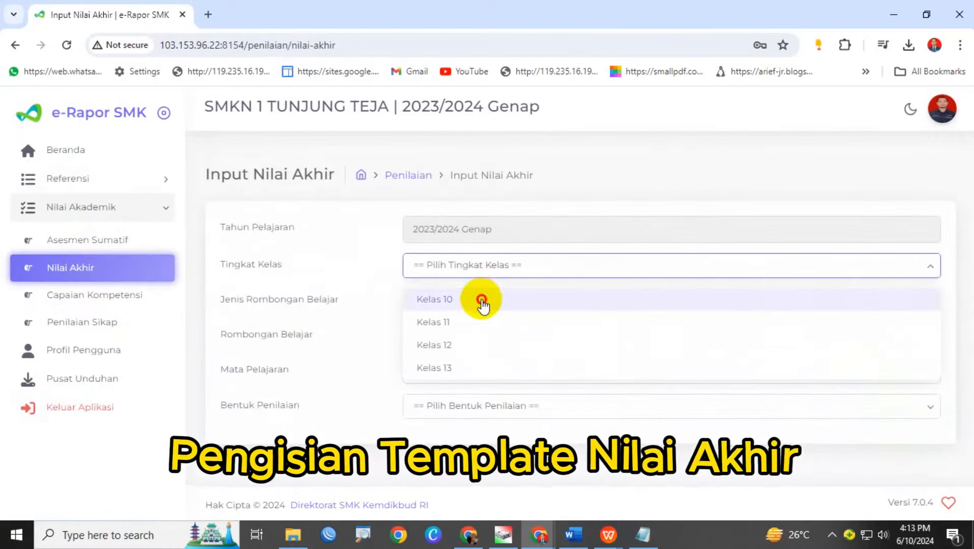
click(483, 305)
click(483, 304)
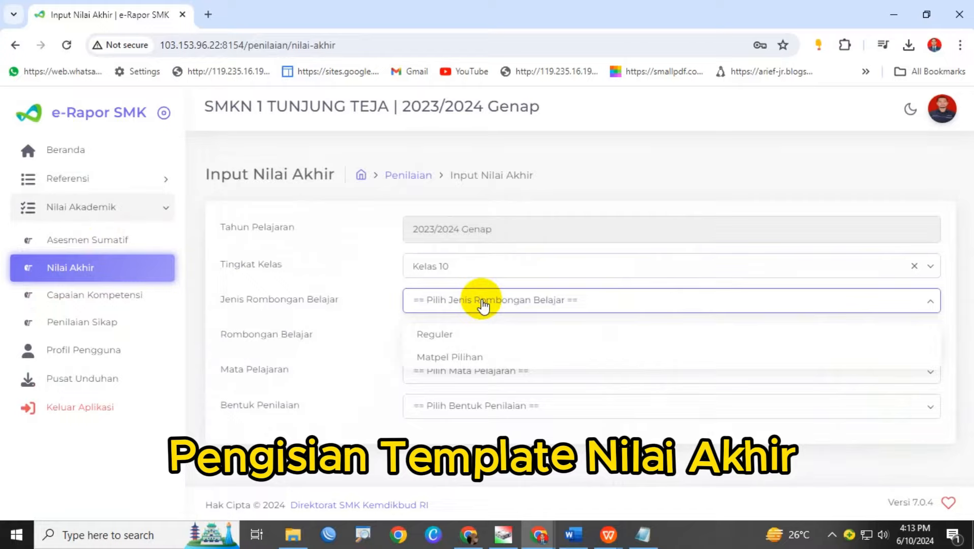
click(469, 340)
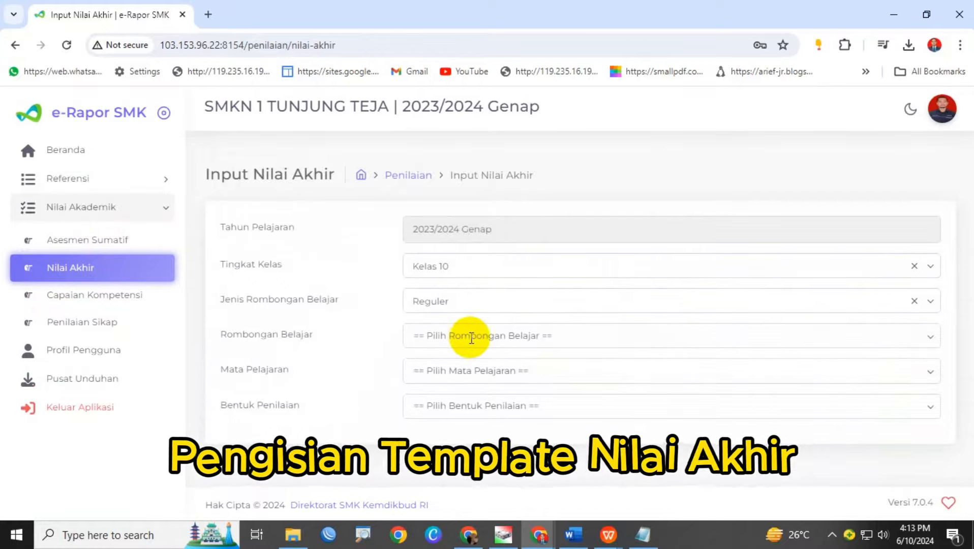
click(468, 337)
click(454, 373)
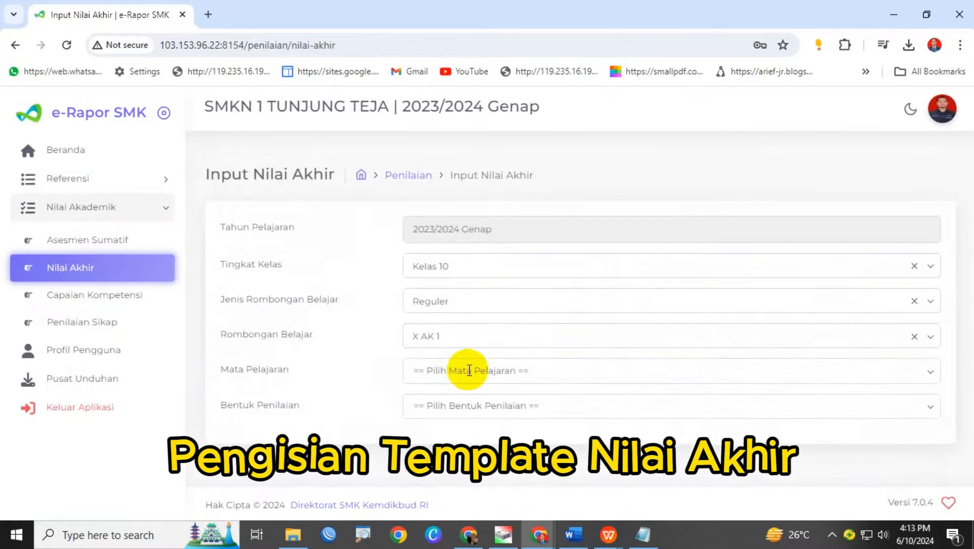
click(468, 371)
click(466, 405)
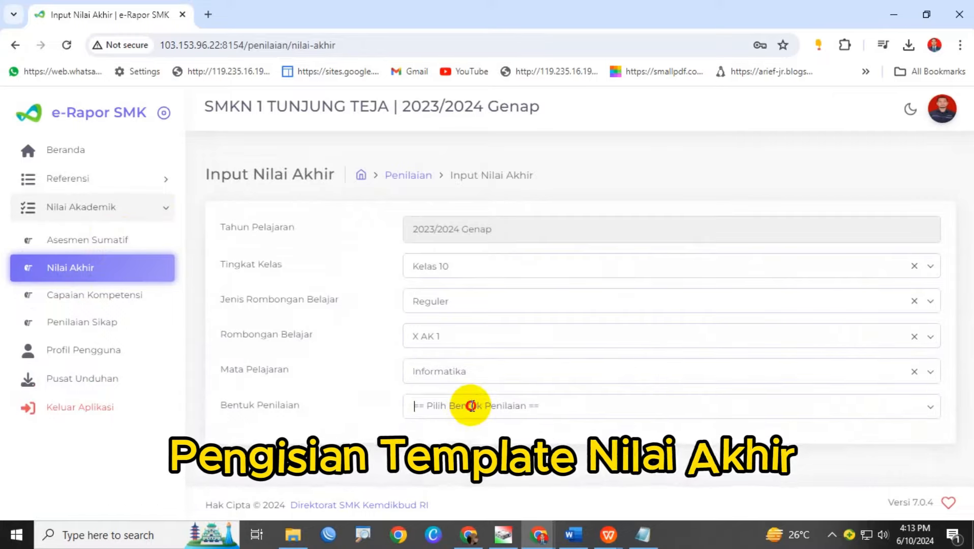
click(471, 406)
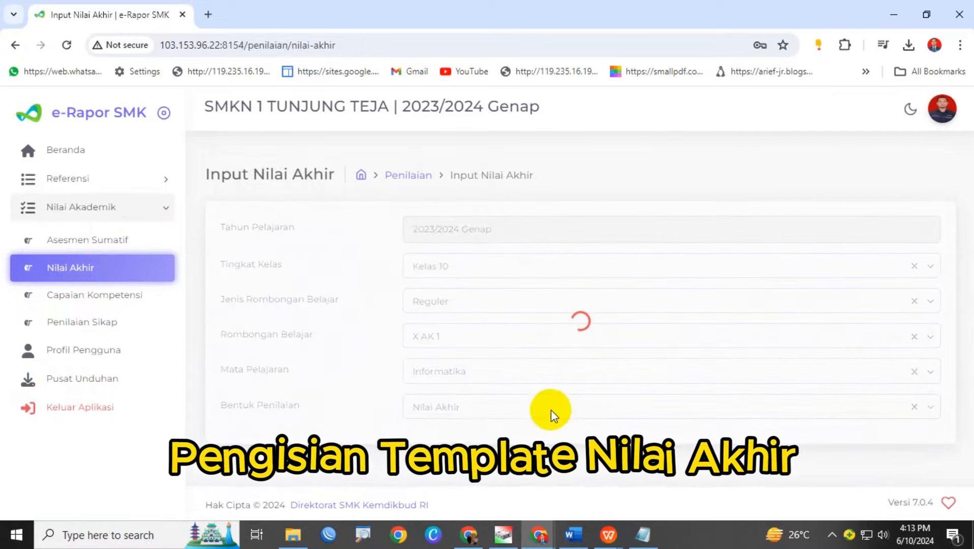
Download the Nilai Akhir template for Informatika X AK 1, keep the blocked file and open it in WPS Office.
scroll(664, 337, down, 4)
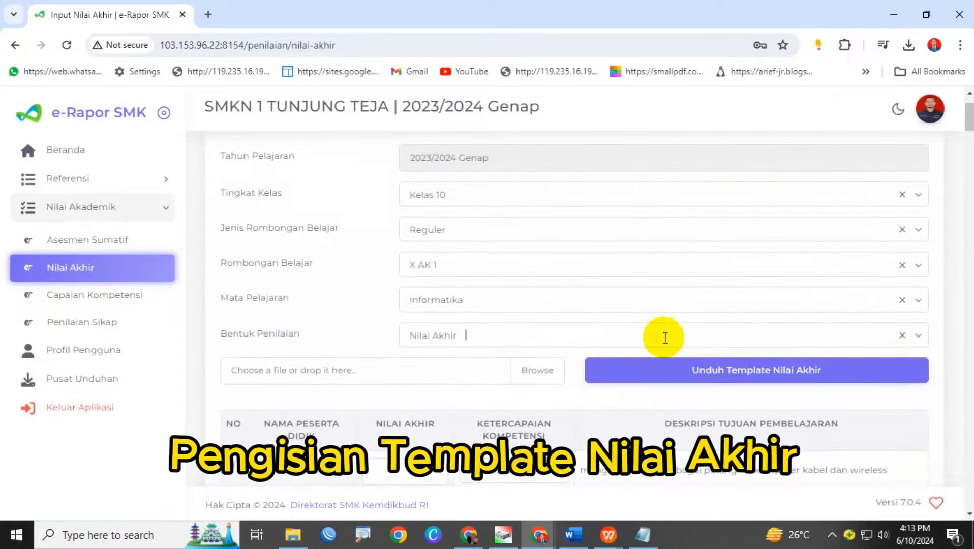
scroll(522, 337, down, 2)
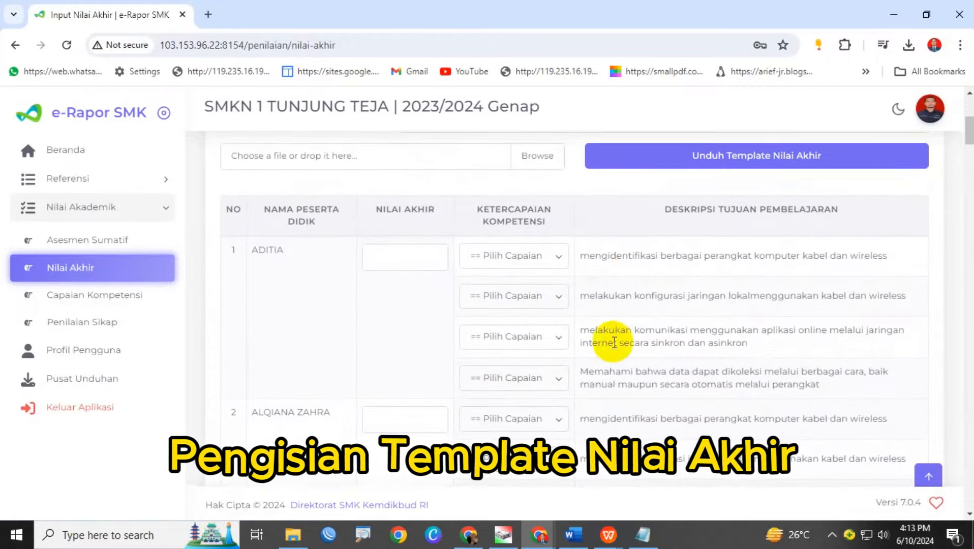
scroll(625, 351, up, 2)
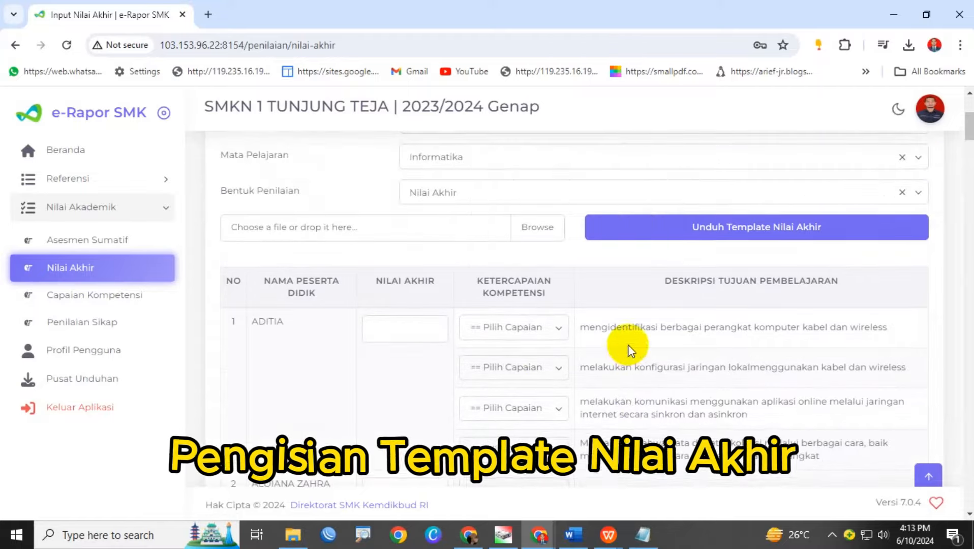
click(653, 225)
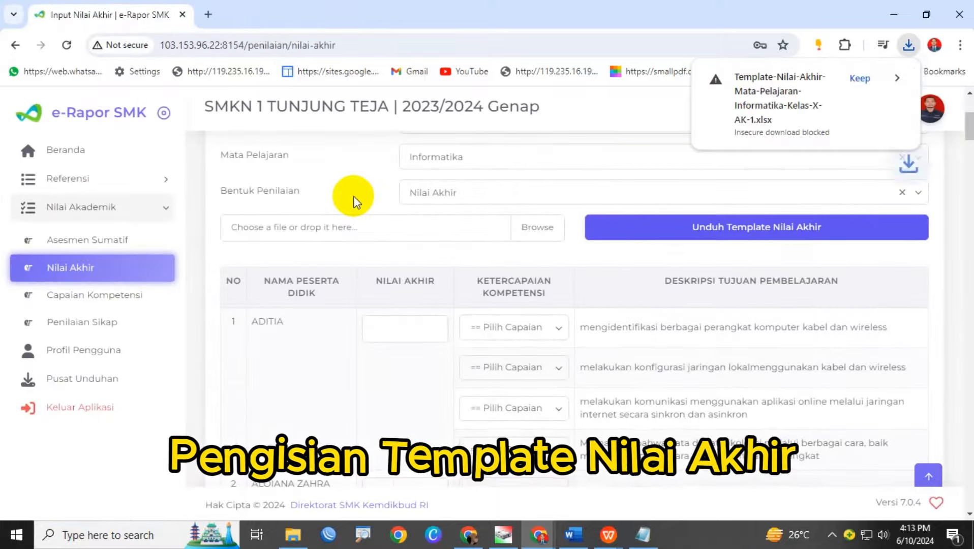
click(860, 79)
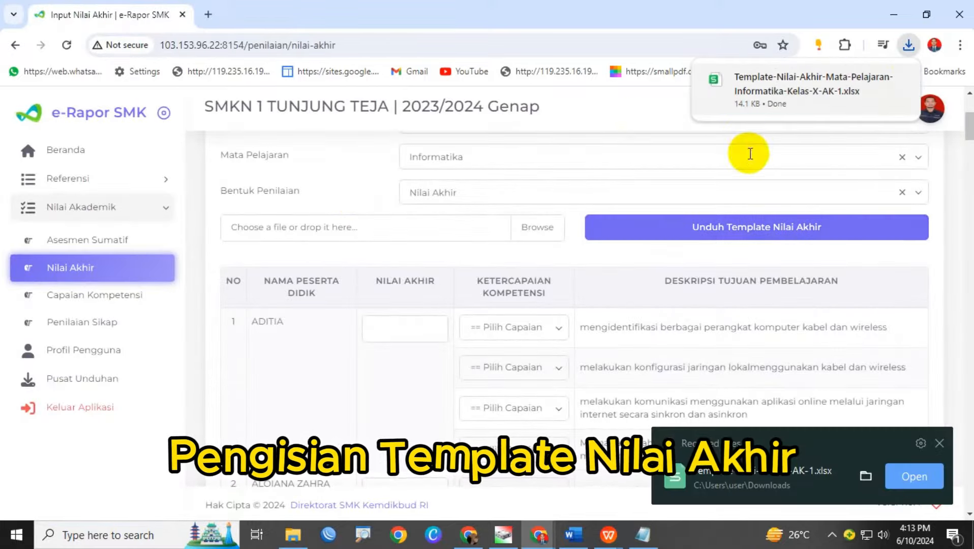
click(914, 476)
click(507, 273)
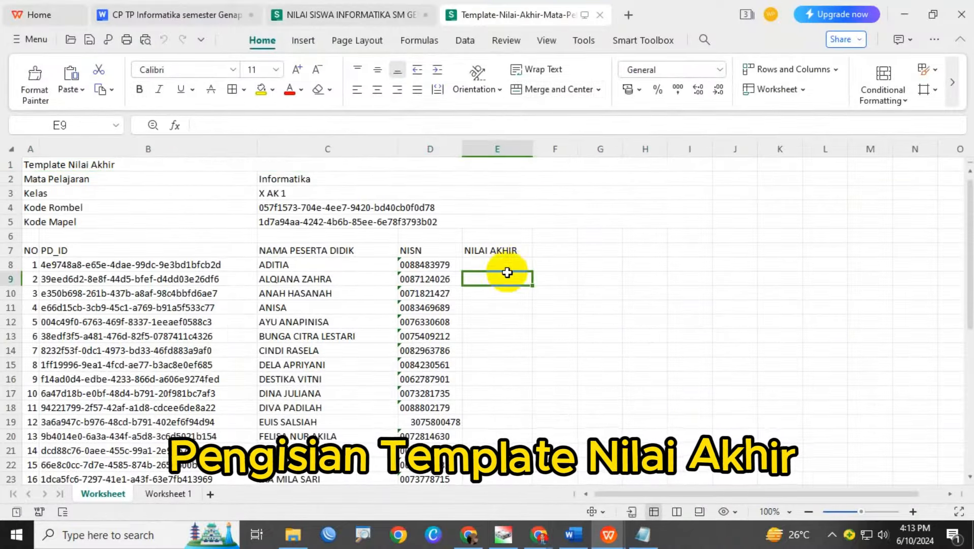
Copy the student names from the X AKL 1 sheet of the grade workbook into the template's column F, starting at F8.
click(344, 15)
drag(92, 289, 77, 457)
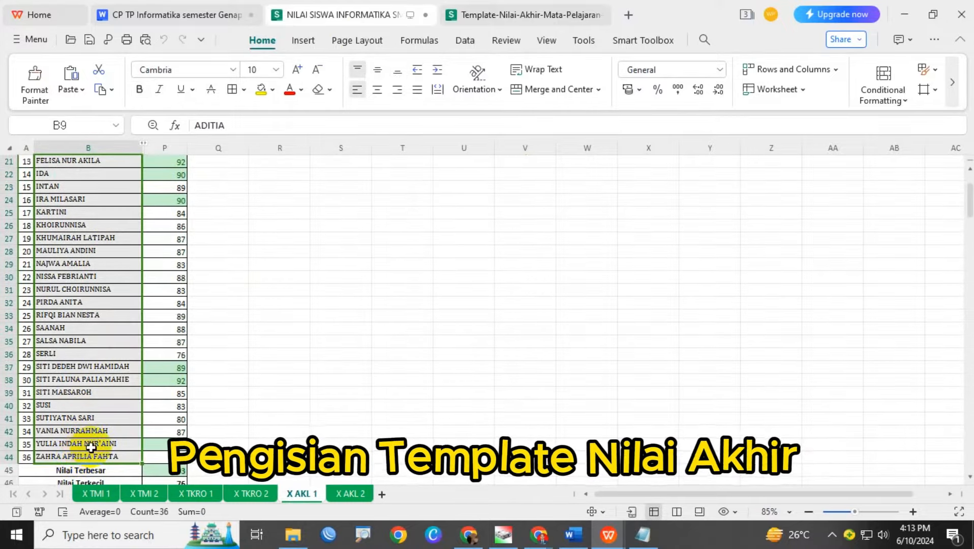
click(483, 16)
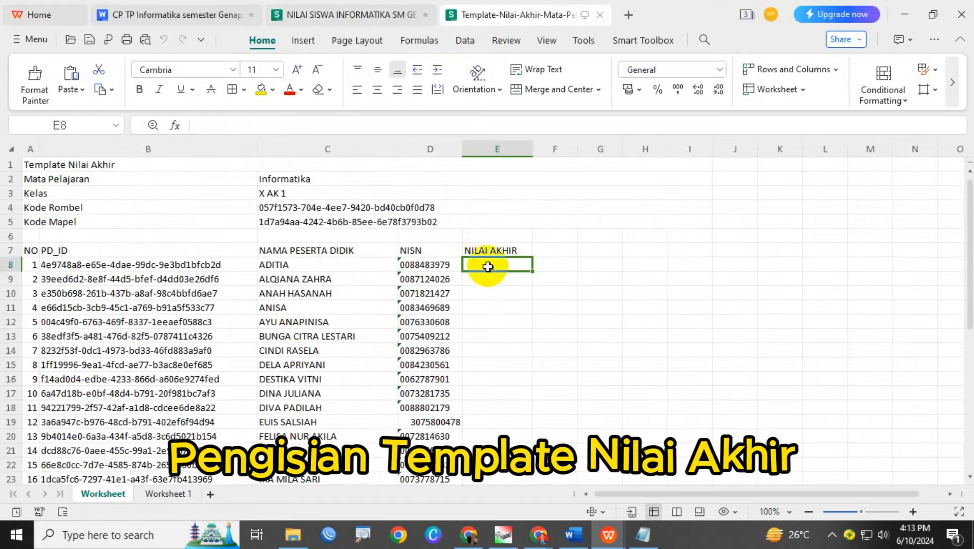
click(556, 265)
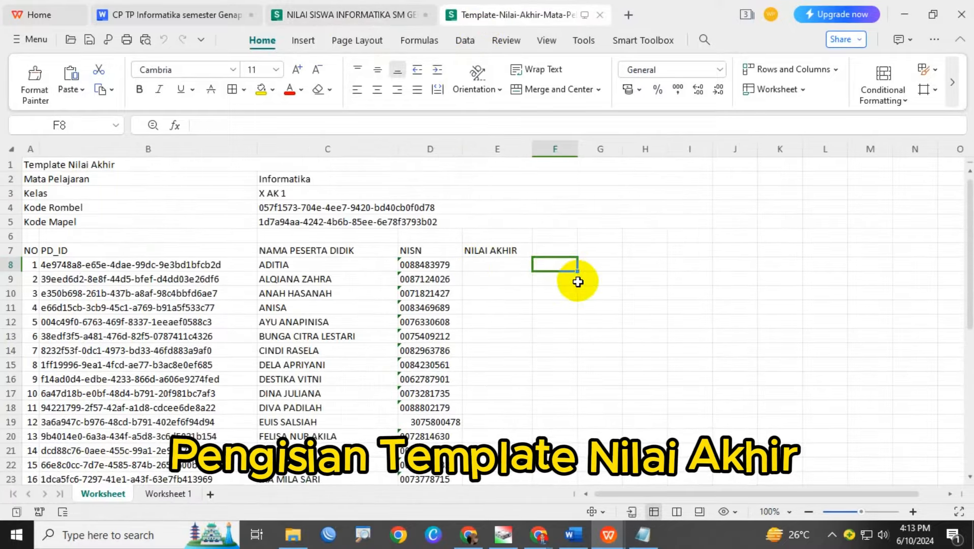
key(ctrl+v)
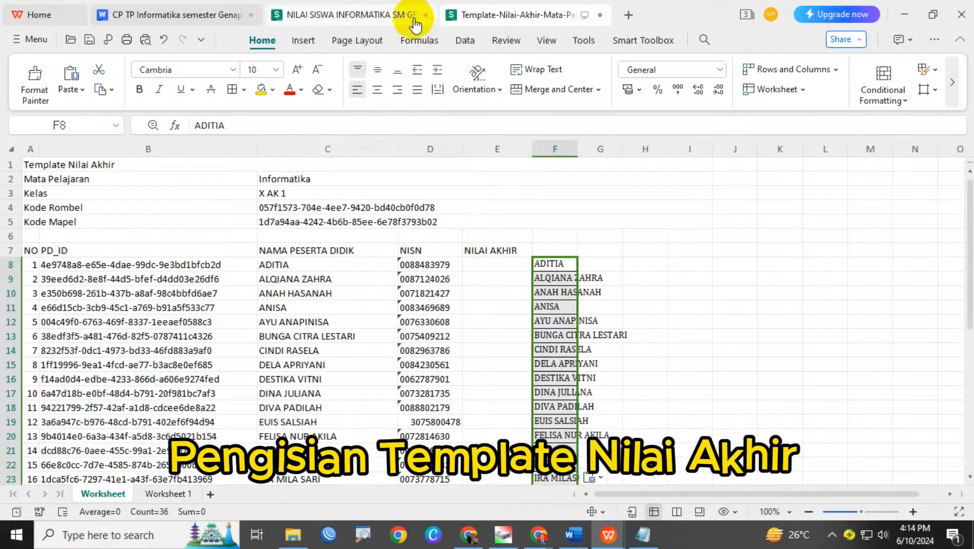
Copy the NILAI AKHIR grades in P9:P44 of the X AKL 1 sheet and paste them as values into the template from E8.
click(396, 16)
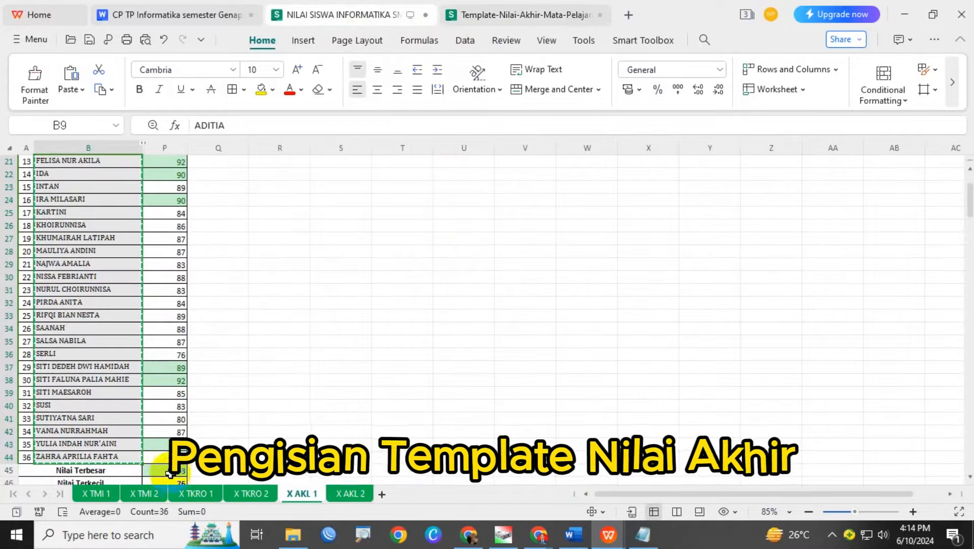
click(171, 457)
scroll(217, 341, up, 5)
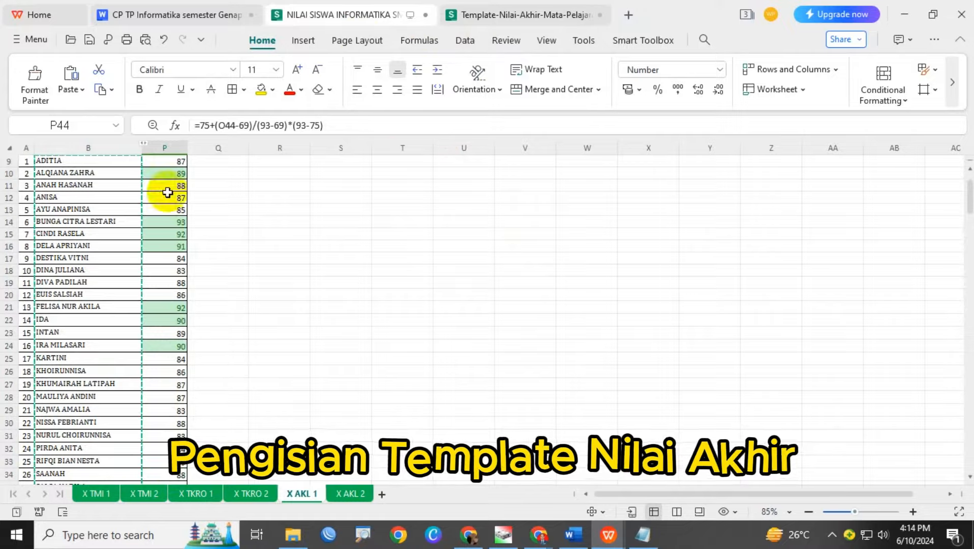
shift+click(169, 238)
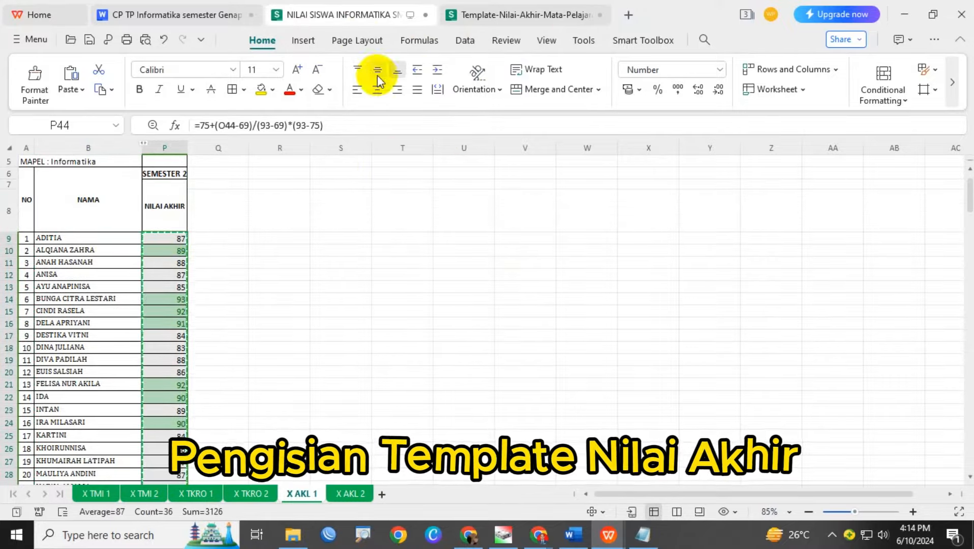
click(550, 15)
click(486, 265)
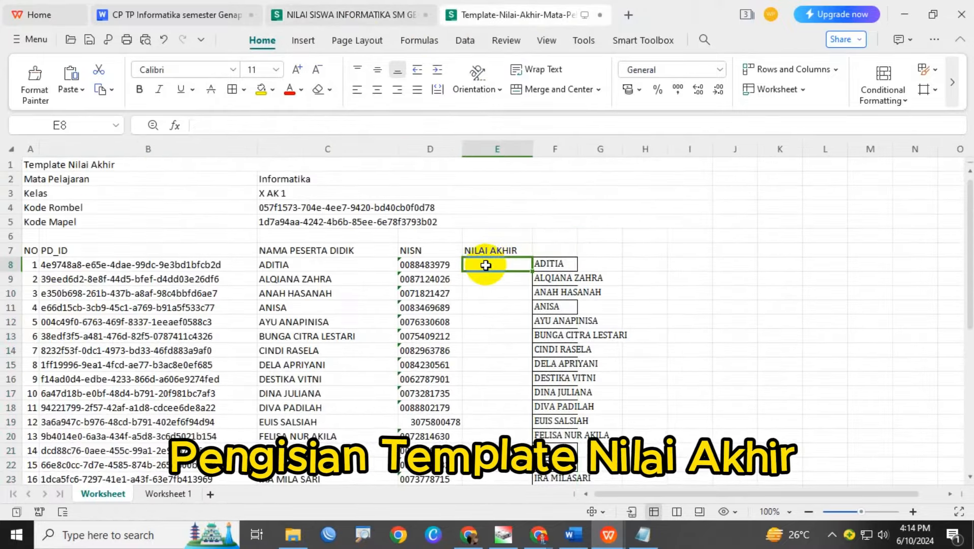
right_click(487, 265)
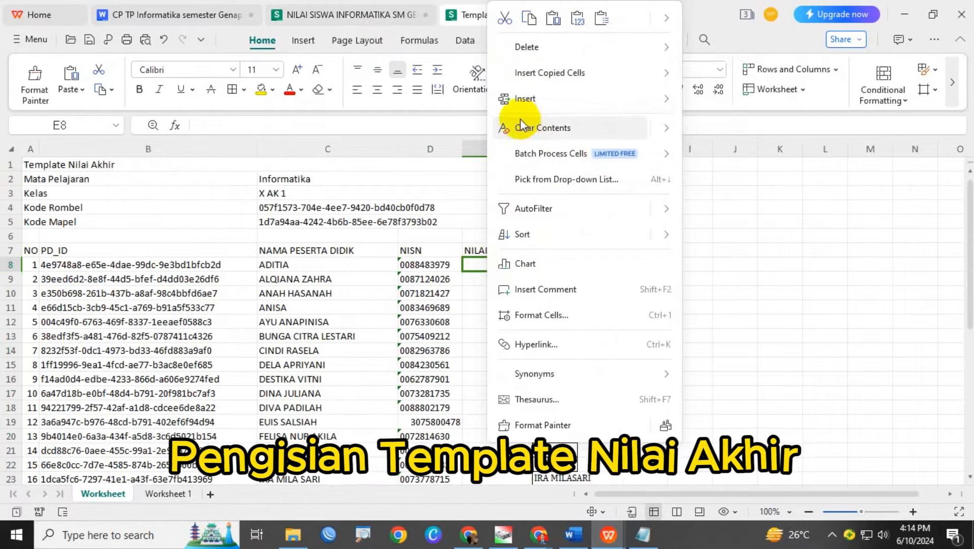
mouse_move(548, 76)
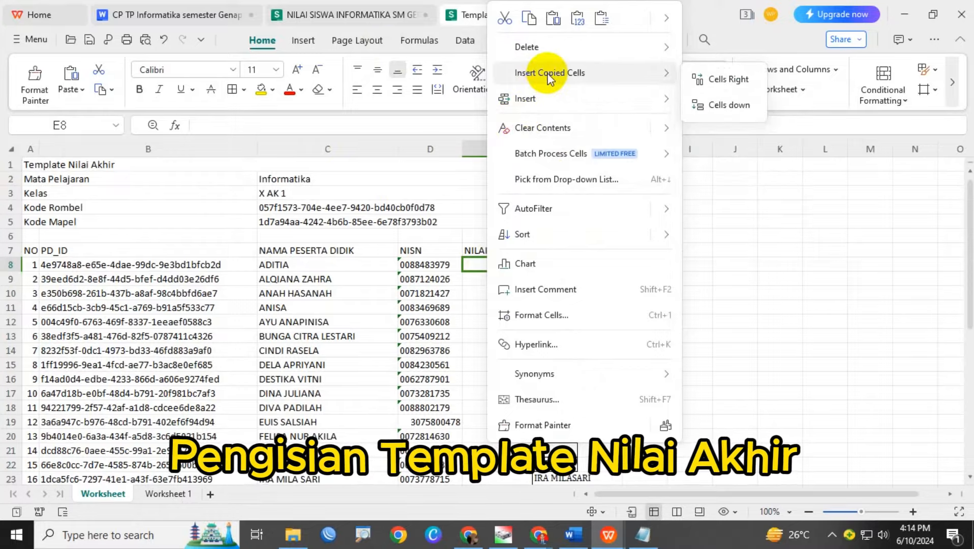
click(578, 19)
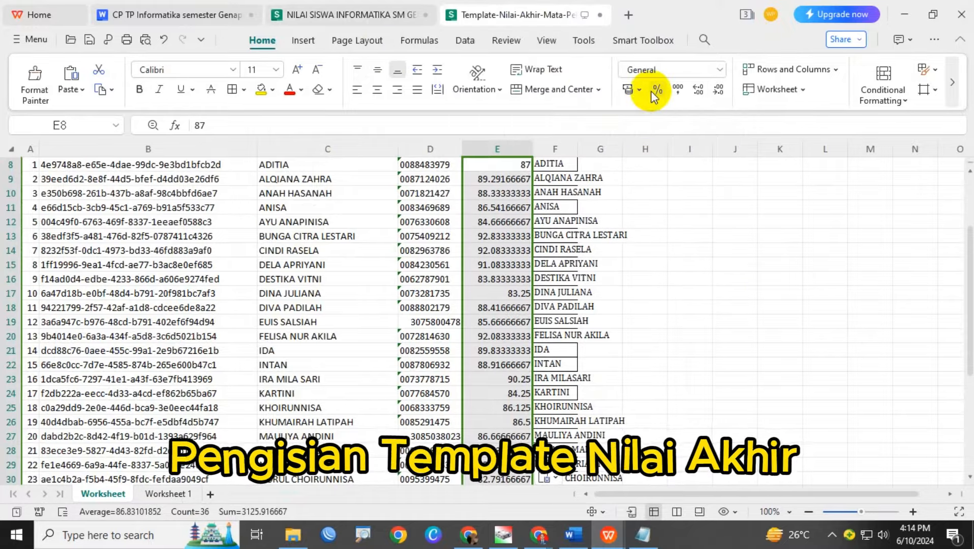
Format the pasted NILAI AKHIR grades in column E to show no decimal places.
click(696, 93)
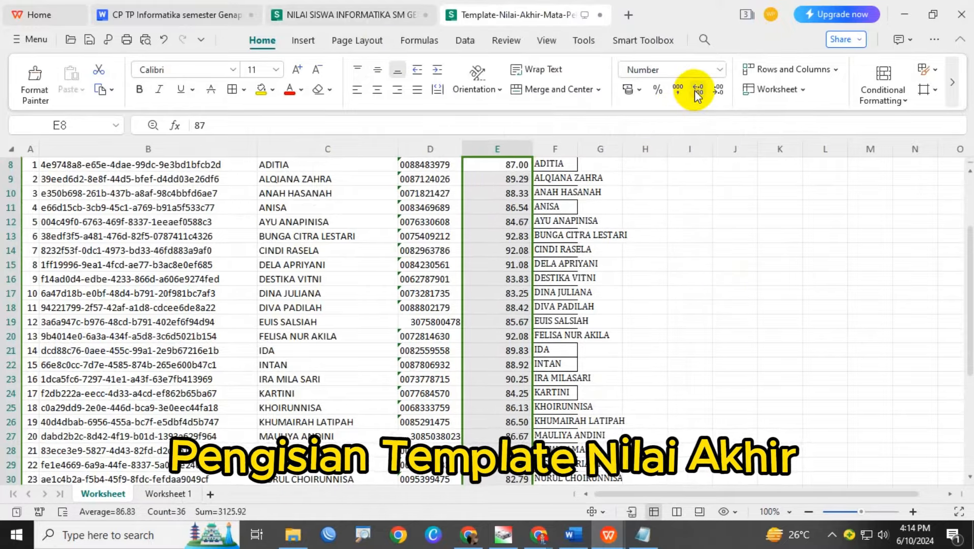
click(697, 93)
click(719, 90)
click(718, 90)
click(718, 90)
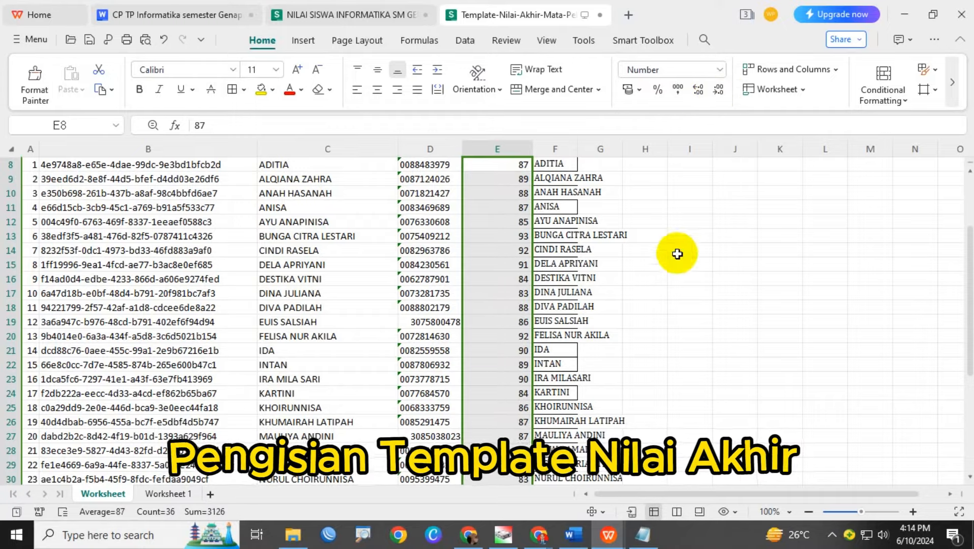
click(684, 293)
Compare the copied names in column F with the NAMA PESERTA DIDIK column row by row down to the last student.
scroll(579, 350, up, 2)
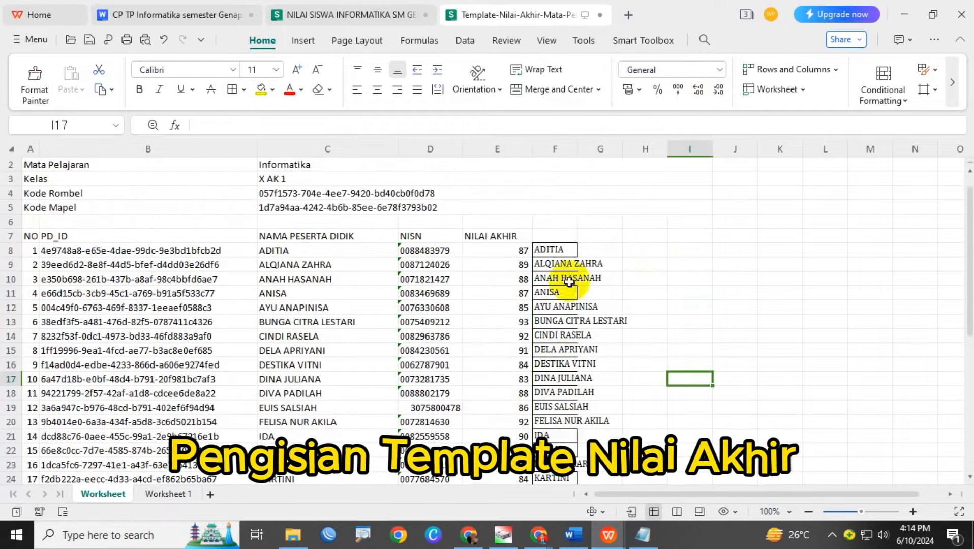
click(558, 250)
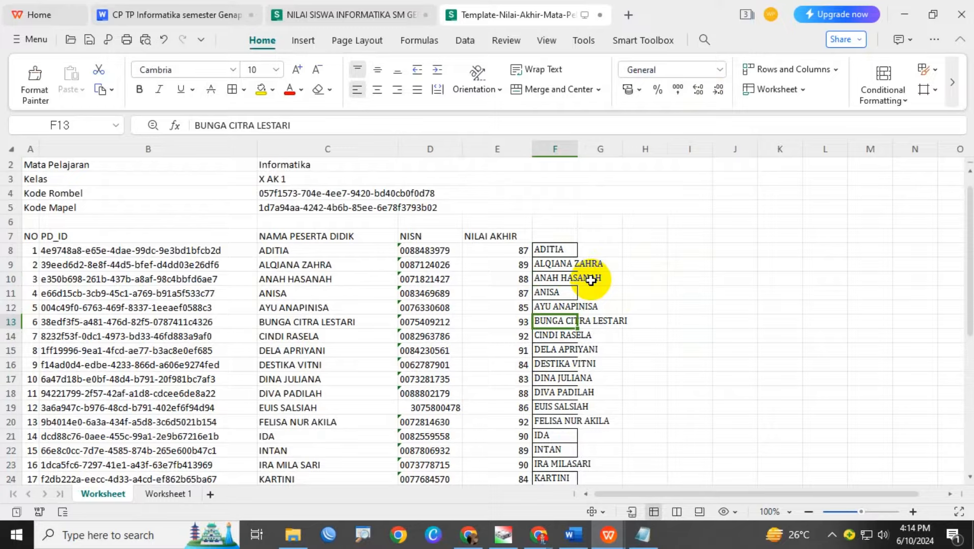
key(Down)
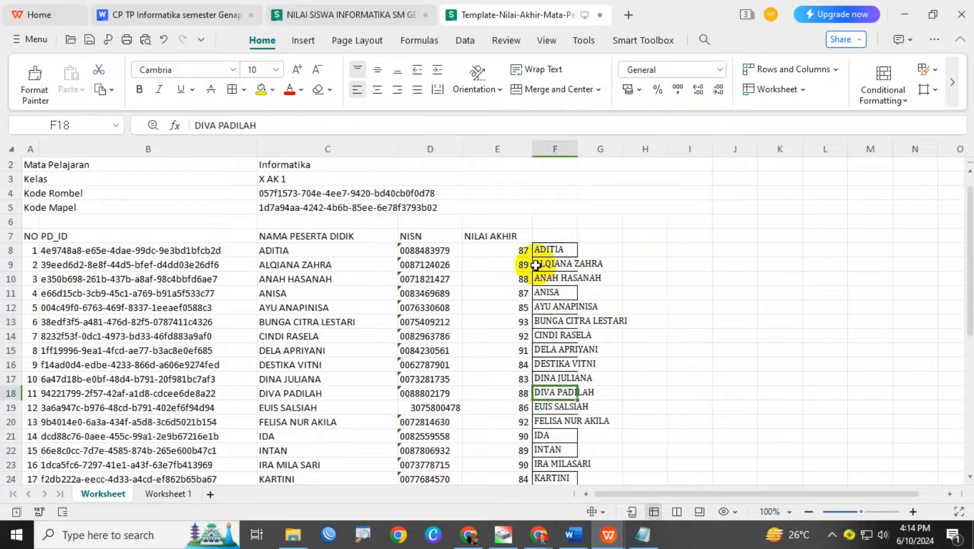
click(548, 440)
scroll(557, 471, down, 2)
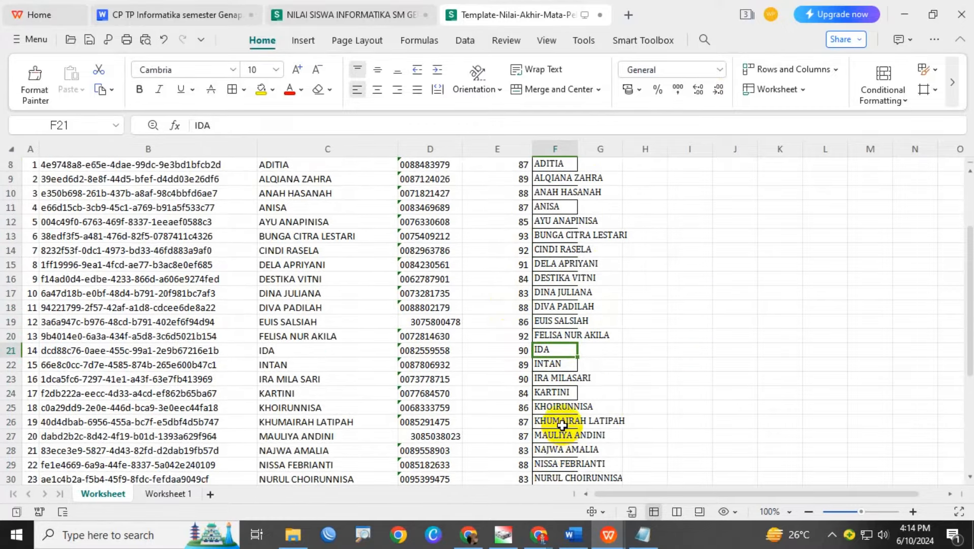
scroll(556, 391, down, 1)
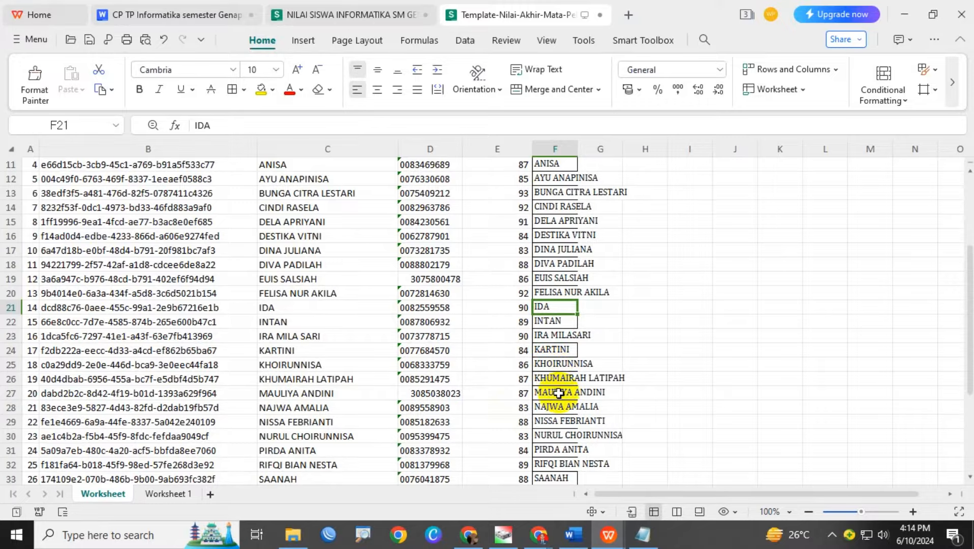
scroll(539, 406, down, 1)
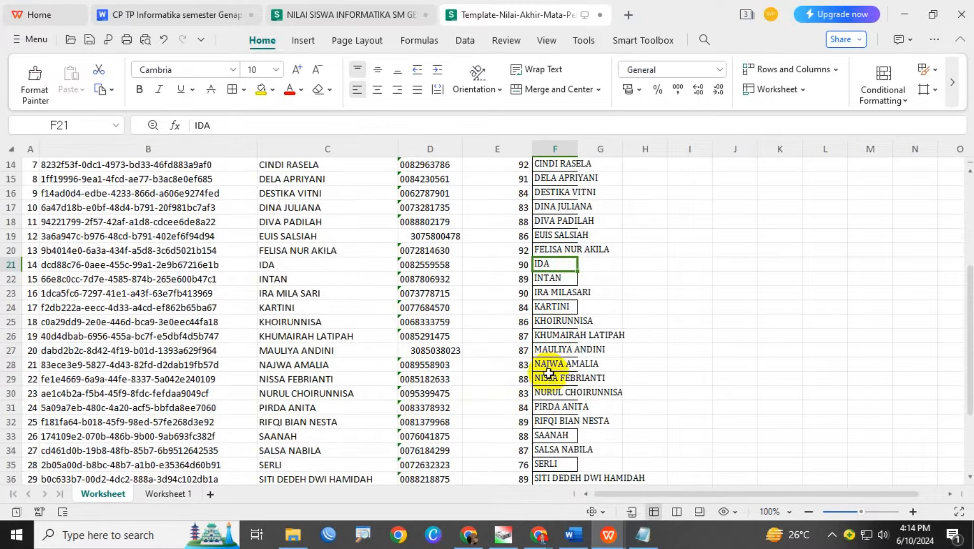
scroll(550, 344, down, 1)
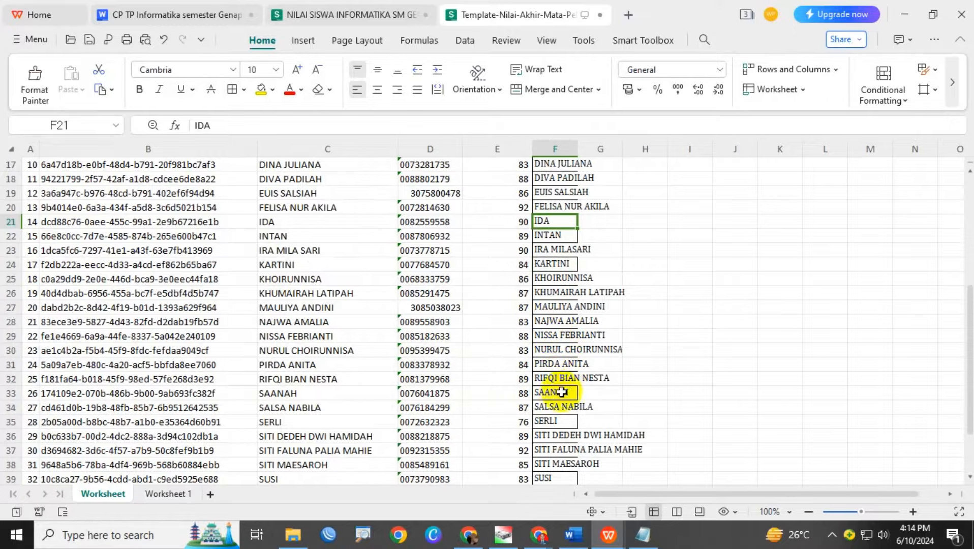
scroll(560, 393, down, 1)
scroll(556, 353, down, 1)
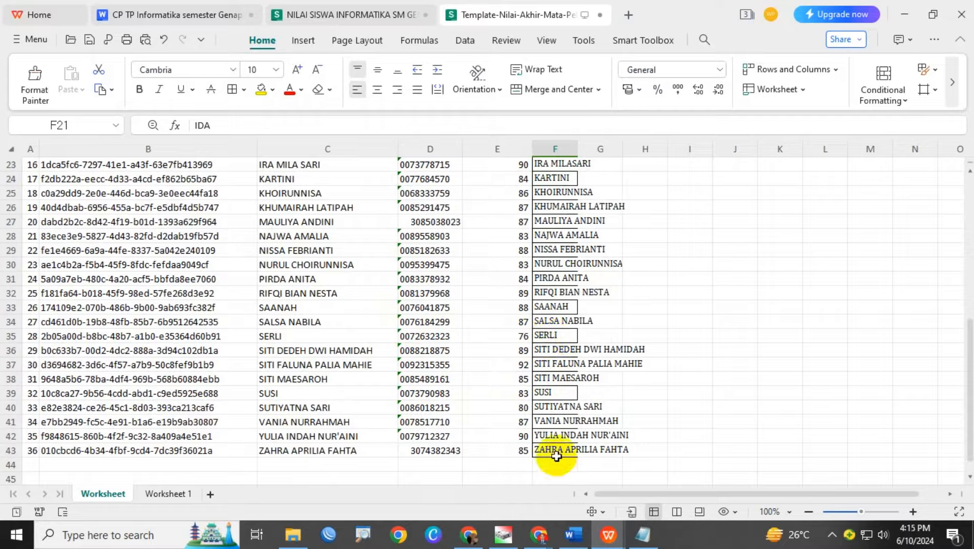
Delete the helper column F with the copied student names from the template.
right_click(561, 151)
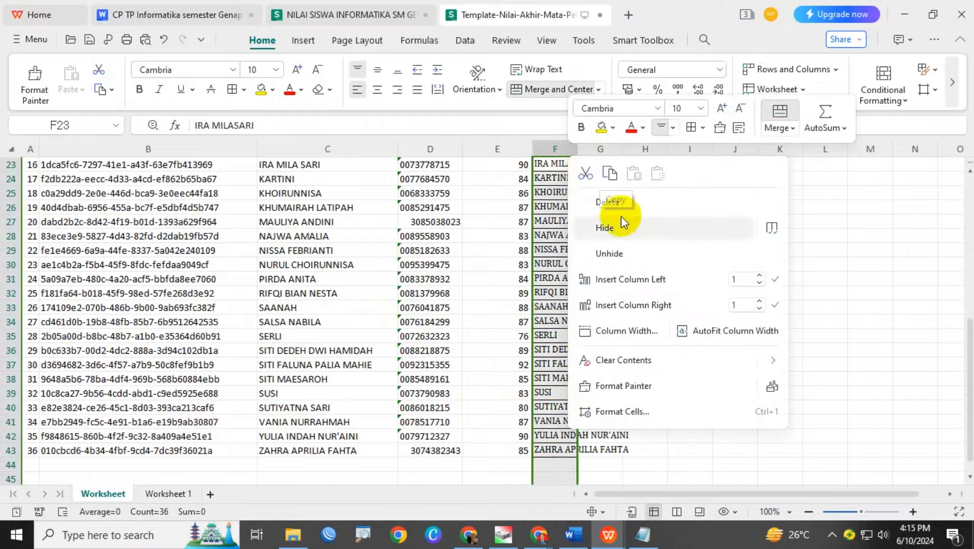
click(638, 204)
click(616, 250)
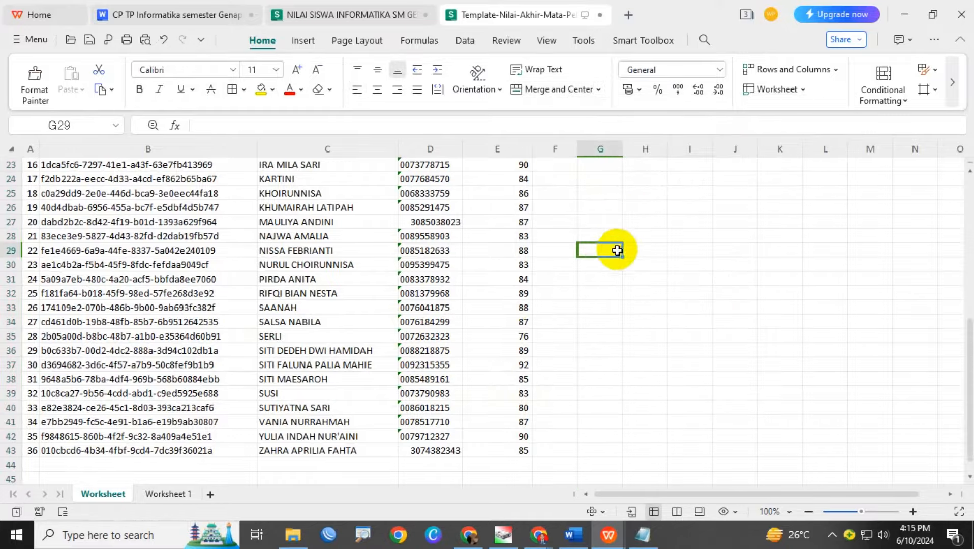
On Worksheet 1, enter 1 in each TERPILIH cell F15:F18 under KOMPETENSI YANG SUDAH DICAPAI for the first student.
click(478, 376)
scroll(478, 375, up, 7)
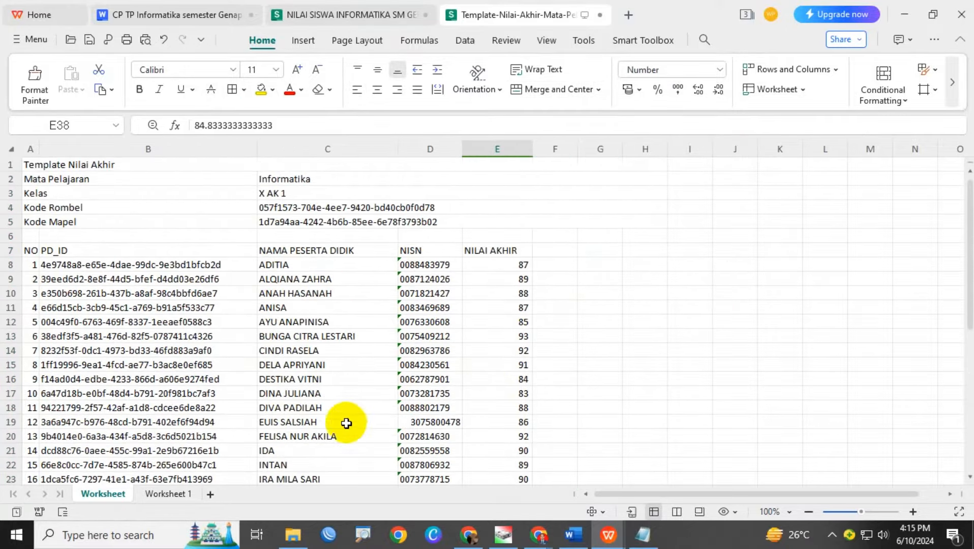
click(172, 495)
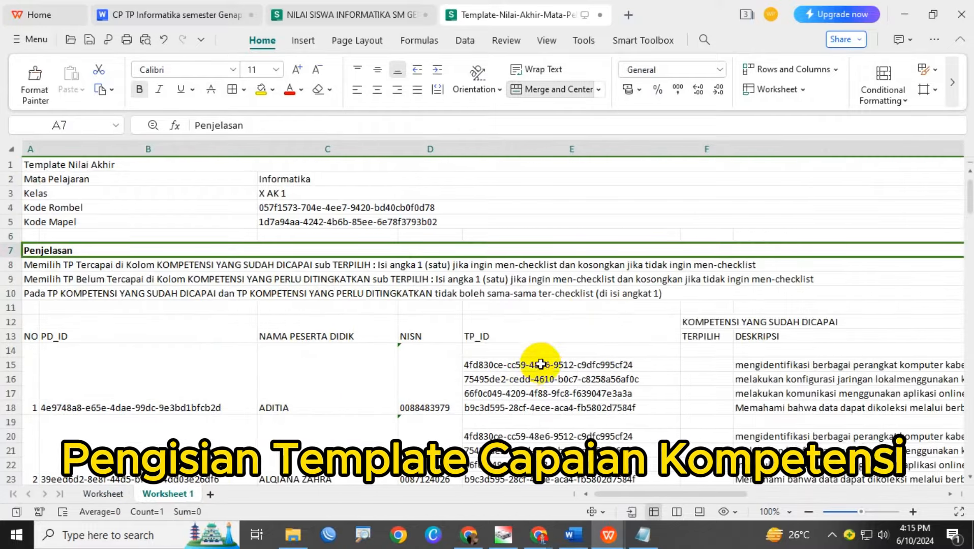
click(710, 364)
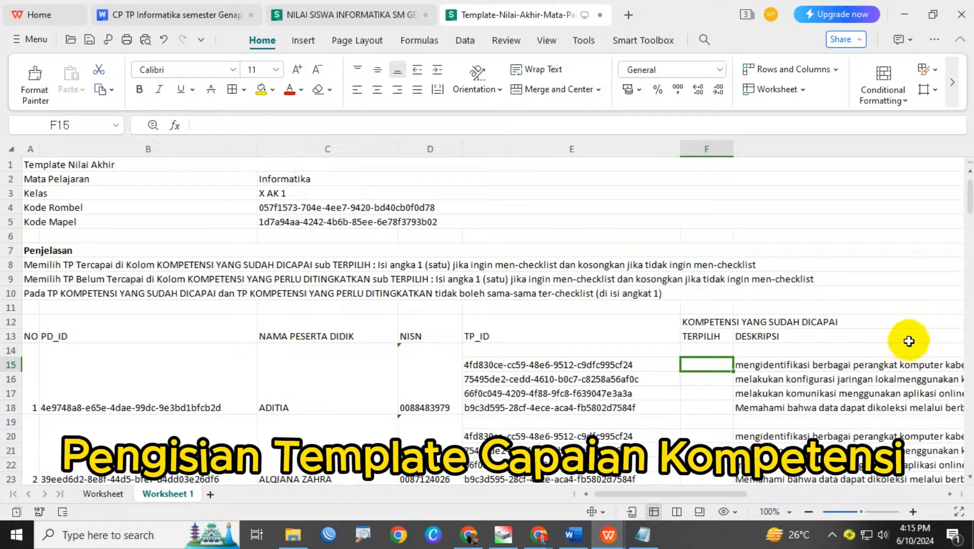
text(1)
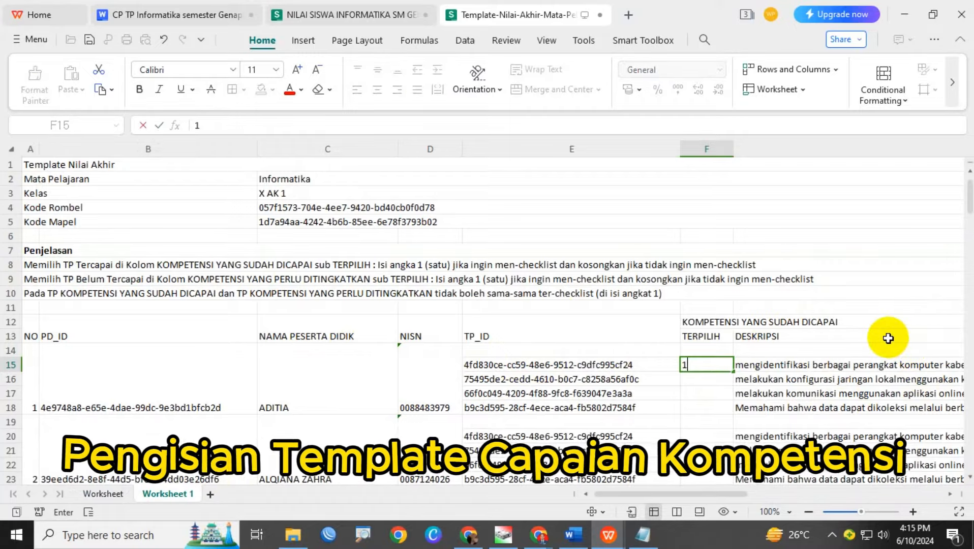
key(Return)
text(1)
key(Return)
text(1)
key(Return)
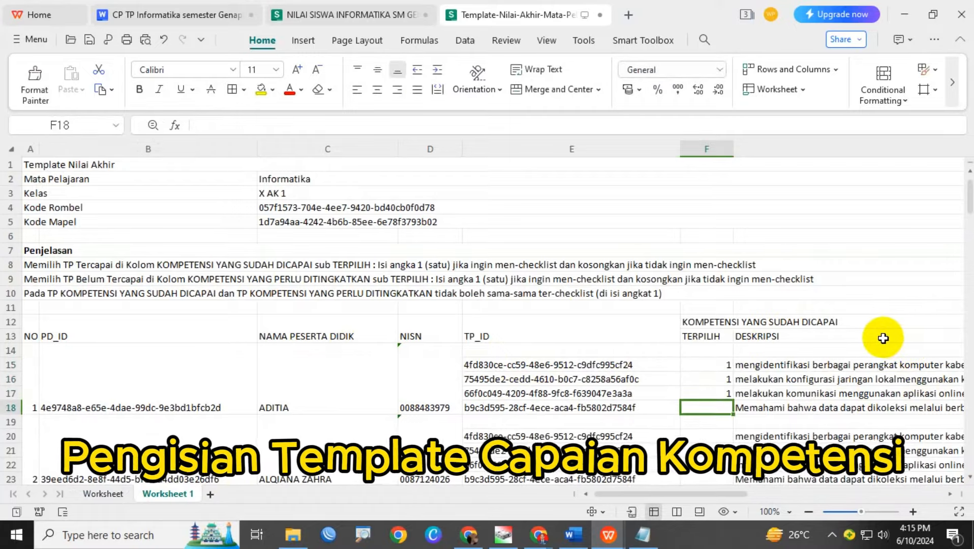
text(1)
key(Return)
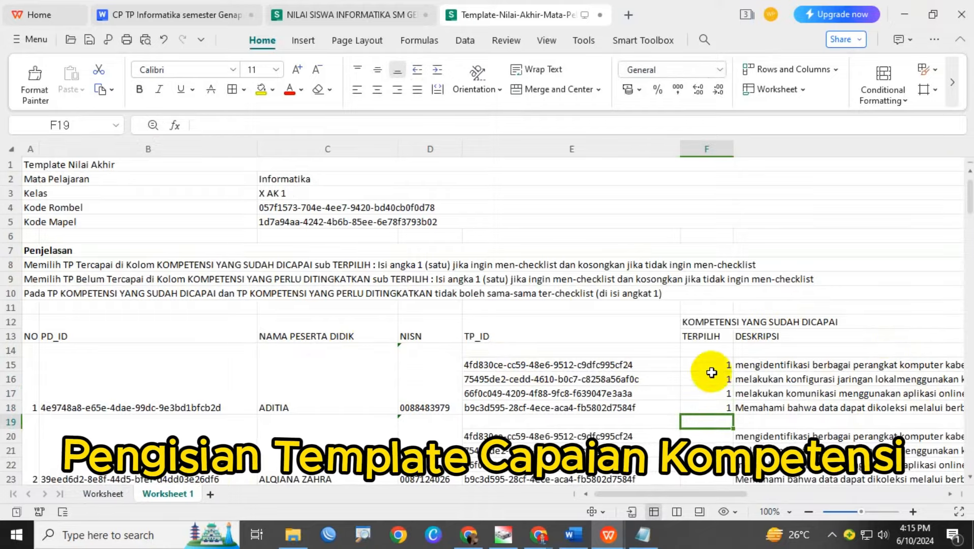
Copy the 1s in F15:F18 and paste them into every following student's four TERPILIH cells, from F20:F23 through F185:F188.
drag(706, 367, 711, 409)
key(ctrl+c)
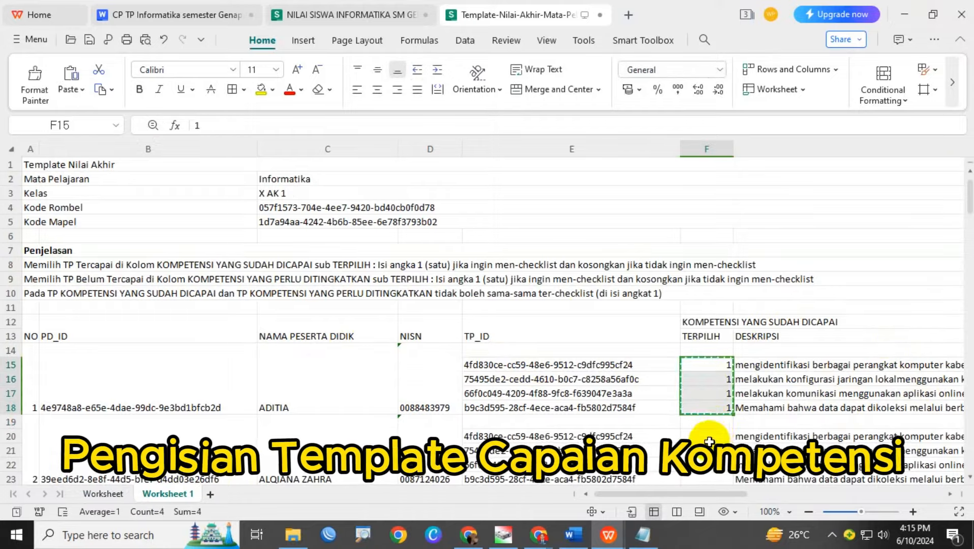
click(709, 437)
key(ctrl+v)
scroll(727, 438, down, 3)
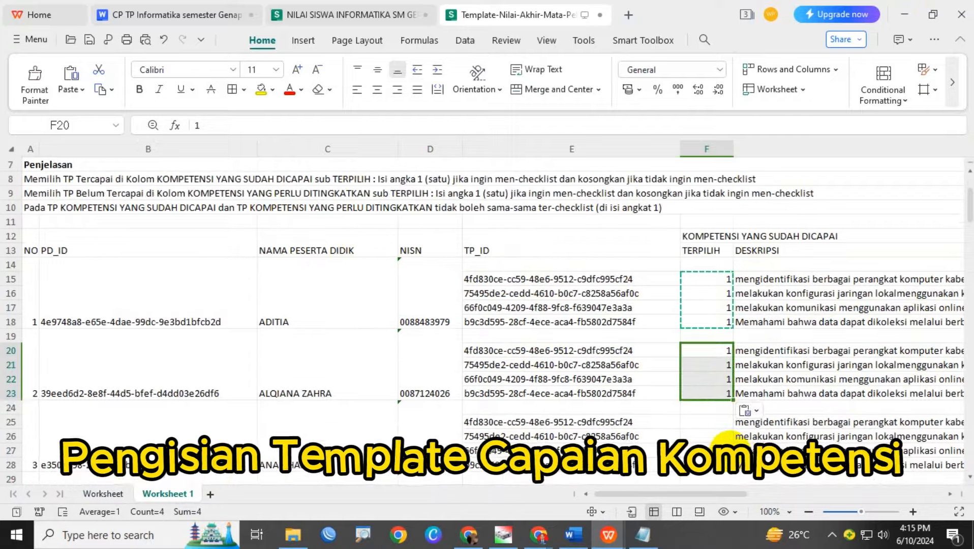
click(714, 379)
key(ctrl+v)
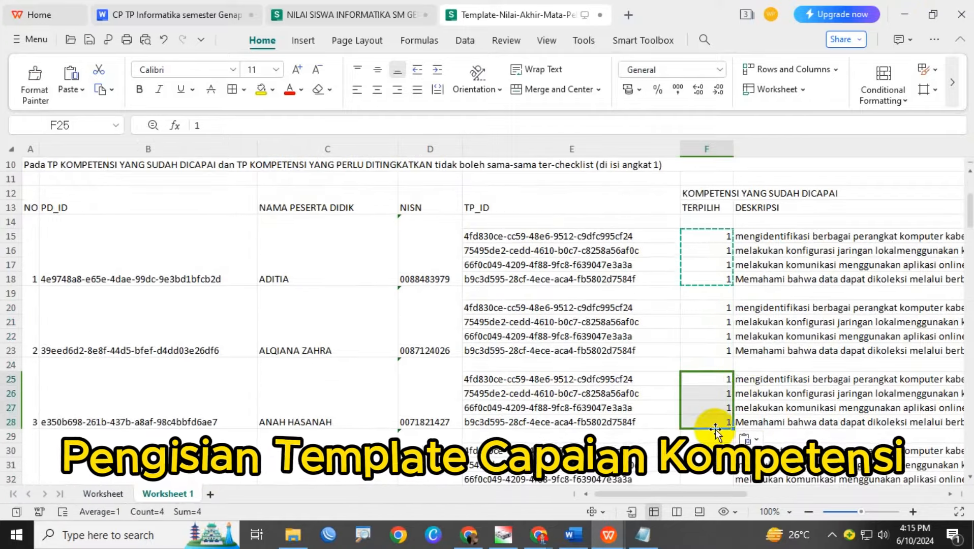
scroll(711, 393, down, 1)
click(704, 408)
key(ctrl+v)
scroll(706, 417, down, 2)
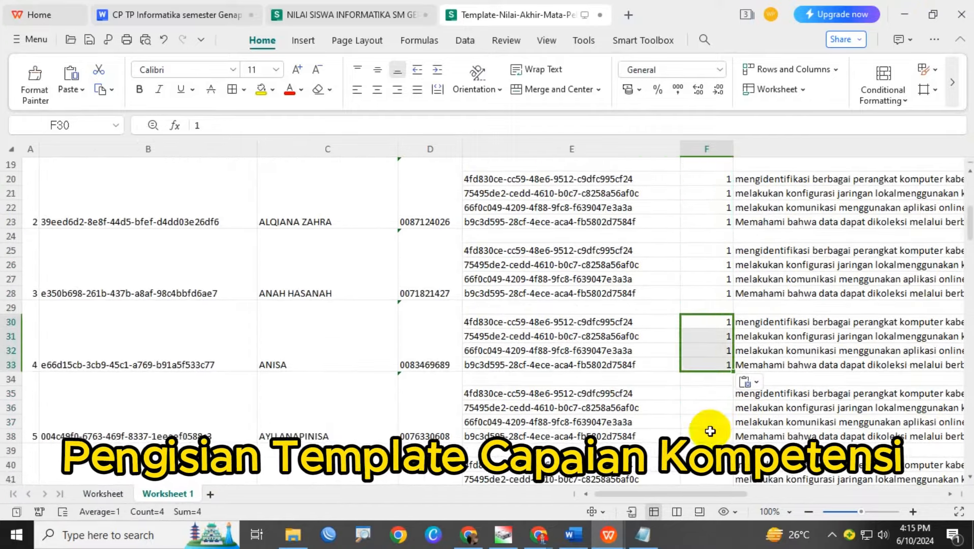
click(707, 393)
key(ctrl+v)
scroll(714, 417, down, 2)
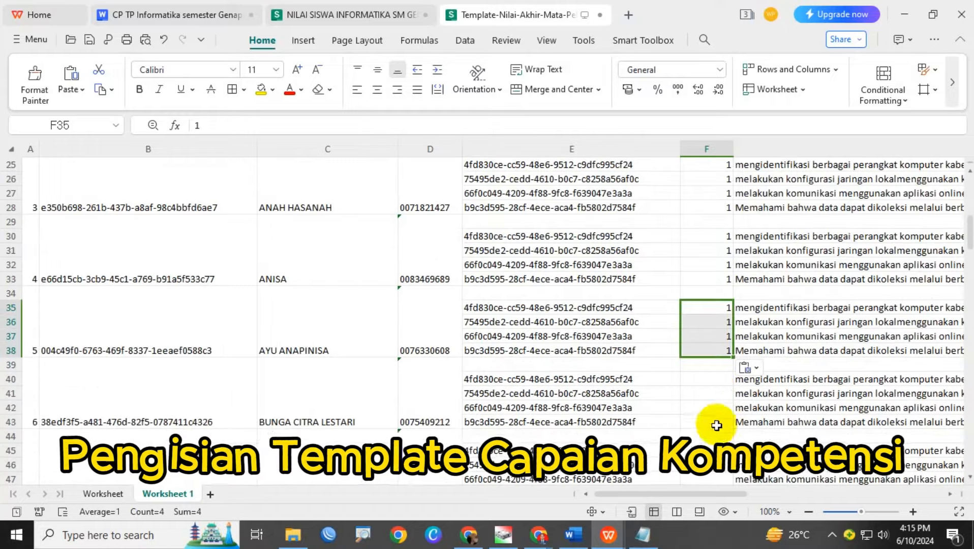
click(710, 378)
key(ctrl+v)
scroll(723, 410, down, 2)
click(711, 366)
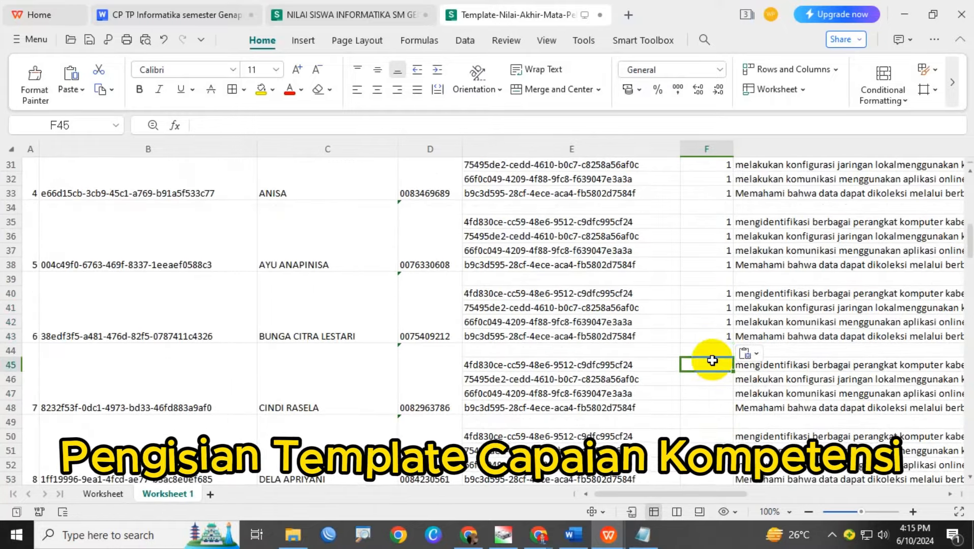
key(ctrl+v)
scroll(712, 402, down, 2)
click(711, 350)
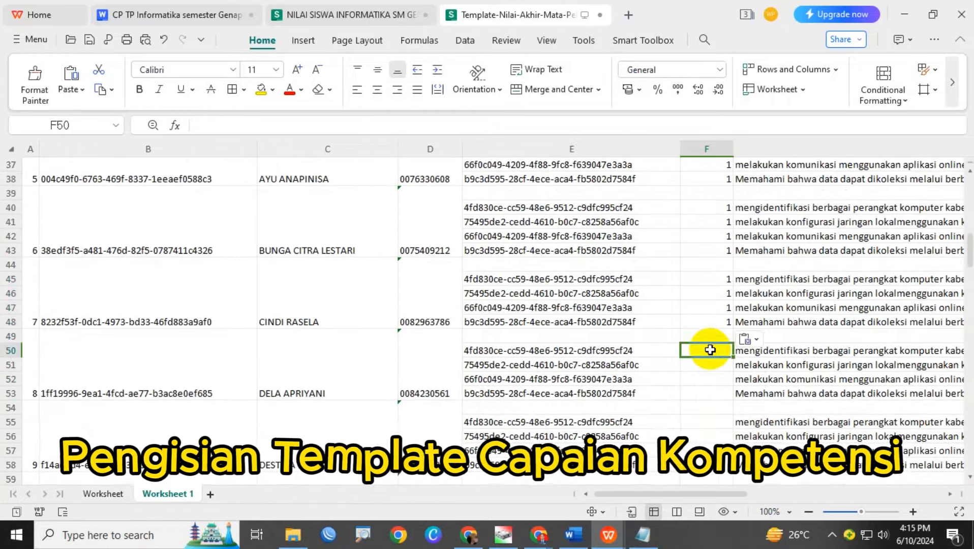
key(ctrl+v)
scroll(722, 407, down, 2)
click(709, 335)
key(ctrl+v)
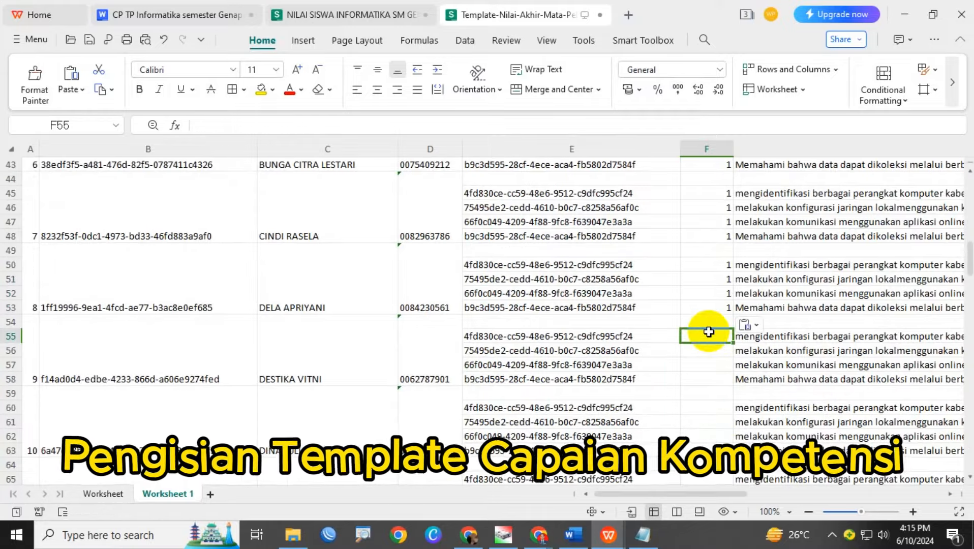
scroll(709, 394, down, 2)
click(709, 320)
key(ctrl+v)
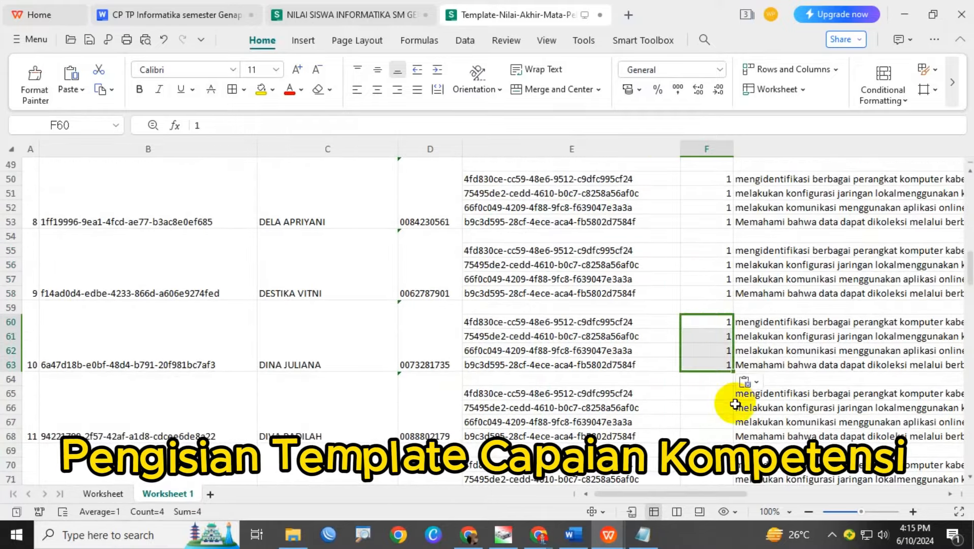
scroll(732, 401, down, 1)
click(715, 350)
key(ctrl+v)
scroll(731, 376, down, 2)
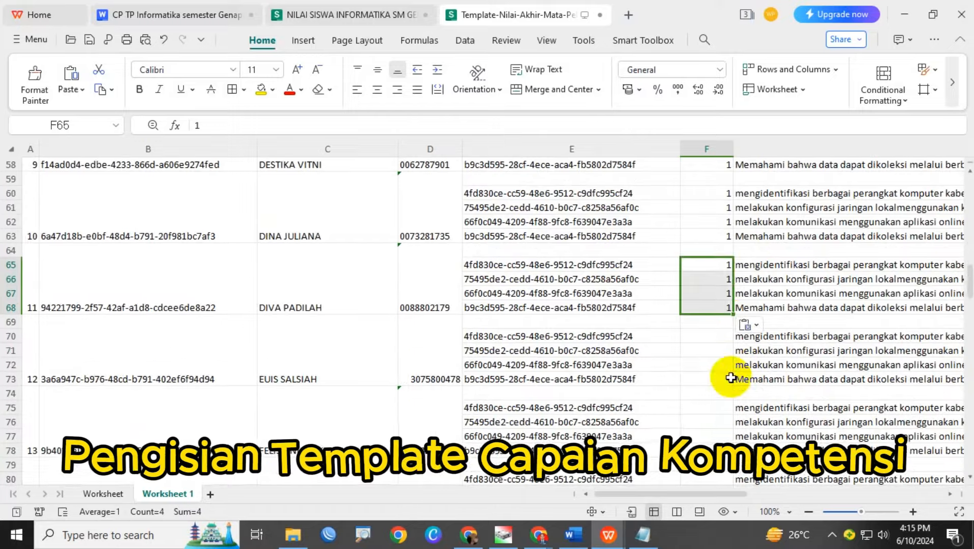
click(715, 336)
text(1 1 1 1)
scroll(716, 356, down, 2)
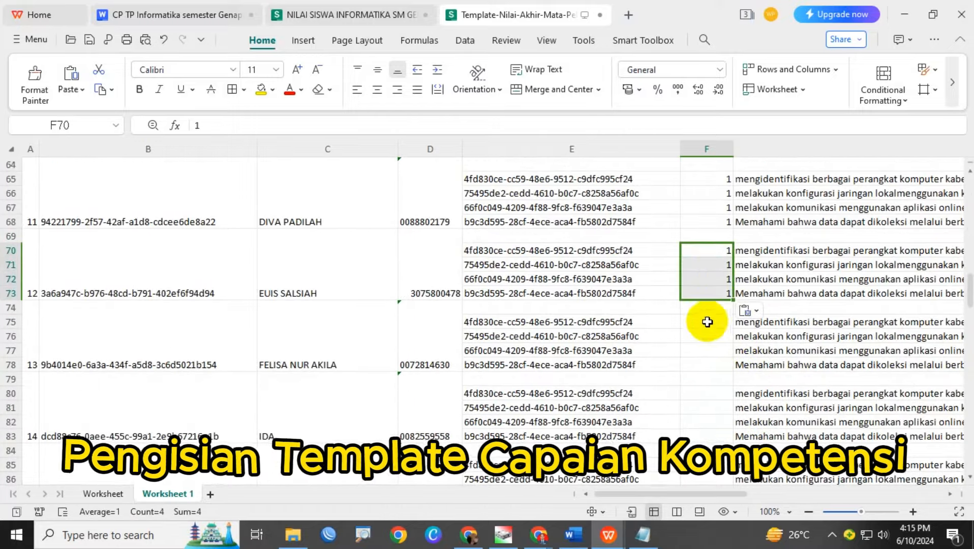
click(707, 320)
click(715, 396)
scroll(715, 407, down, 3)
key(ctrl+v)
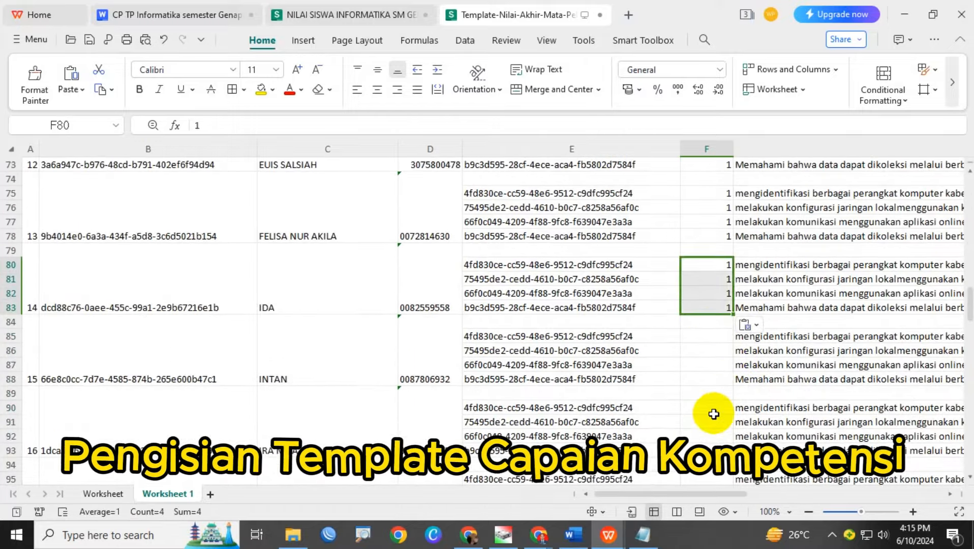
click(704, 334)
key(ctrl+v)
scroll(722, 413, down, 2)
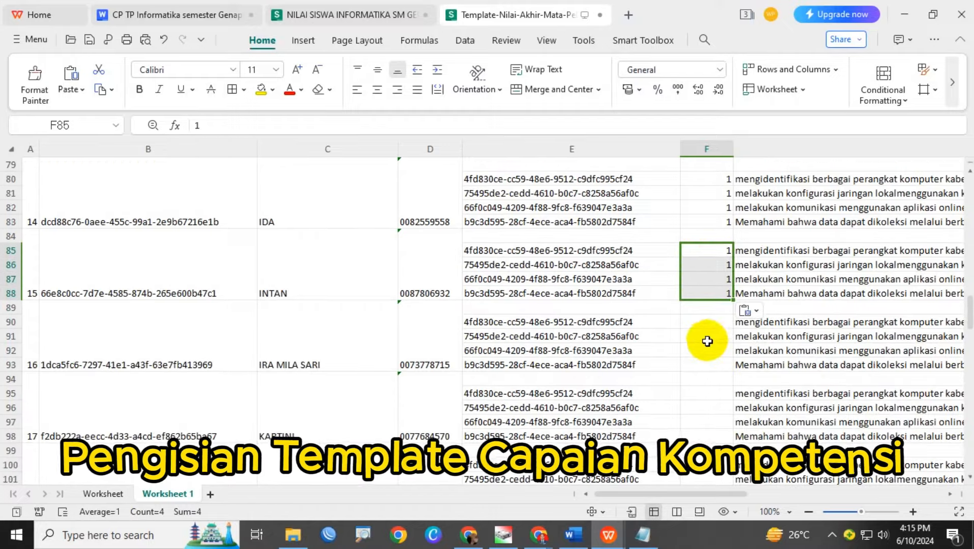
click(707, 324)
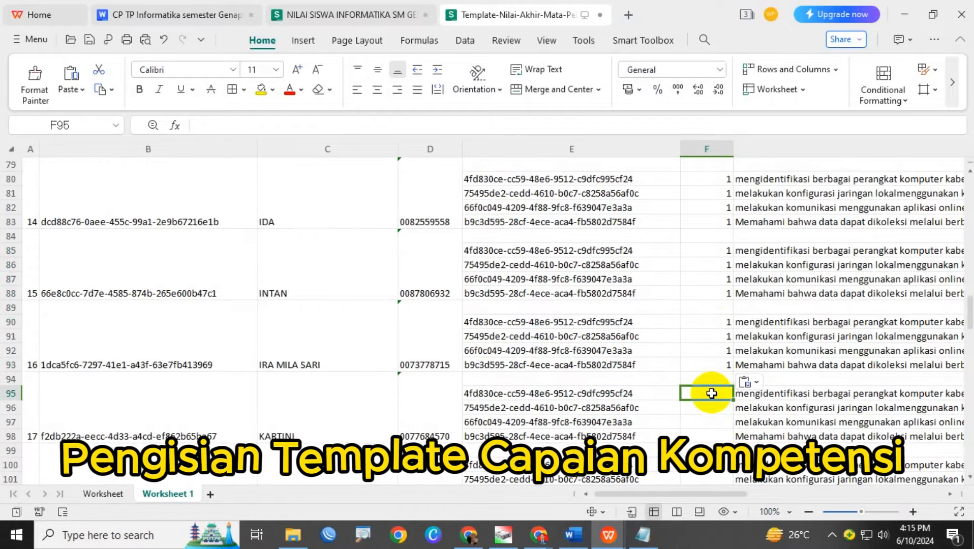
scroll(722, 407, down, 2)
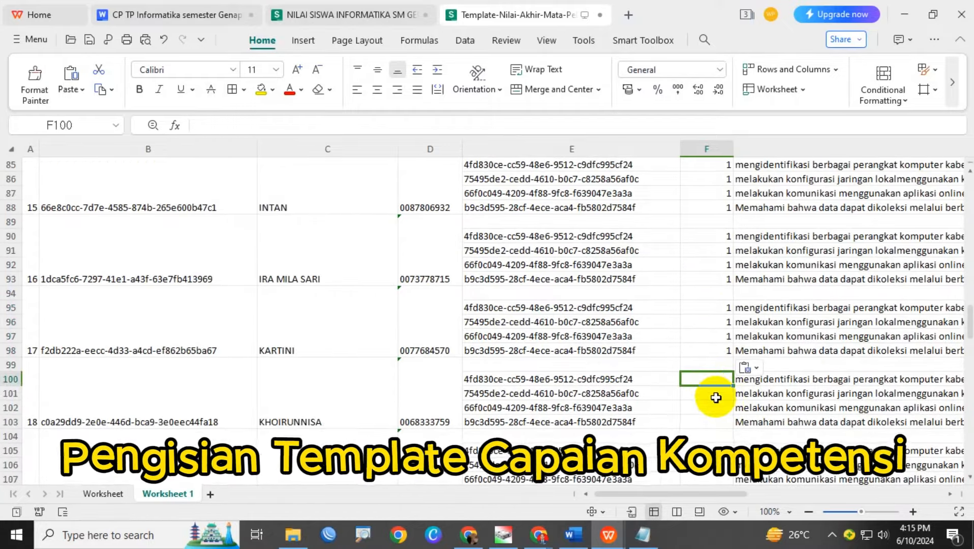
click(710, 450)
text(1 1 1 1)
scroll(710, 442, down, 3)
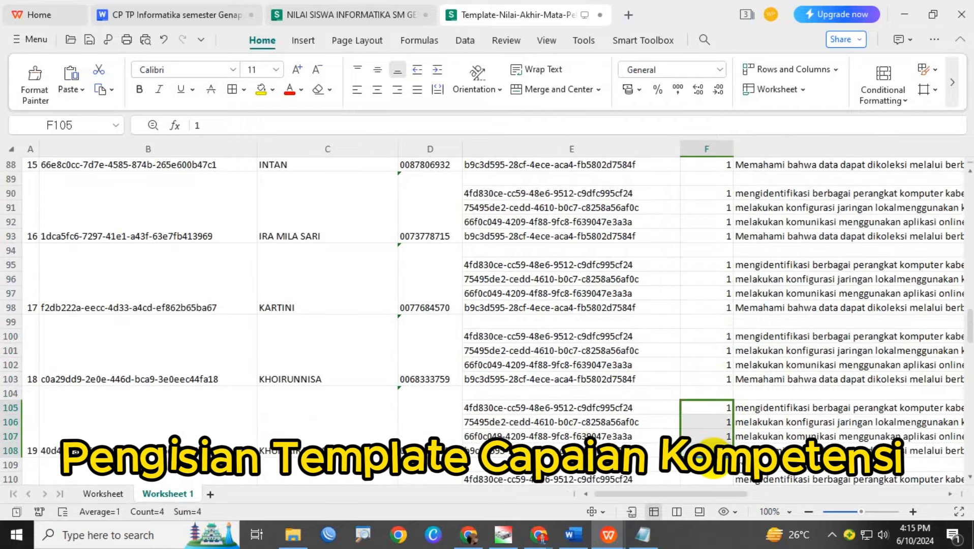
click(708, 392)
key(ctrl+v)
scroll(747, 423, down, 2)
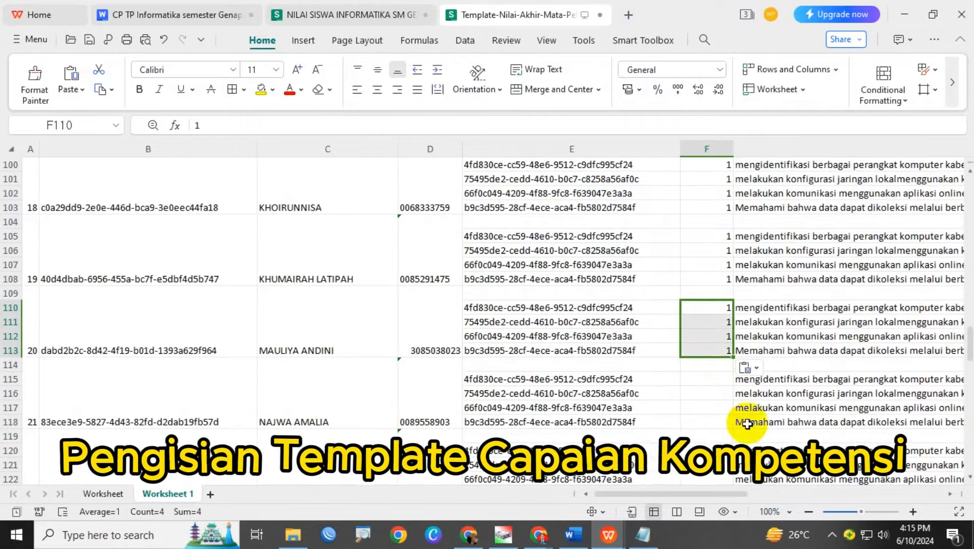
click(717, 381)
text(1 1 1 1)
scroll(731, 412, down, 2)
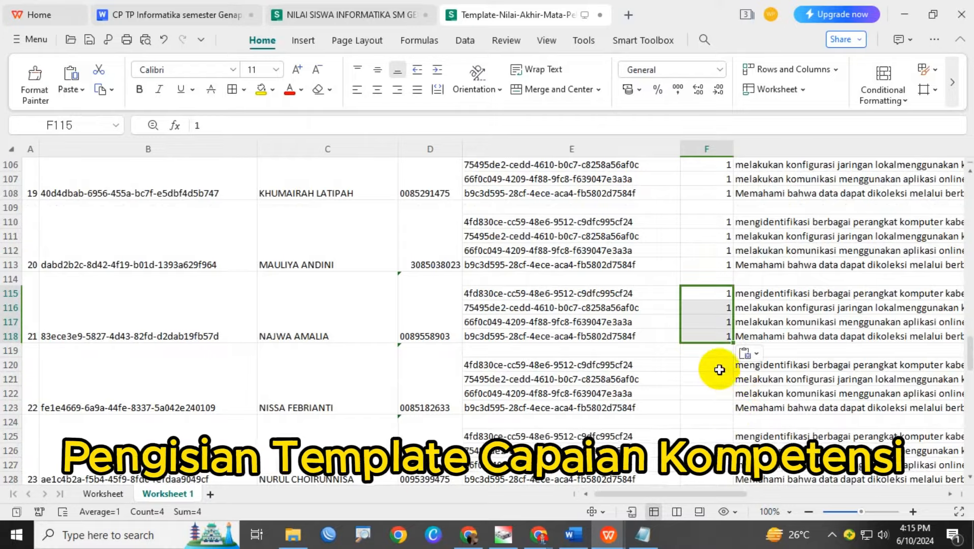
click(719, 365)
scroll(718, 376, down, 2)
click(709, 353)
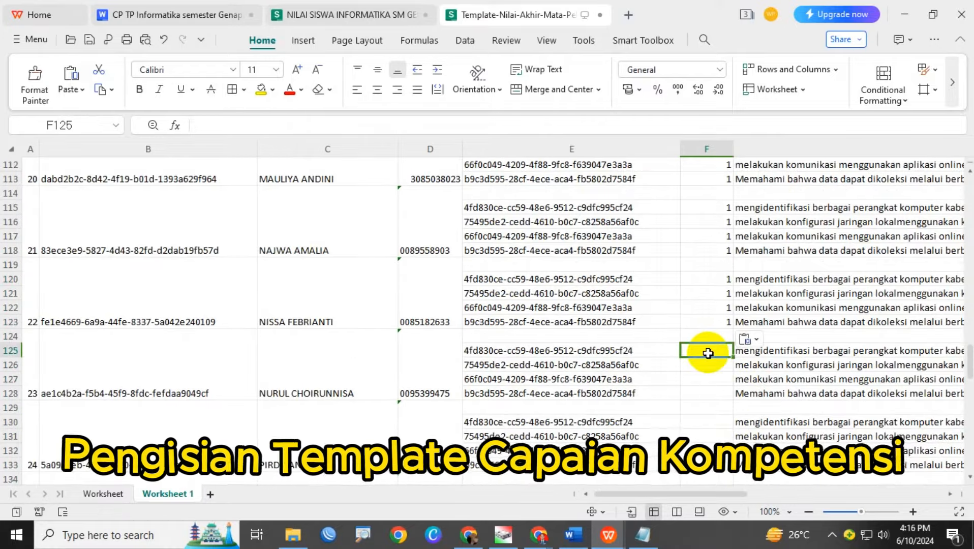
scroll(712, 376, down, 2)
click(710, 337)
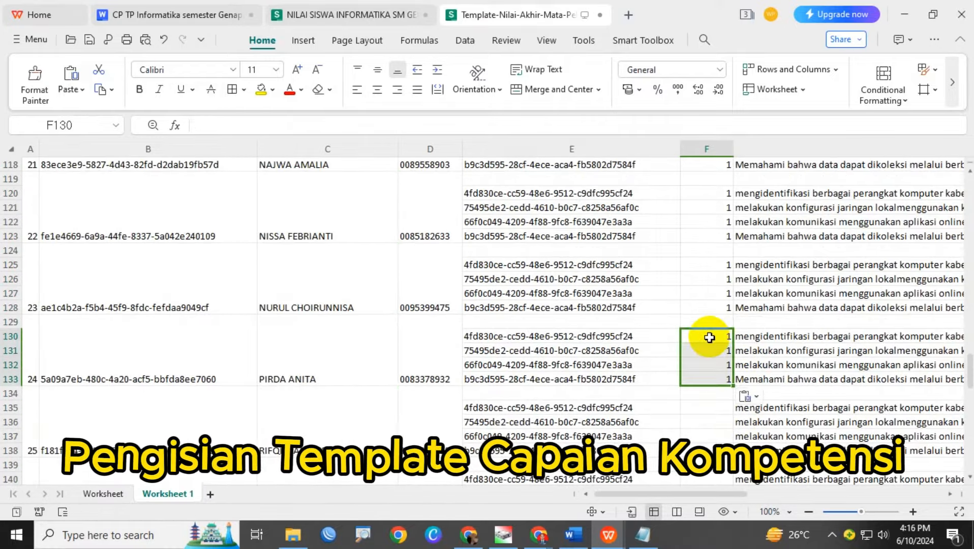
scroll(736, 393, down, 2)
click(711, 327)
text(1 1 1 1)
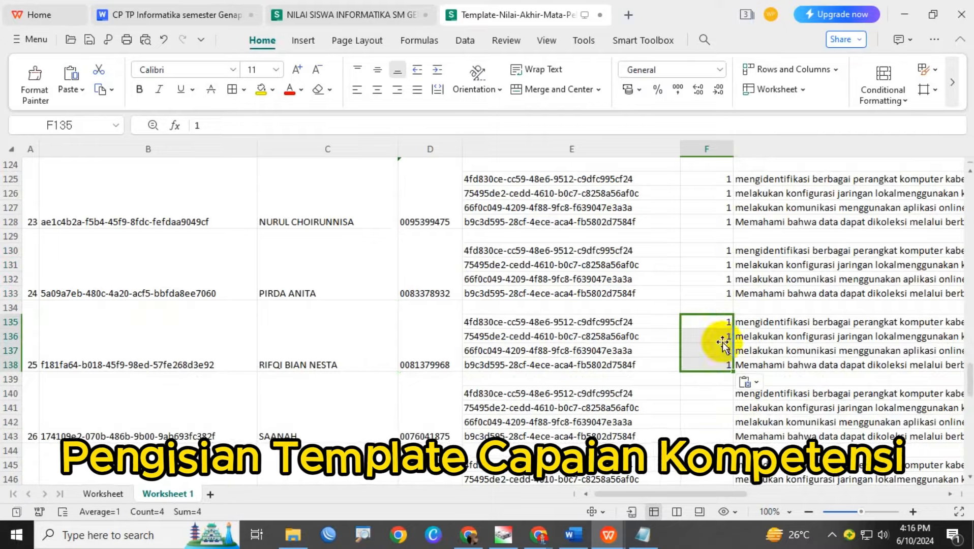
scroll(748, 381, down, 2)
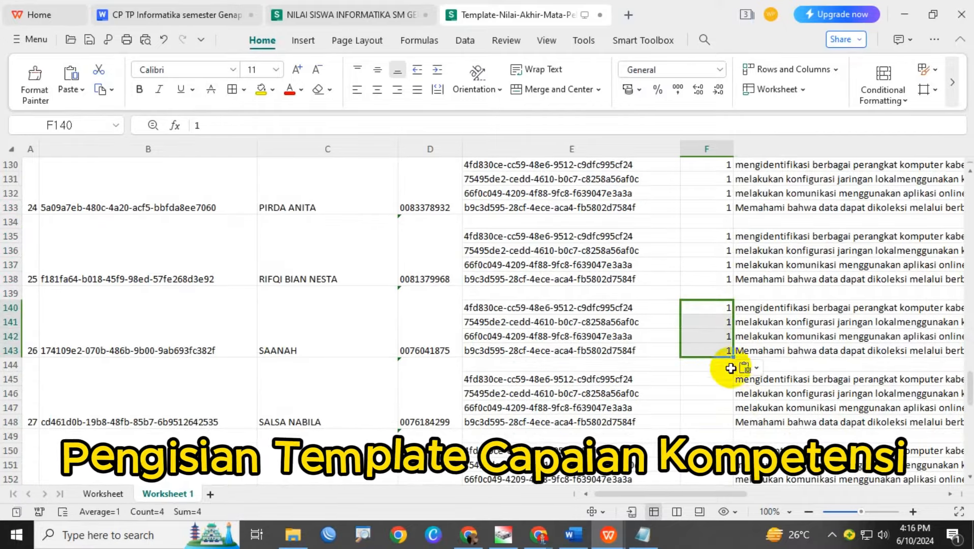
scroll(707, 396, down, 2)
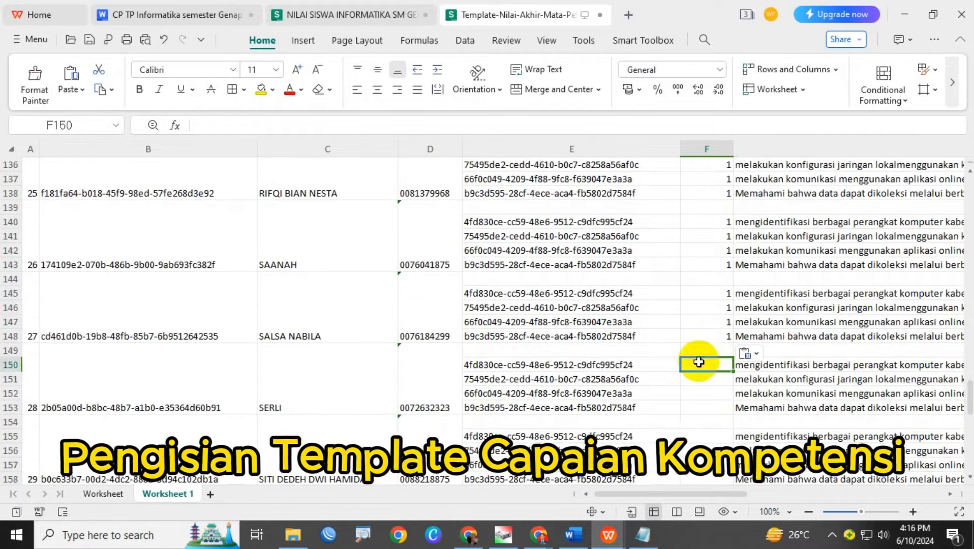
scroll(722, 391, down, 2)
click(709, 349)
text(1 1 1 1)
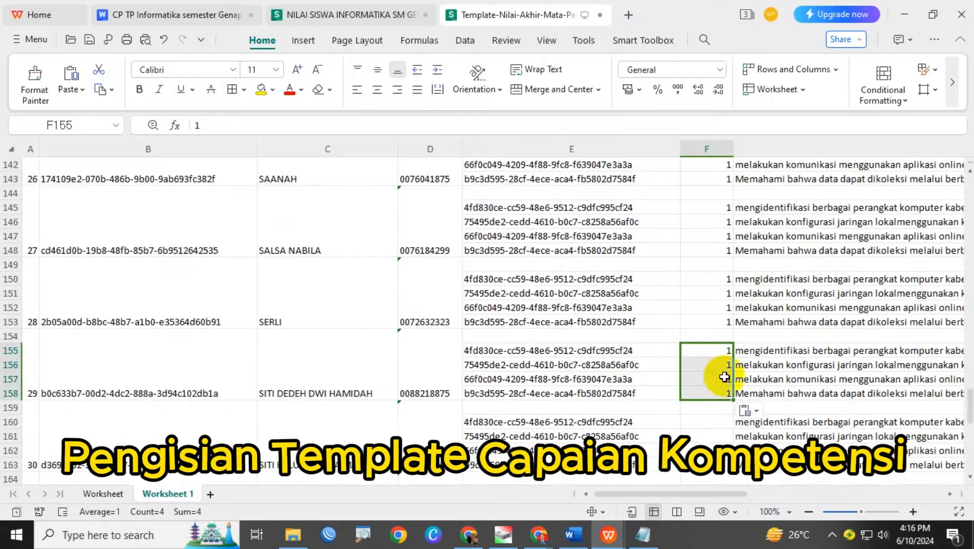
scroll(724, 375, down, 2)
click(707, 335)
key(ctrl+v)
scroll(722, 346, down, 2)
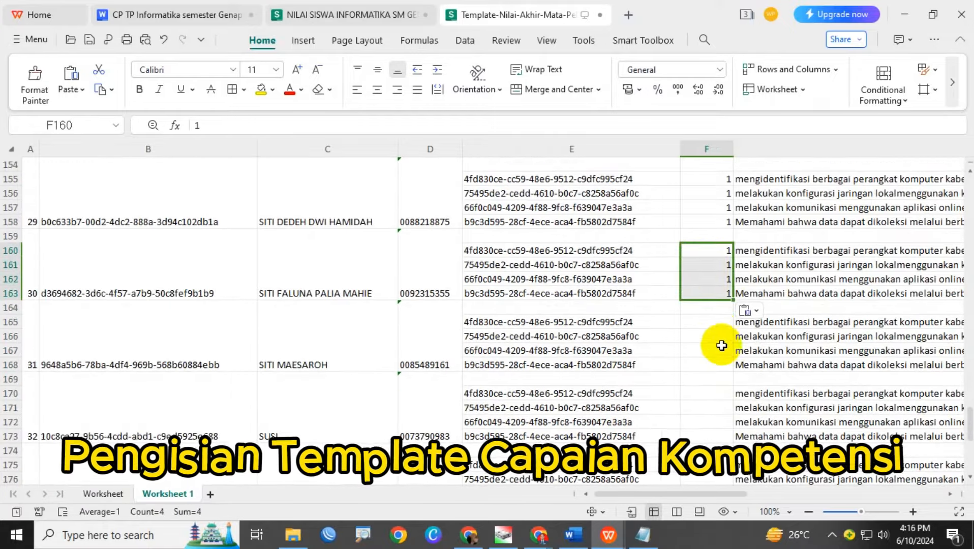
click(718, 327)
text(1 1 1 1)
scroll(720, 367, down, 2)
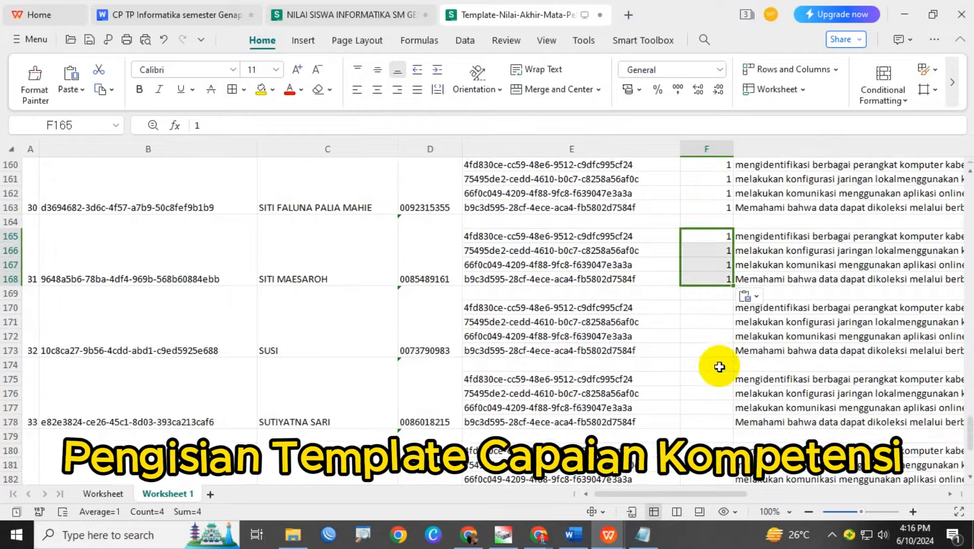
click(707, 306)
text(1 1 1 1)
click(716, 381)
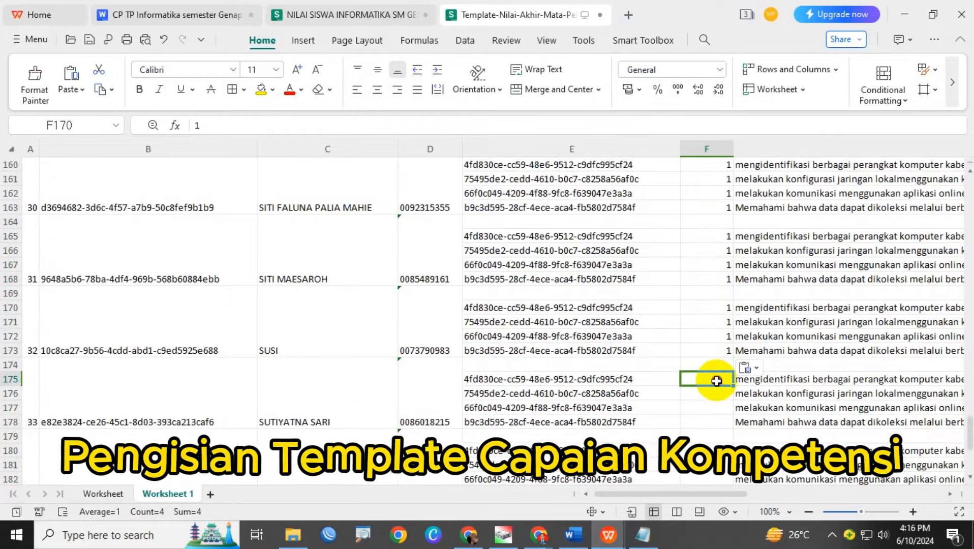
text(1 1 1 1)
scroll(714, 402, down, 2)
click(712, 364)
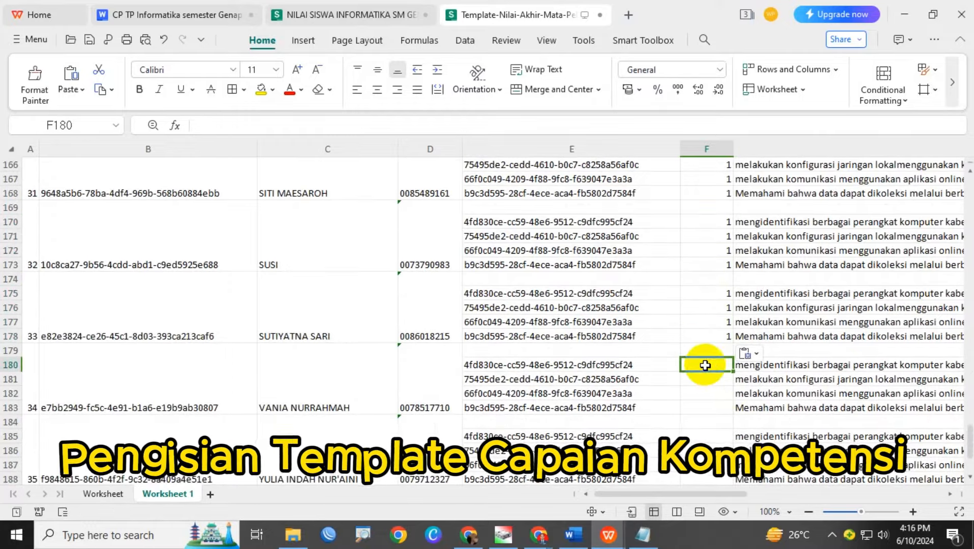
text(1 1 1 1)
scroll(717, 394, down, 2)
click(709, 354)
text(1 1 1 1)
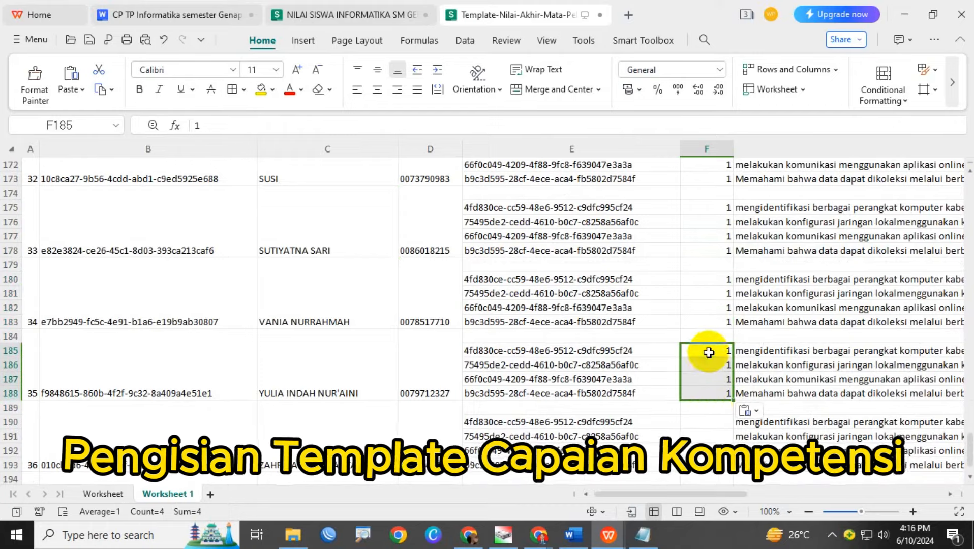
Fill the last student's four TERPILIH cells F190:F193 with 1 and save the template.
scroll(707, 402, down, 2)
click(706, 333)
text(1 1 1 1)
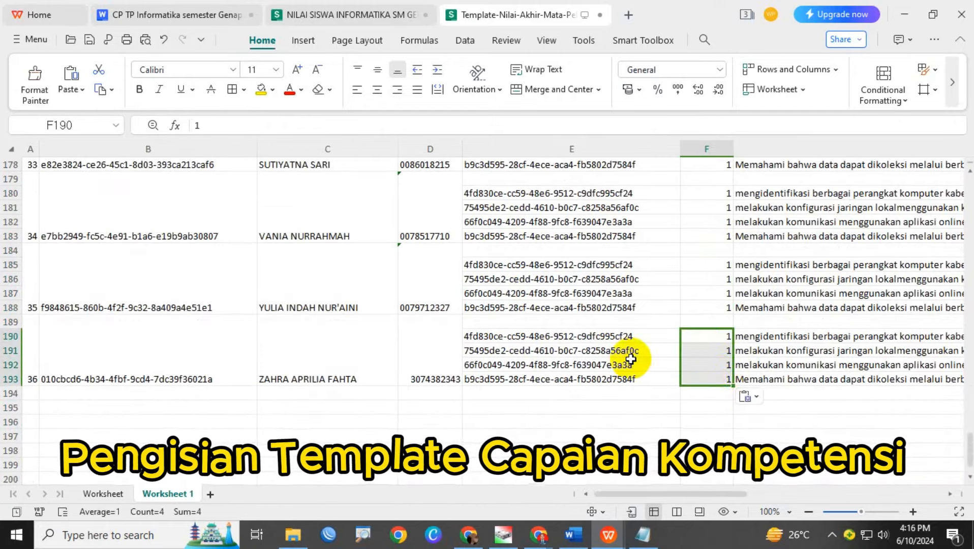
key(ctrl+s)
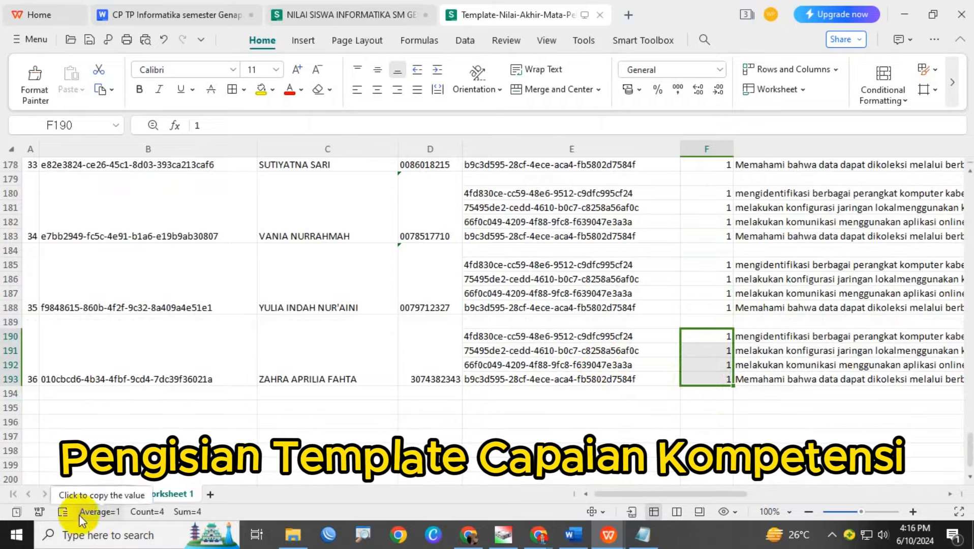
Review the NILAI AKHIR grades of all students on the first worksheet for low scores.
click(91, 494)
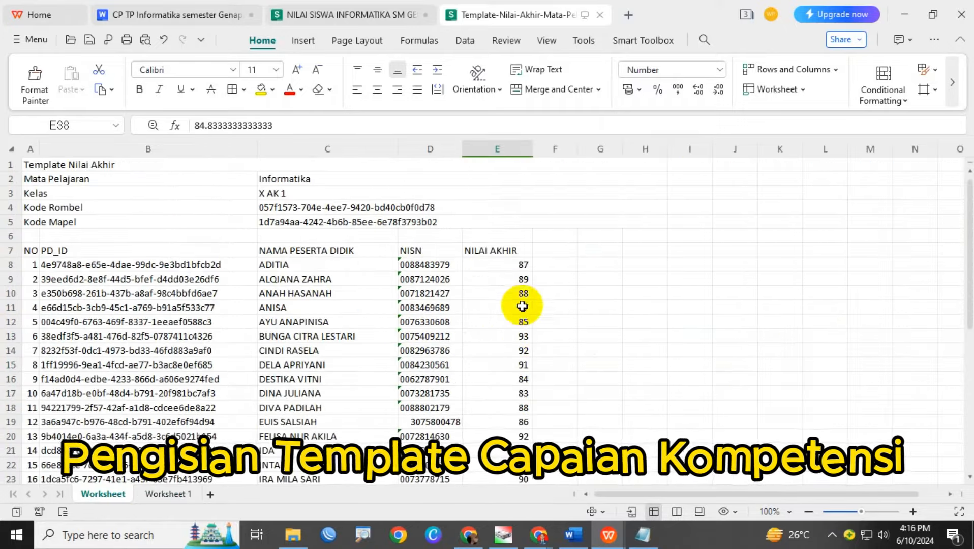
scroll(508, 407, down, 3)
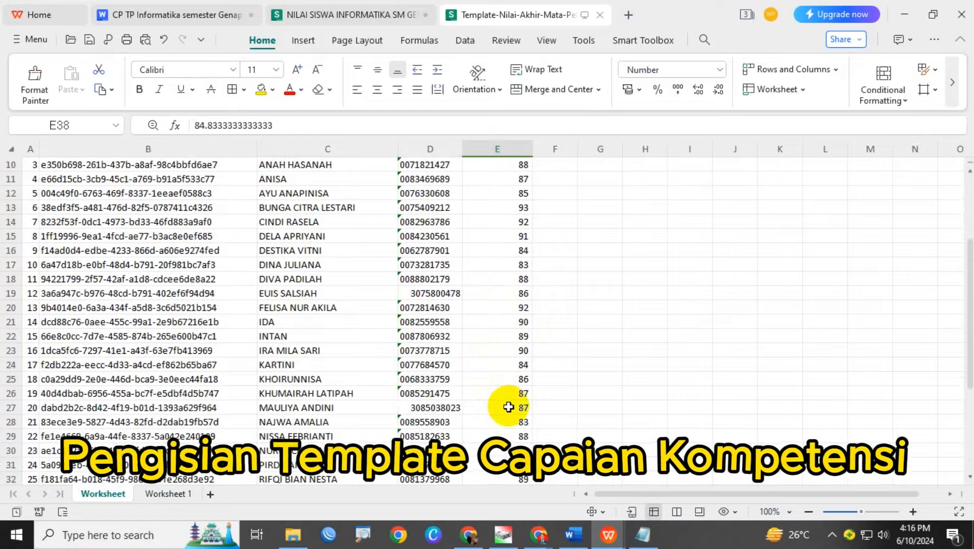
scroll(509, 407, down, 3)
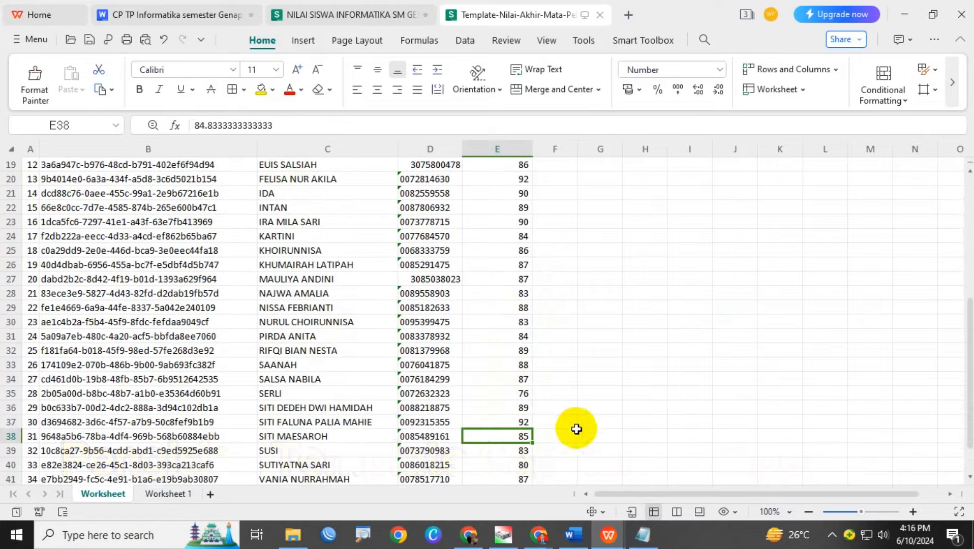
scroll(576, 429, down, 1)
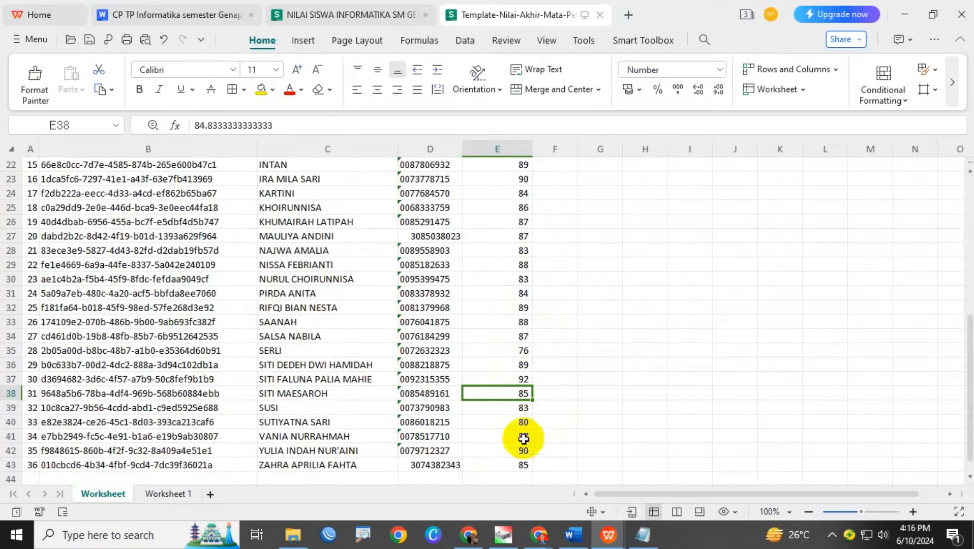
scroll(585, 384, up, 3)
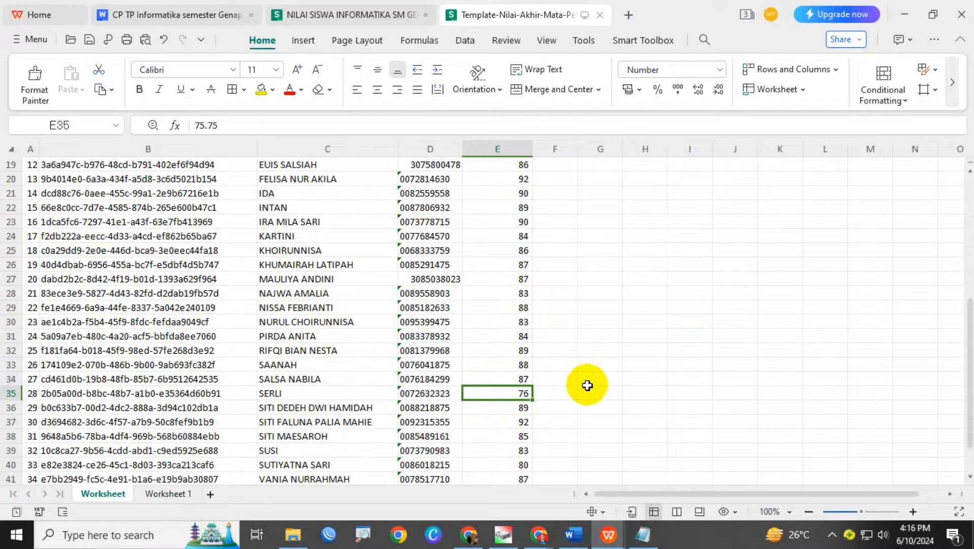
scroll(587, 385, up, 2)
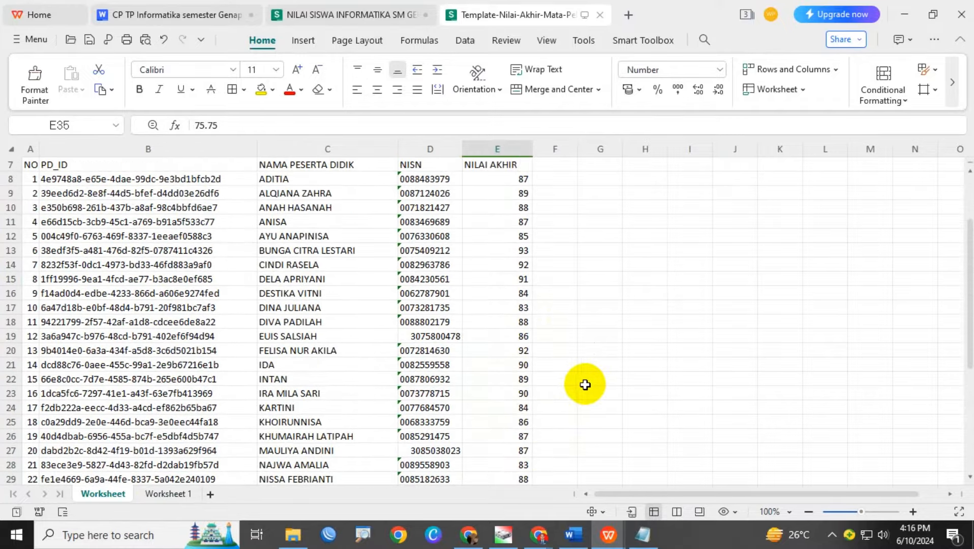
scroll(579, 382, up, 1)
scroll(555, 392, down, 3)
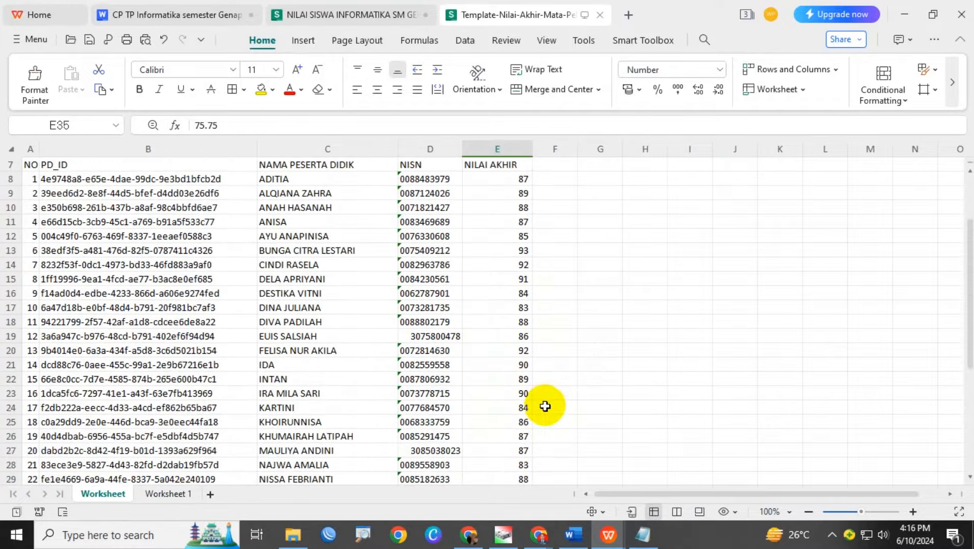
On Worksheet 1, move student 28's mark for the local network configuration competency from F151 to H151 as 1, and save.
click(179, 496)
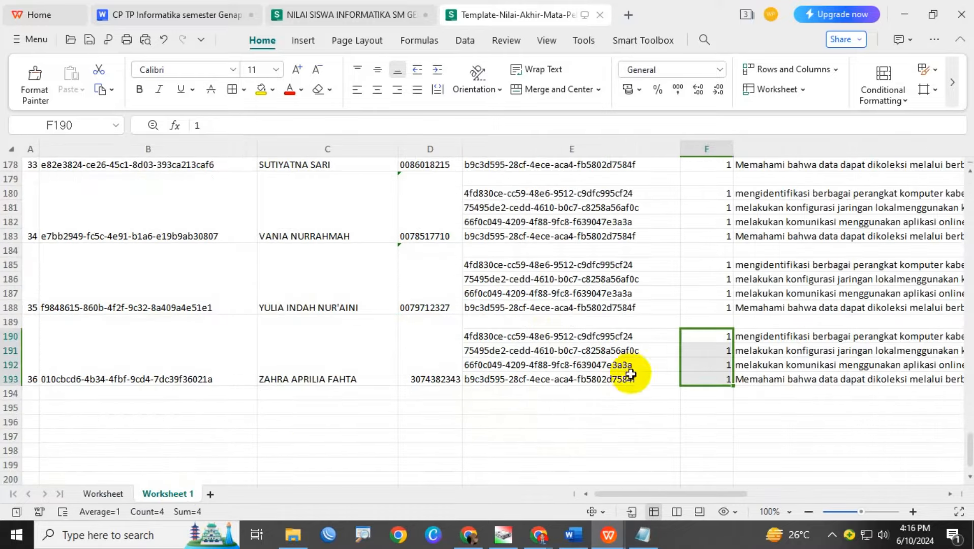
scroll(341, 322, up, 3)
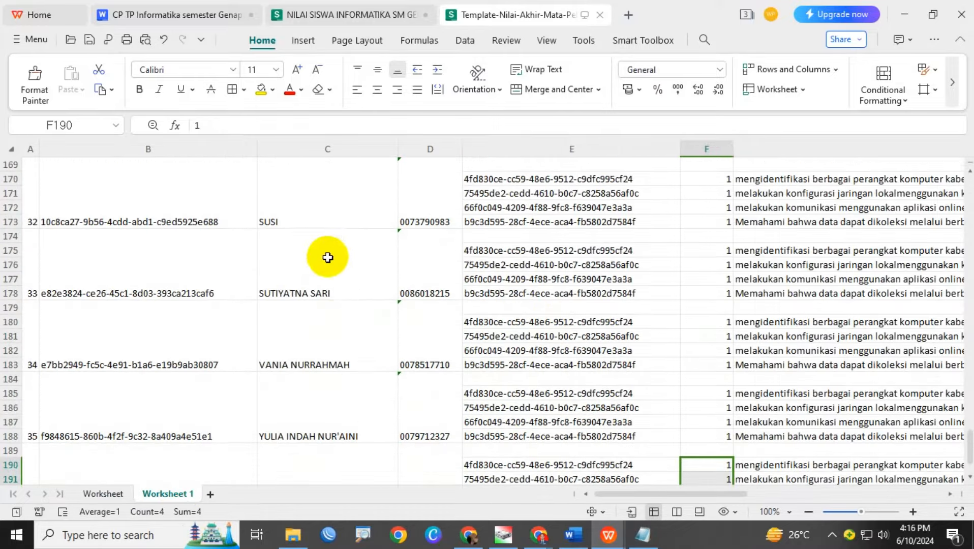
click(335, 221)
scroll(341, 206, up, 2)
scroll(328, 235, up, 2)
scroll(327, 255, up, 3)
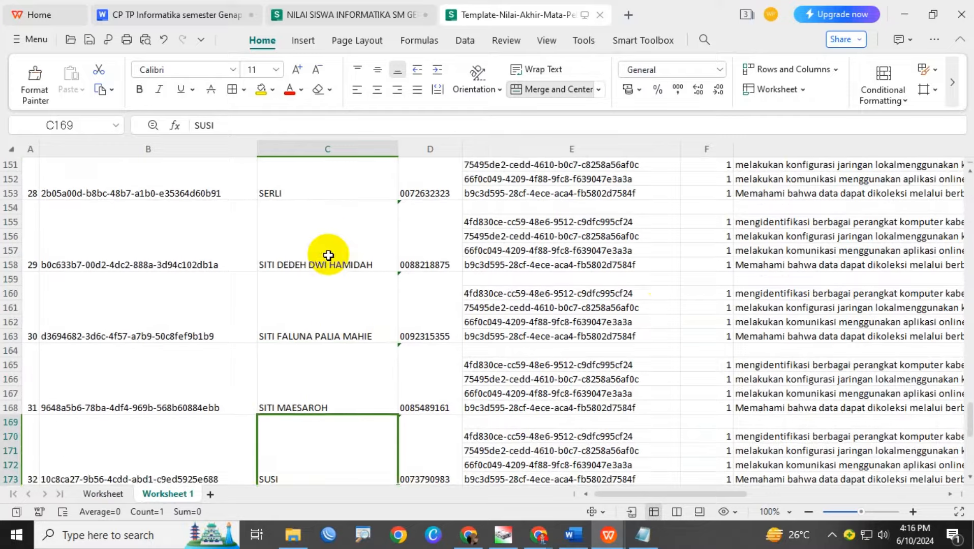
click(709, 236)
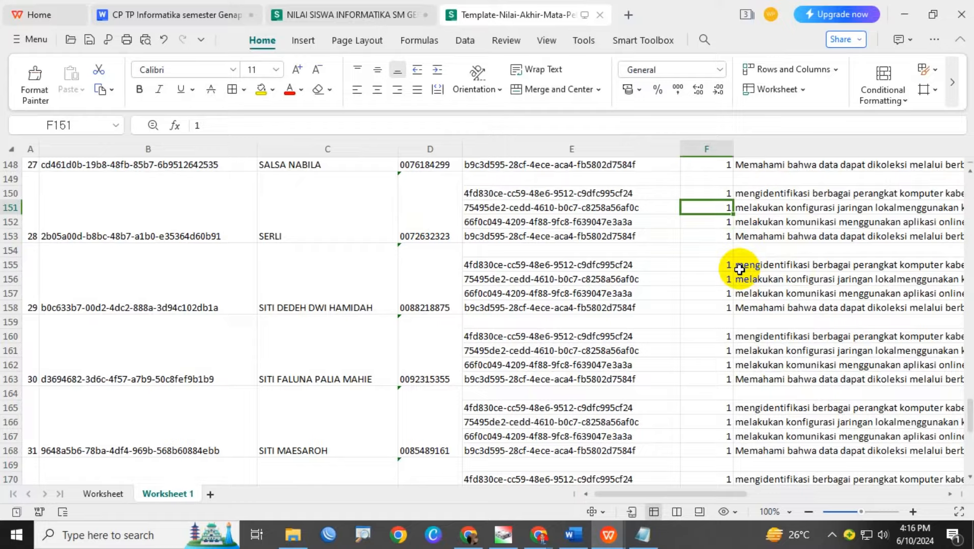
key(Right)
key(Right)
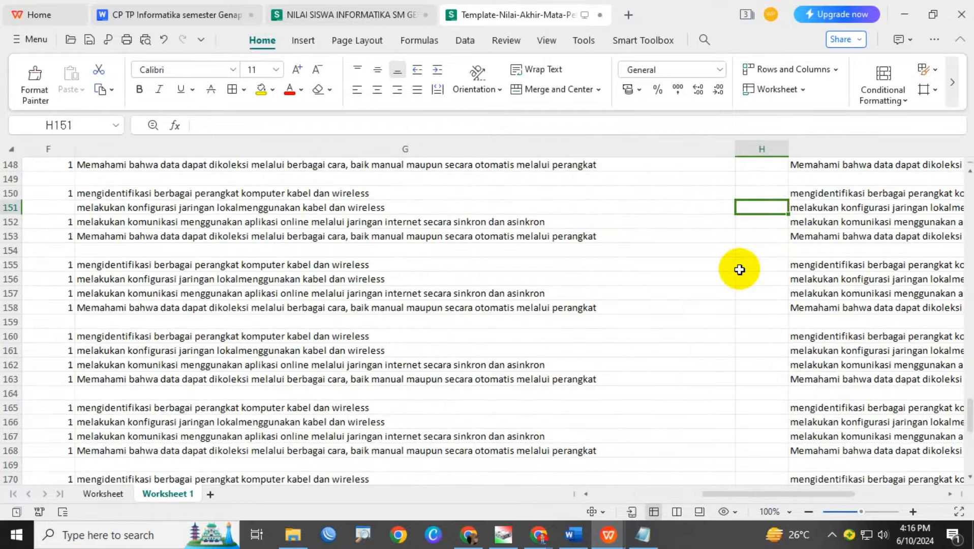
text(1)
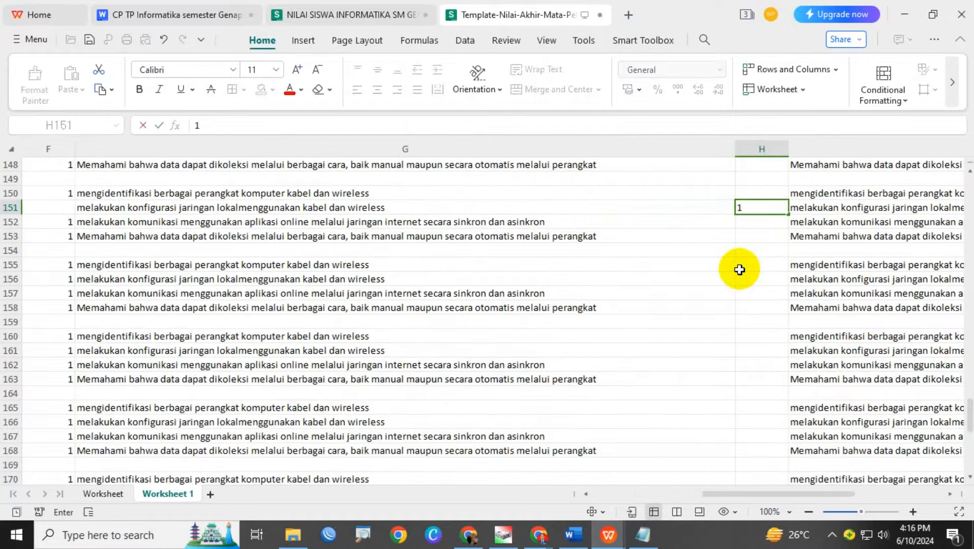
click(739, 270)
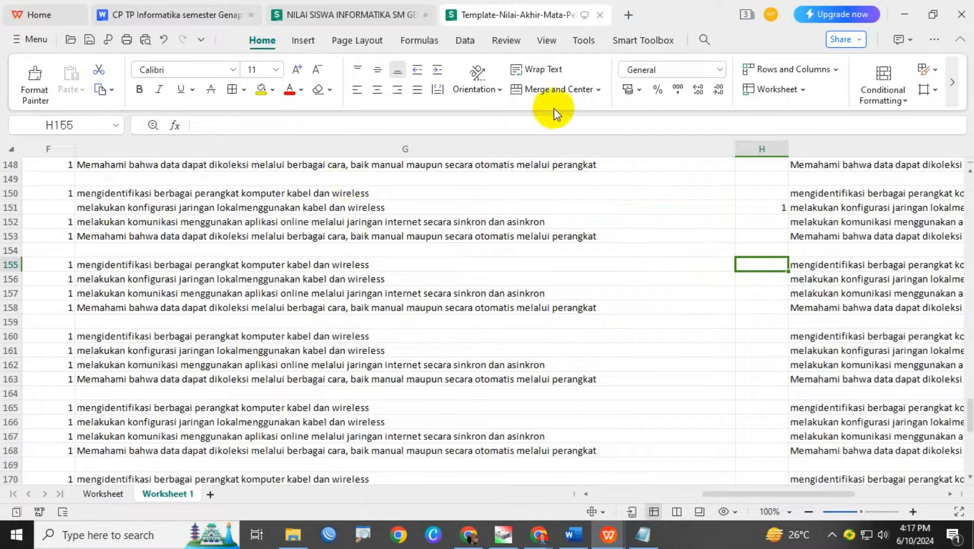
Close the template, switch to e-Rapor SMK in Chrome, and upload Template-Nilai-Akhir-Mata-Pelajaran-Informatika-Kelas-X-AK-1 from Downloads.
key(ctrl+w)
key(alt+Tab)
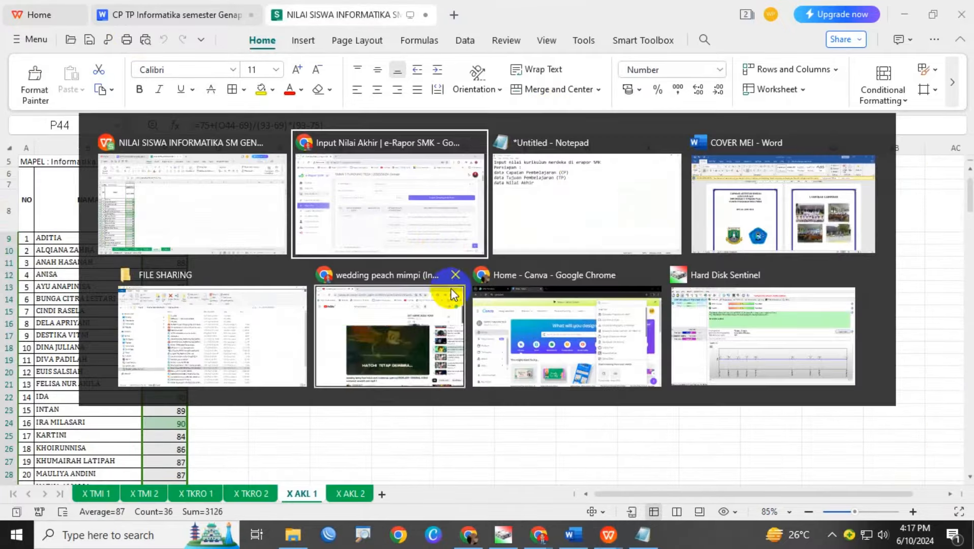
click(428, 234)
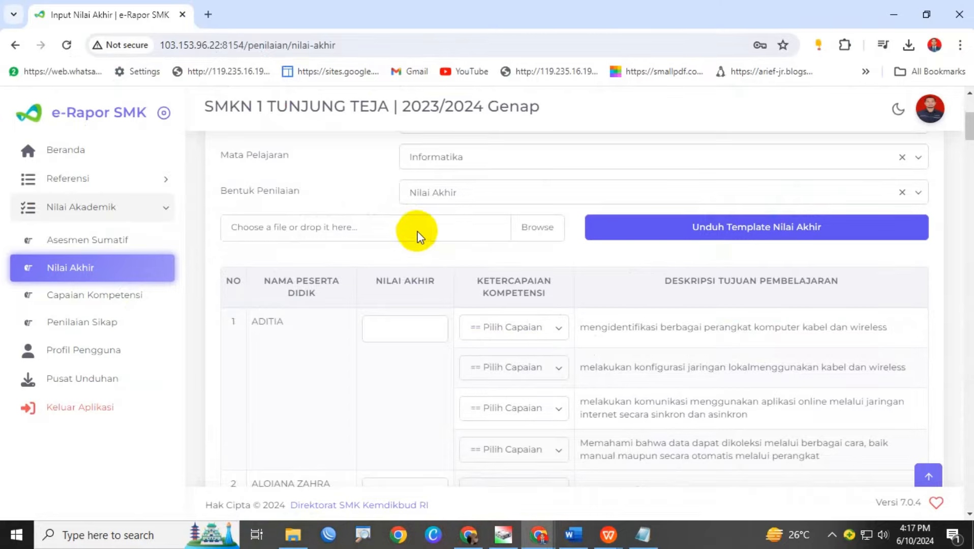
click(534, 231)
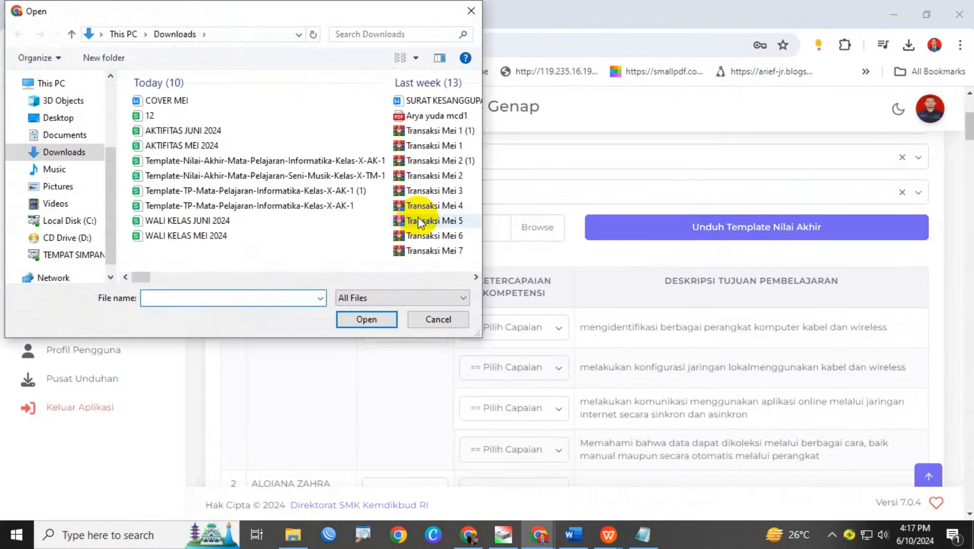
double_click(342, 161)
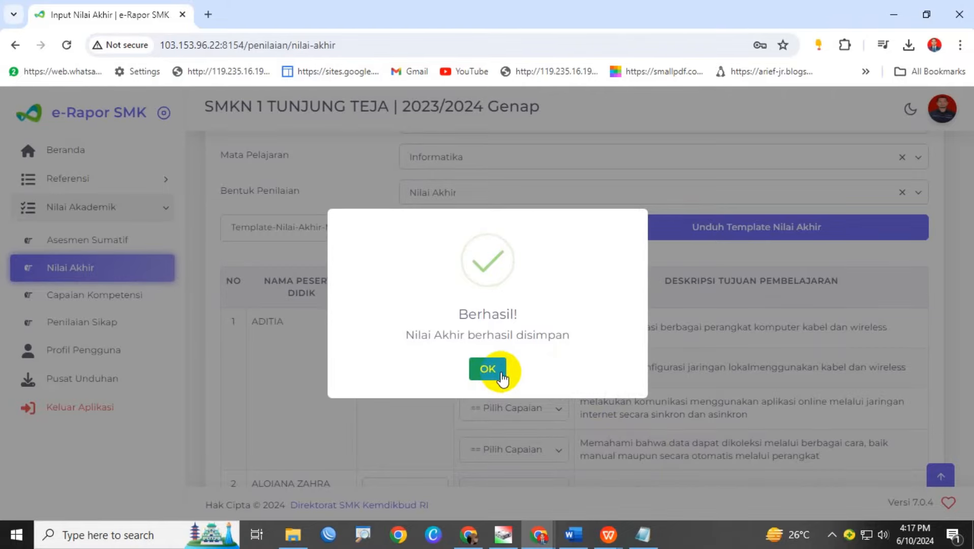
click(487, 370)
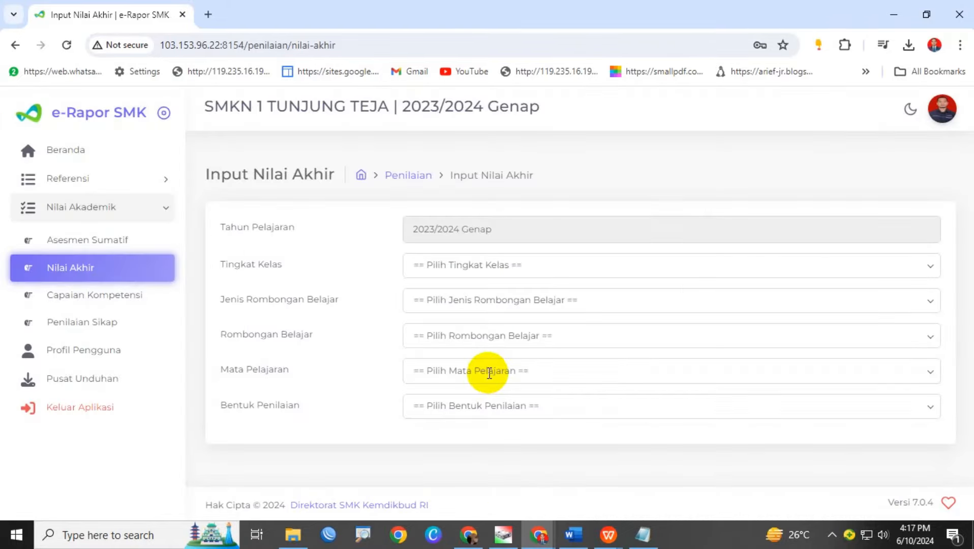
Reopen the final grade list for Kelas 10, Reguler, X AK 1, Informatika, with Nilai Akhir as the assessment form.
click(478, 261)
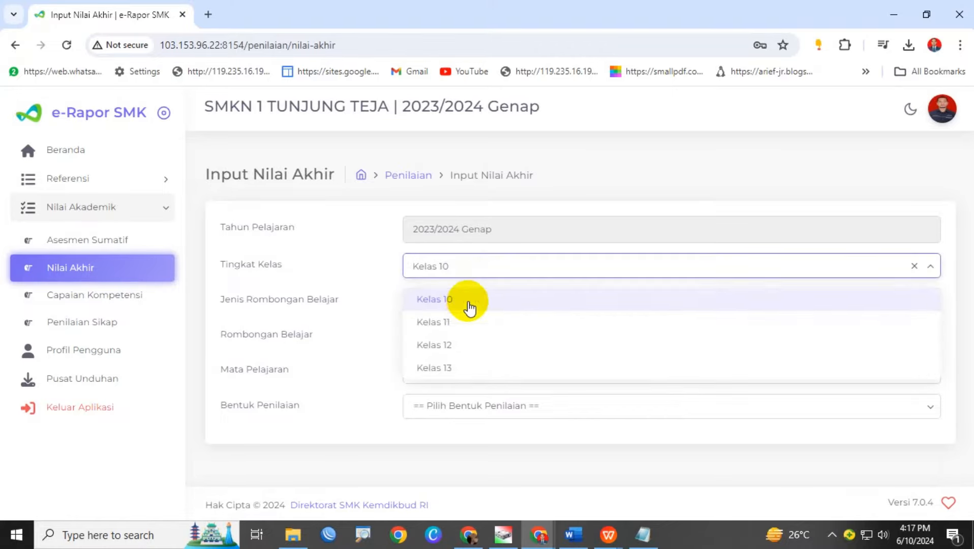
click(470, 308)
click(464, 302)
click(461, 336)
click(460, 330)
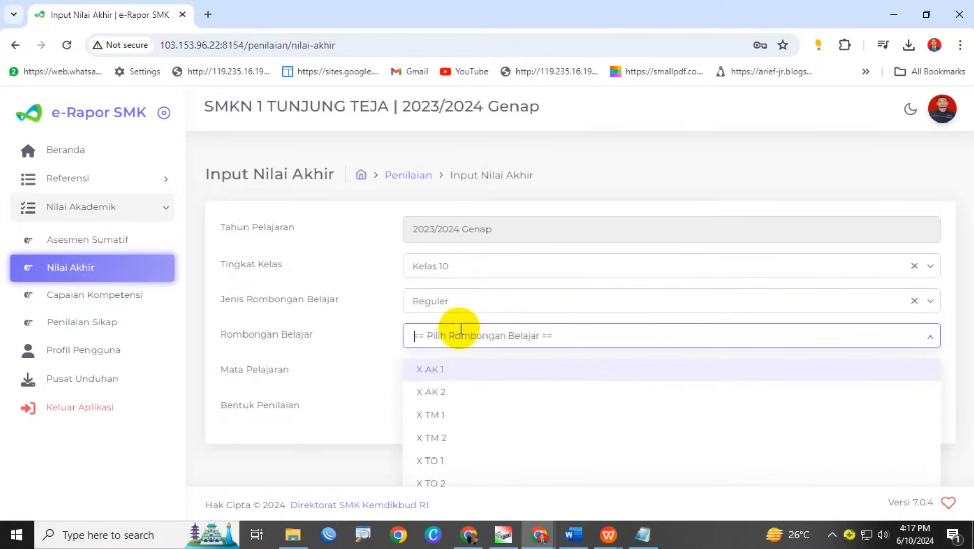
click(462, 370)
click(460, 373)
click(454, 407)
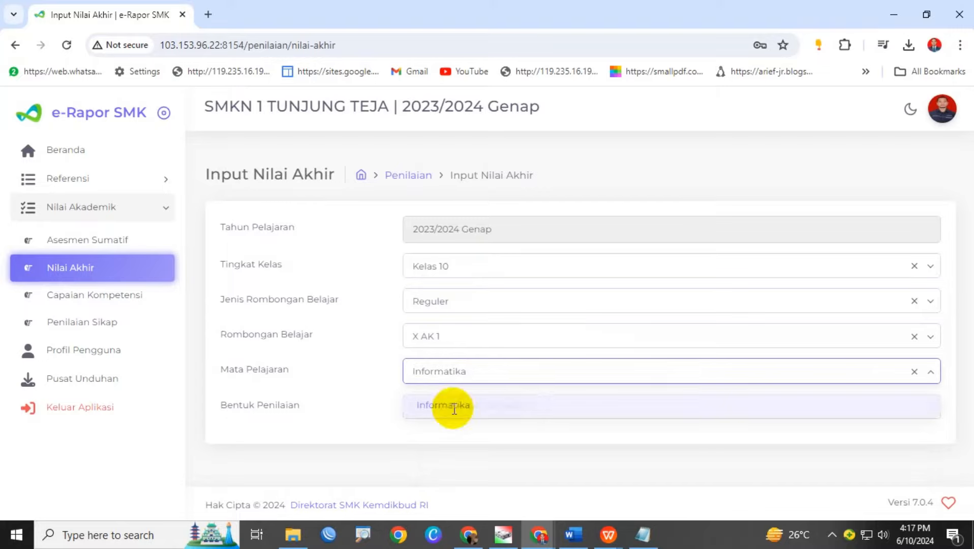
click(447, 407)
click(446, 440)
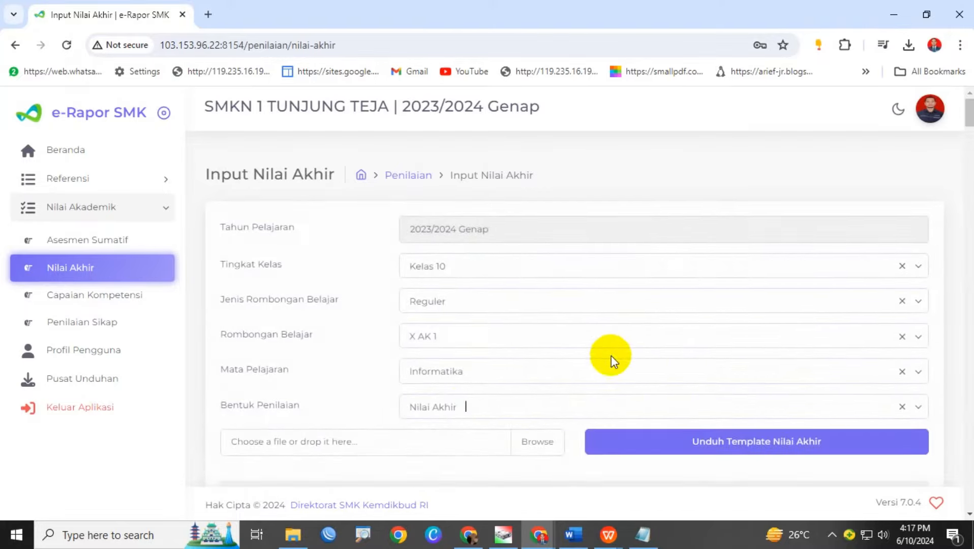
Check each student's uploaded final grade and competency status, including student 28's local network configuration entry.
scroll(641, 359, down, 4)
scroll(476, 355, down, 3)
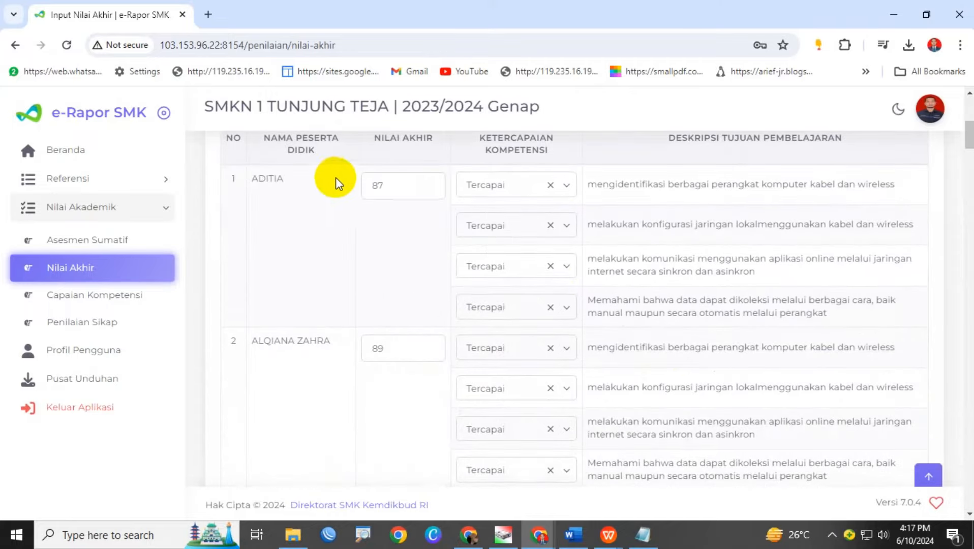
scroll(389, 362, down, 20)
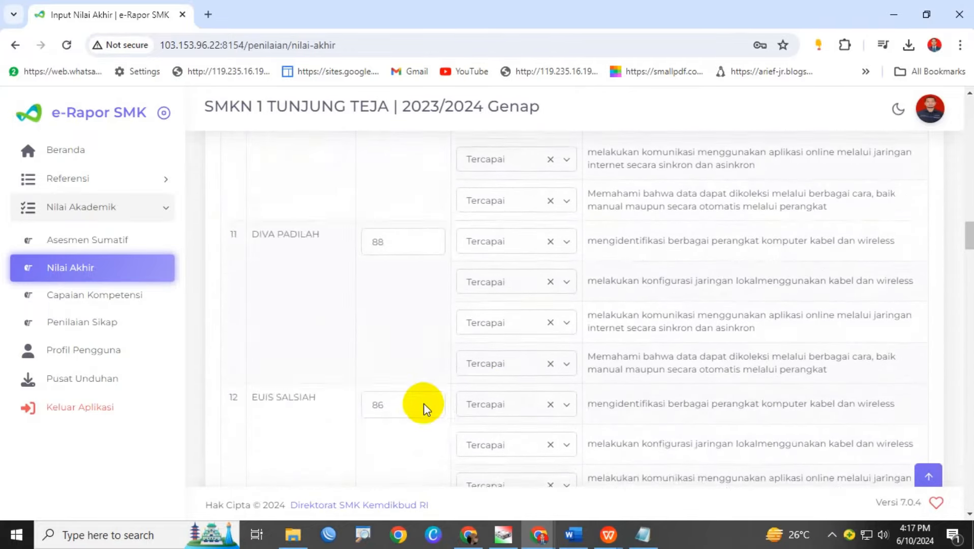
scroll(481, 400, down, 12)
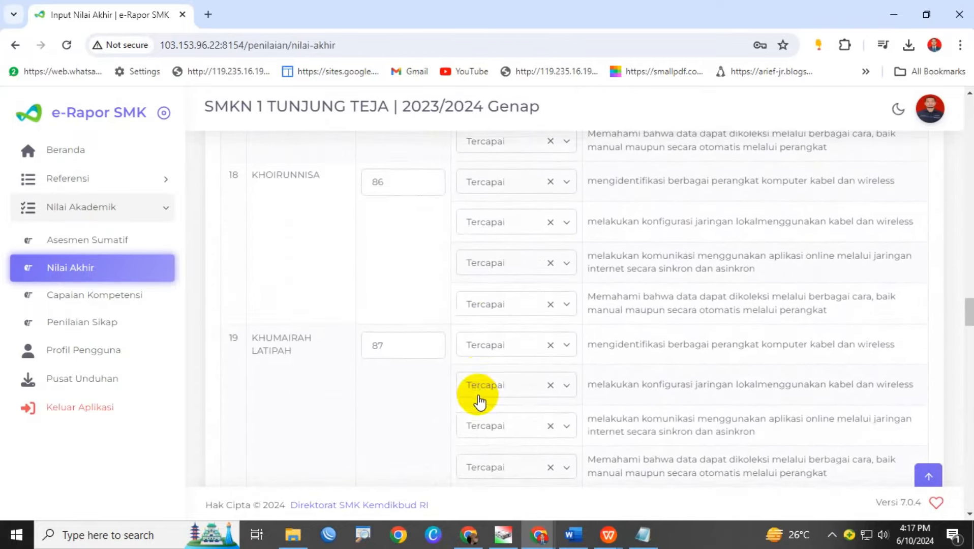
scroll(478, 401, down, 17)
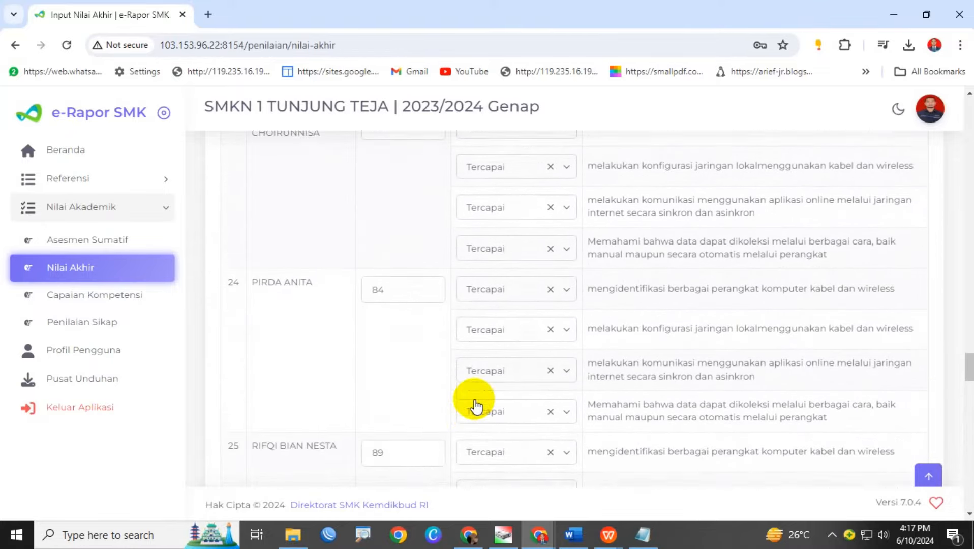
scroll(475, 405, down, 9)
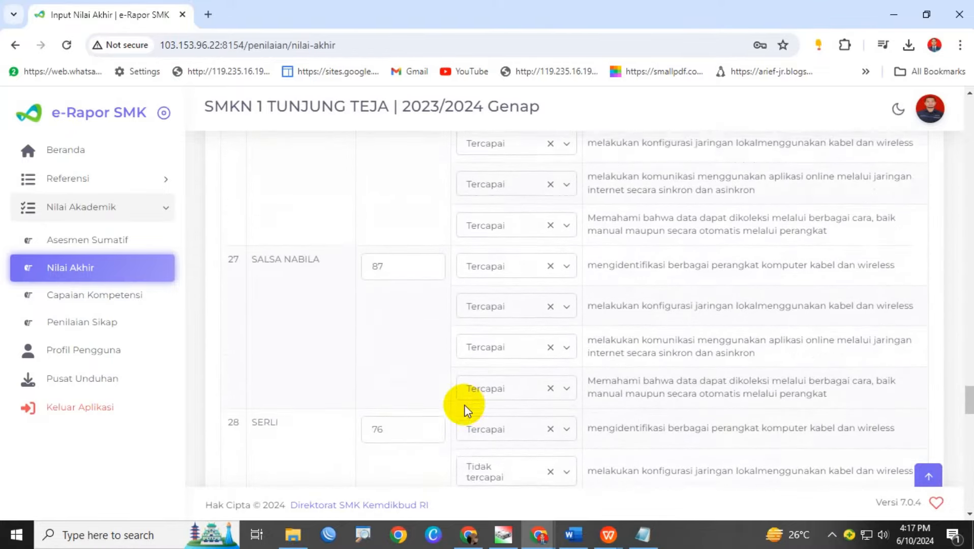
scroll(464, 405, down, 3)
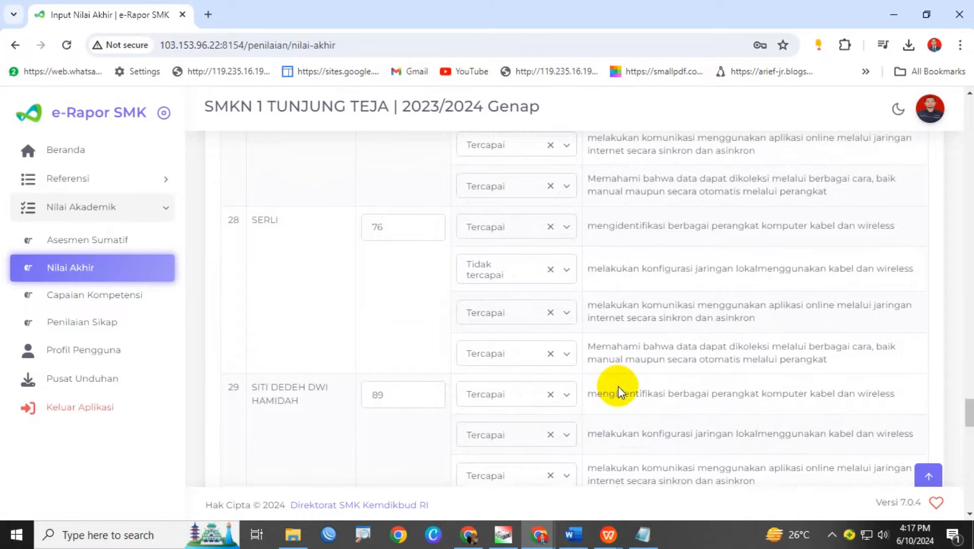
scroll(617, 387, down, 17)
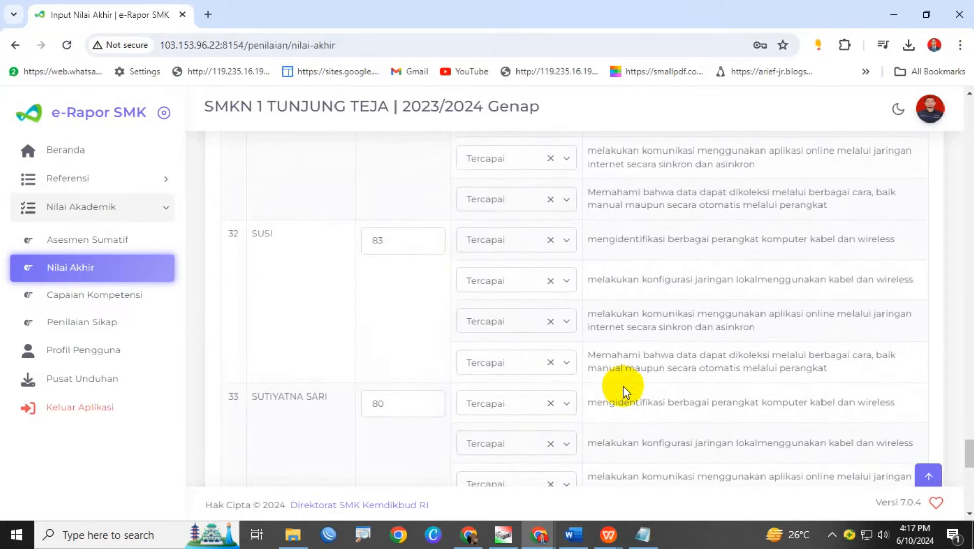
Save the final grades for X AK 1 after the last student's entries and acknowledge the confirmation.
scroll(624, 389, down, 12)
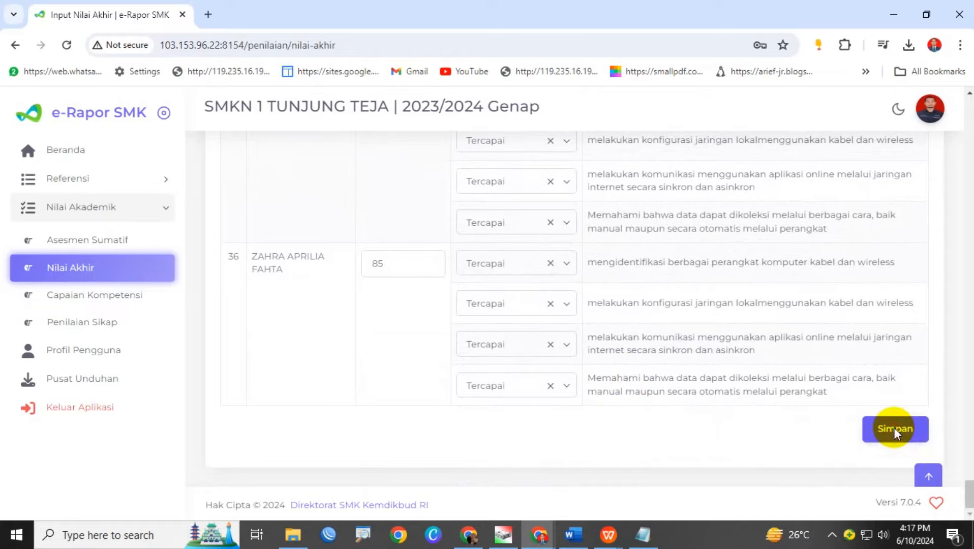
click(894, 430)
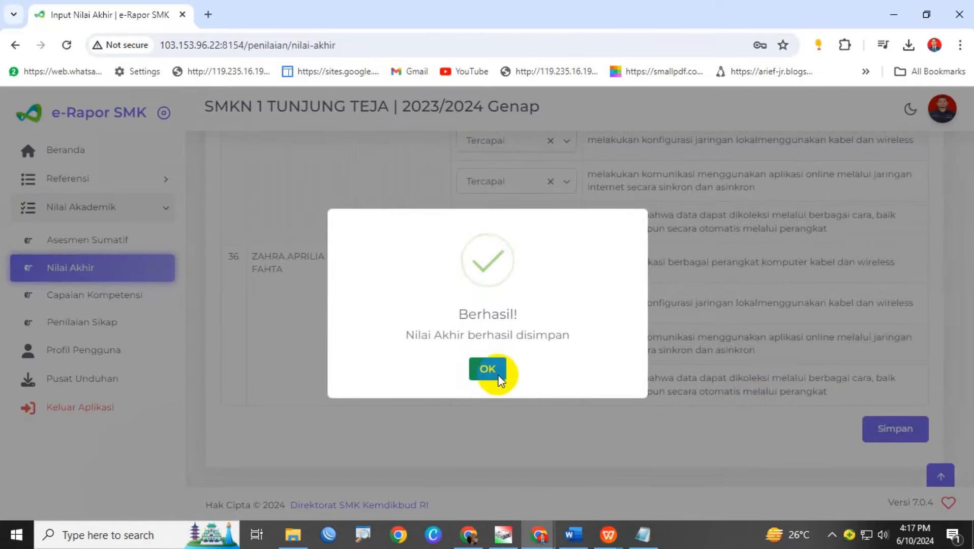
click(499, 377)
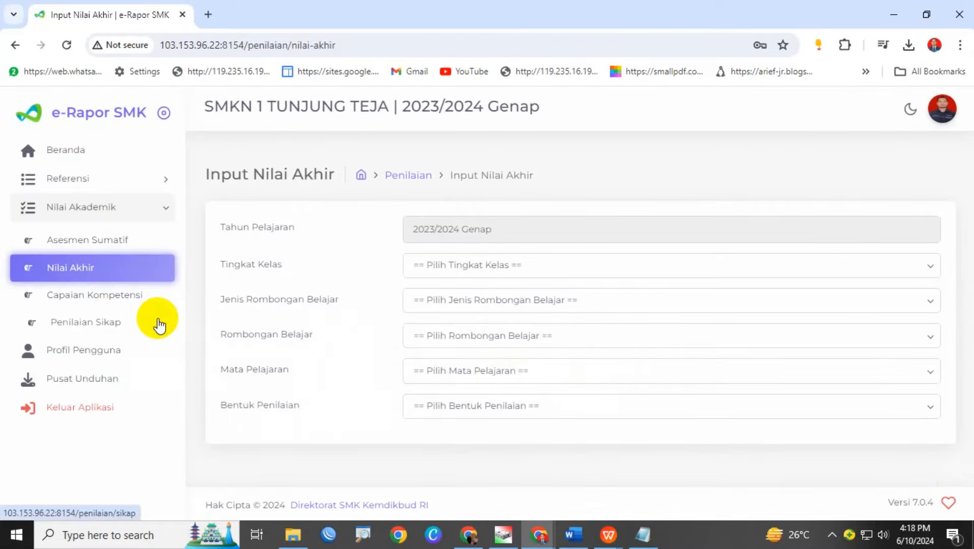
Open the Capaian Kompetensi list for Kelas 10, Reguler, X AK 1, with Informatika as the subject.
click(124, 308)
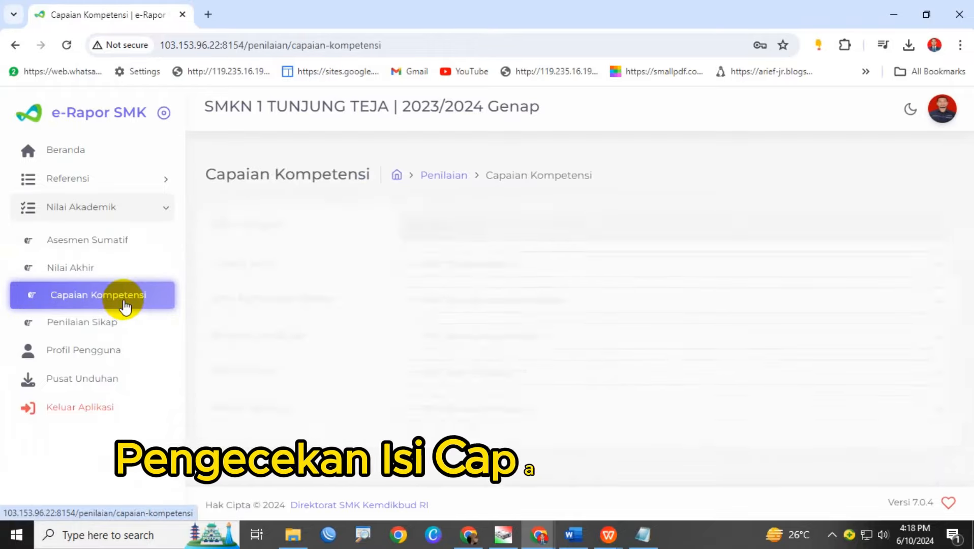
click(446, 275)
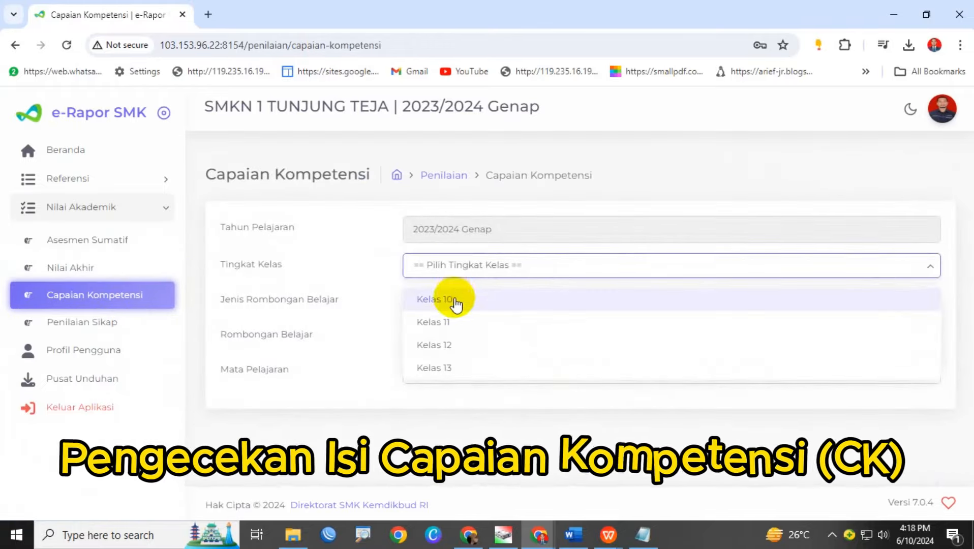
click(455, 301)
click(468, 303)
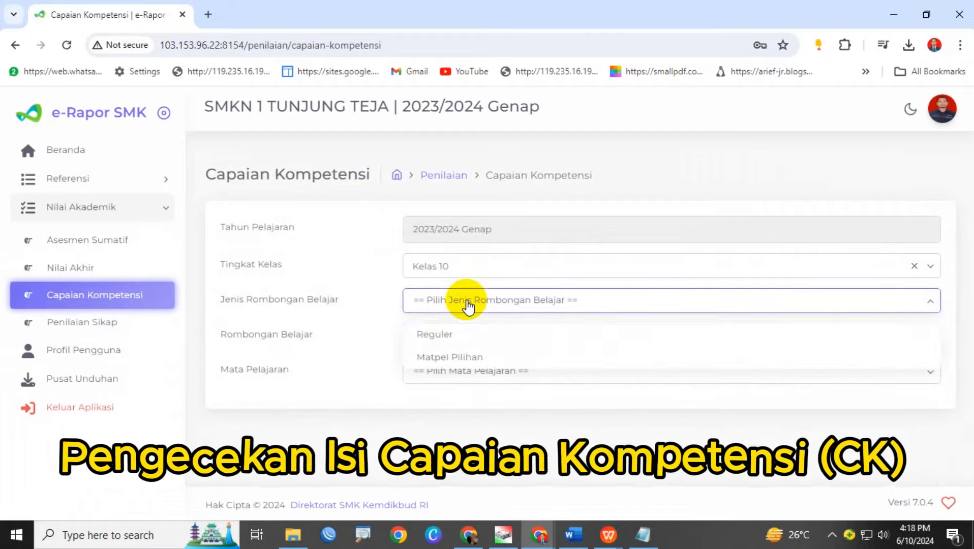
click(463, 338)
click(457, 335)
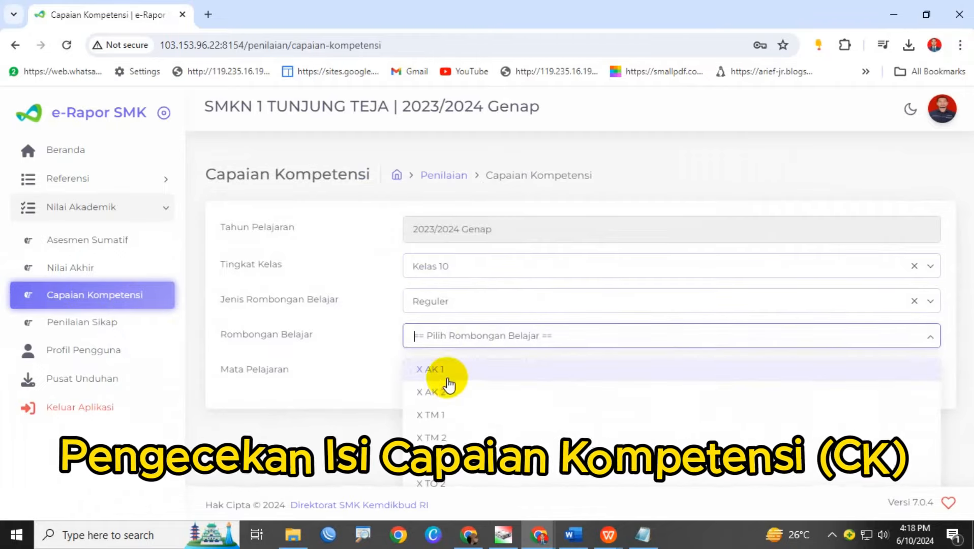
click(450, 376)
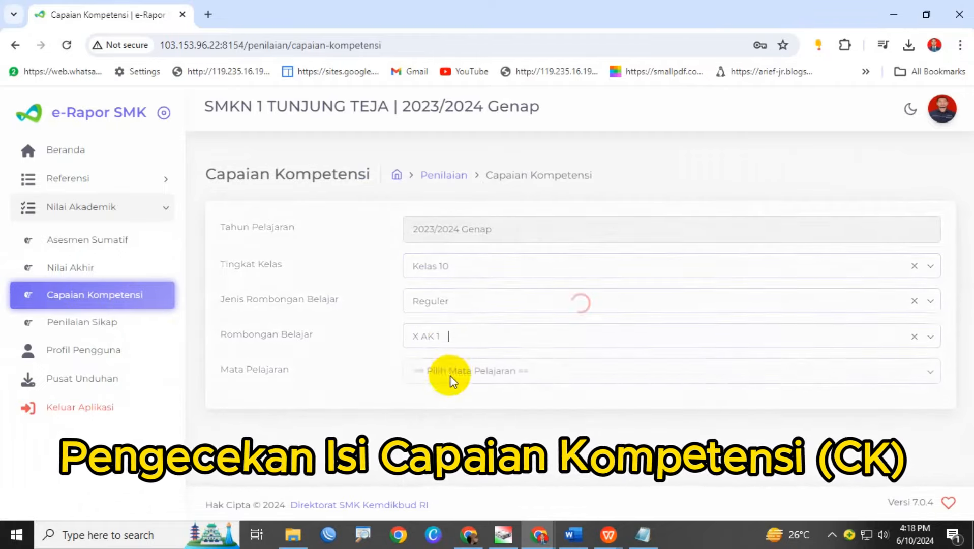
click(455, 371)
click(451, 400)
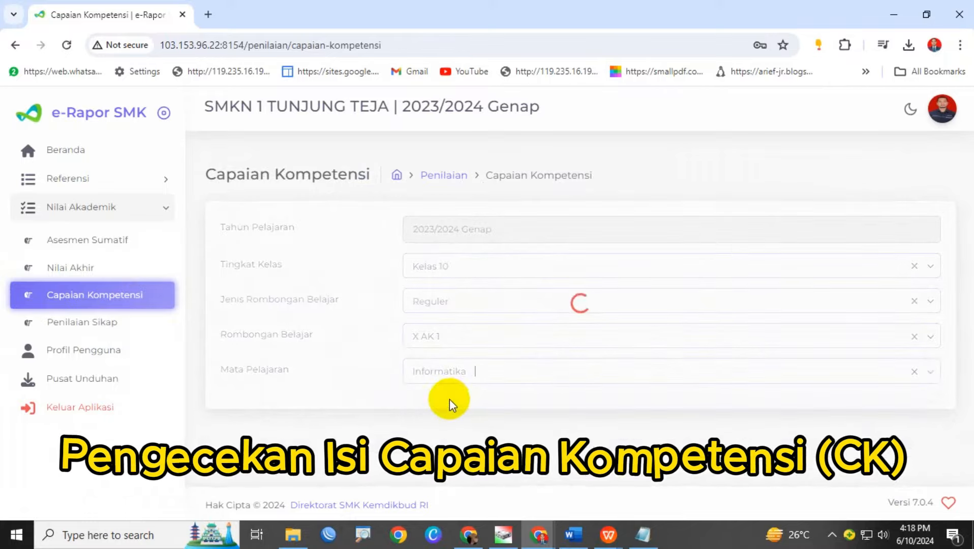
Check every student's achieved-competency and needs-improvement descriptions, including the entry for student 28.
scroll(499, 391, down, 2)
scroll(529, 422, down, 3)
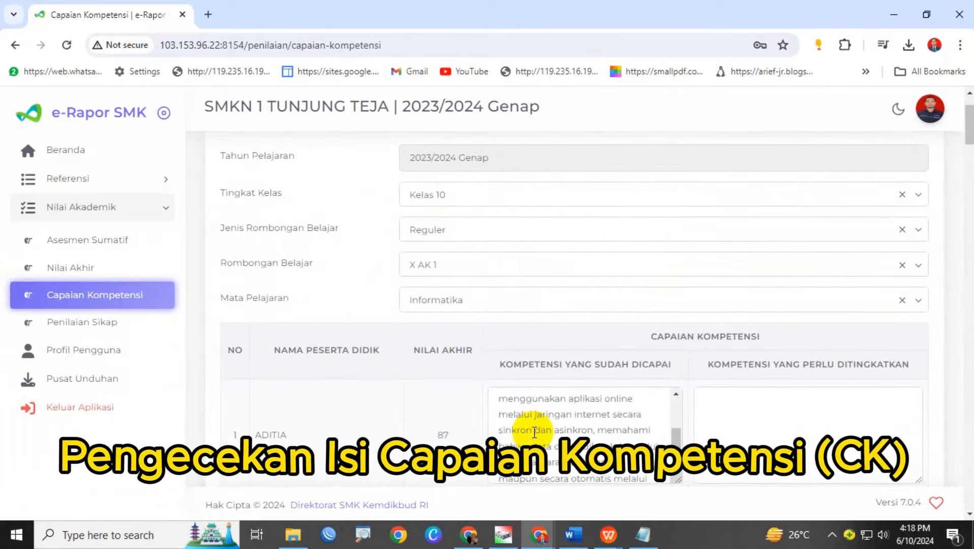
scroll(772, 426, down, 9)
scroll(773, 423, down, 20)
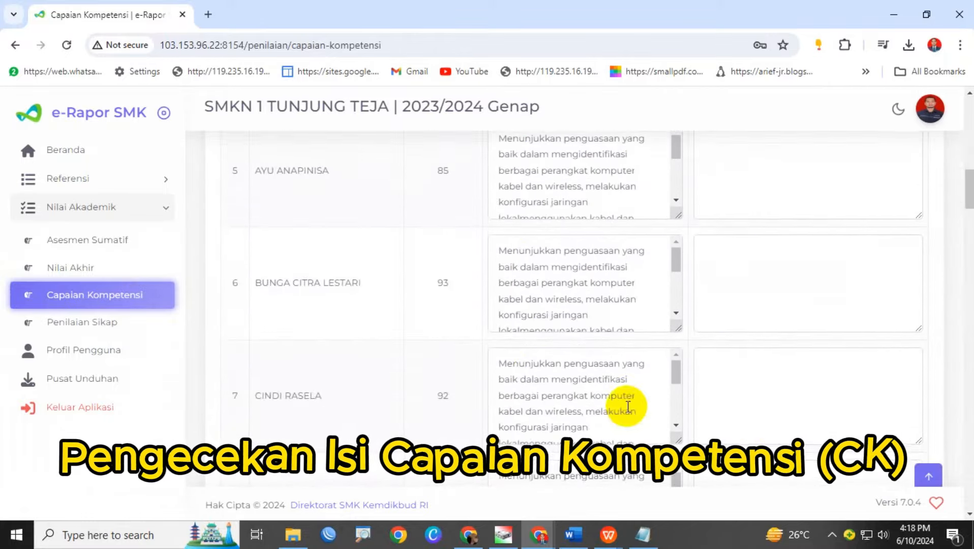
scroll(726, 410, down, 20)
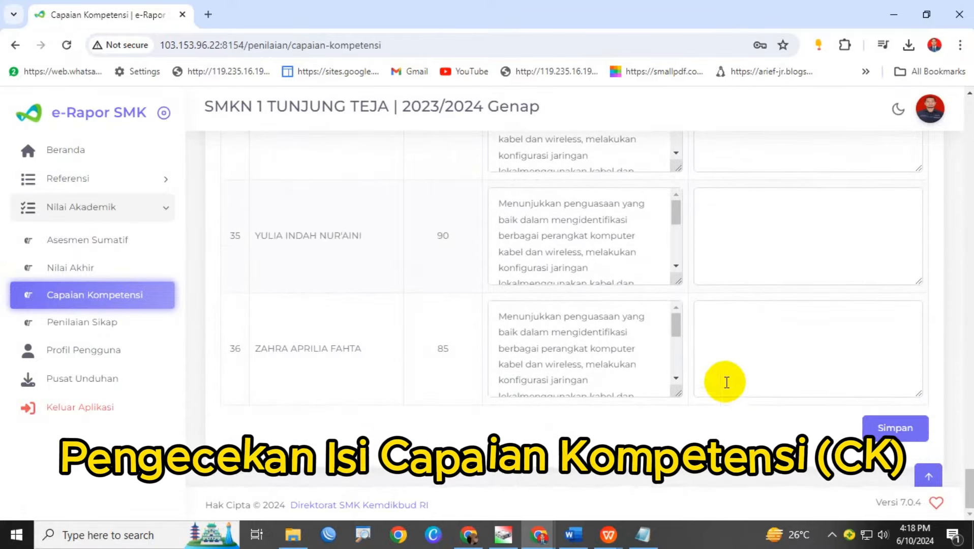
scroll(712, 361, up, 6)
scroll(689, 349, up, 7)
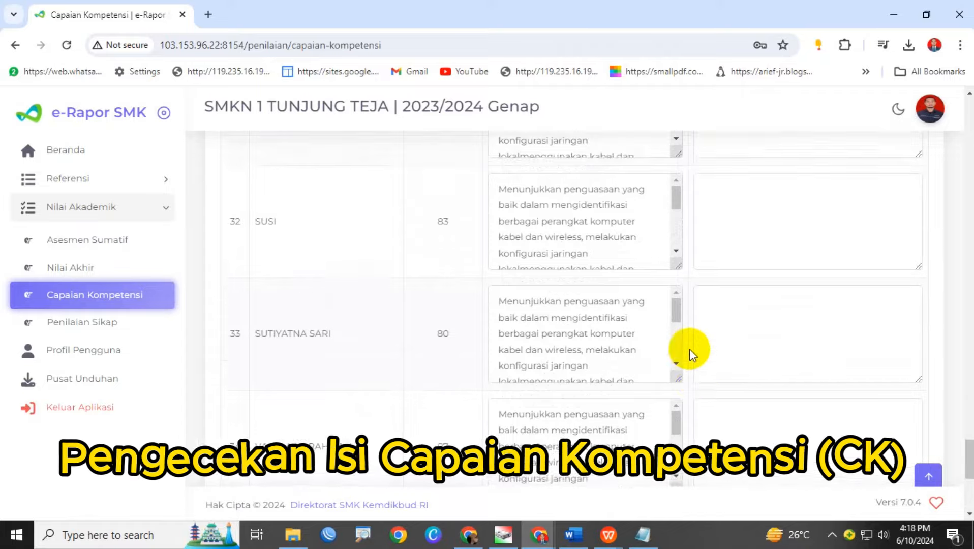
scroll(689, 349, up, 3)
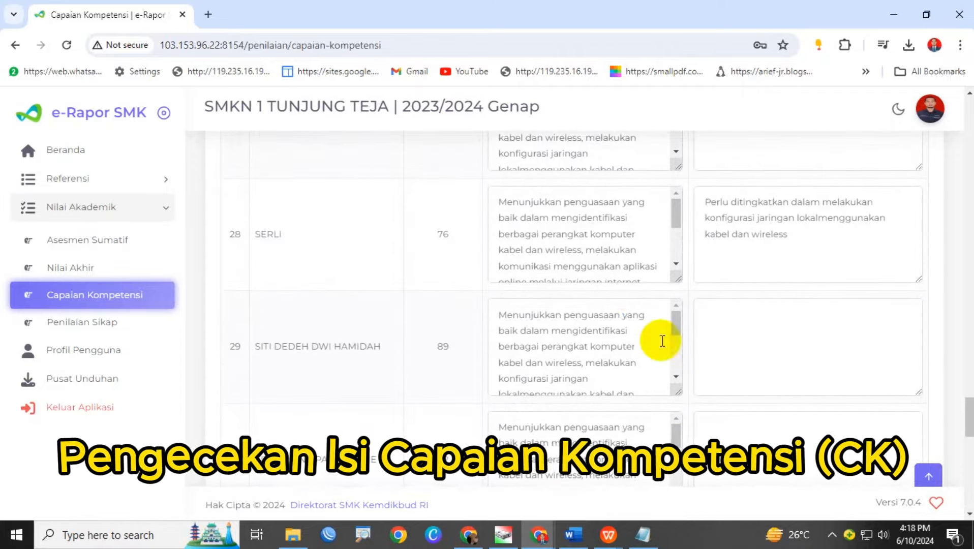
Save the competency descriptions for X AK 1 below the last student's entry and acknowledge the confirmation.
scroll(662, 341, down, 3)
scroll(776, 386, down, 13)
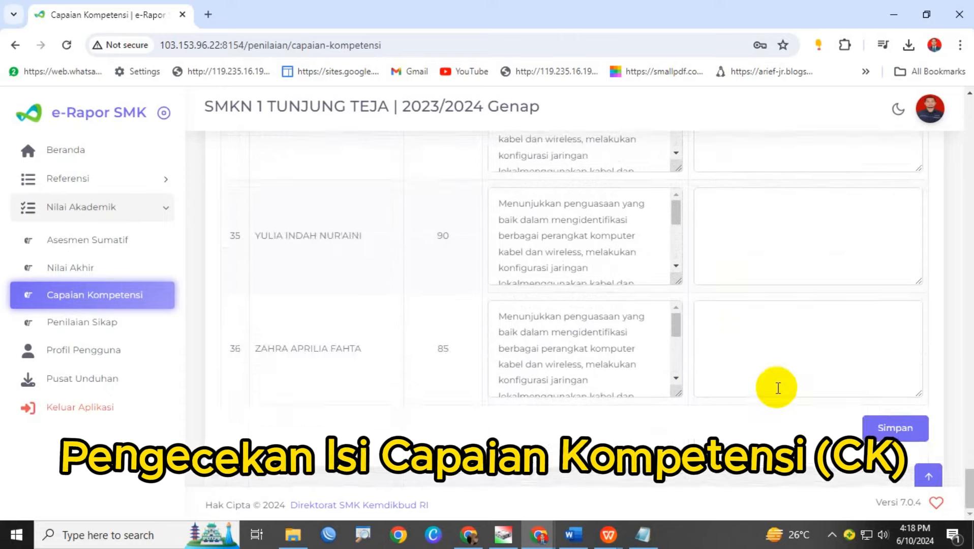
click(889, 425)
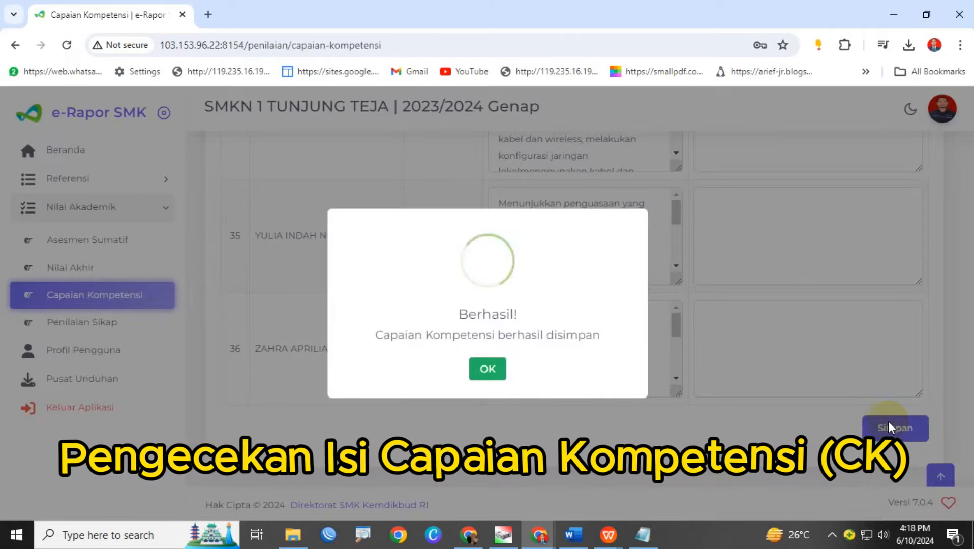
click(503, 370)
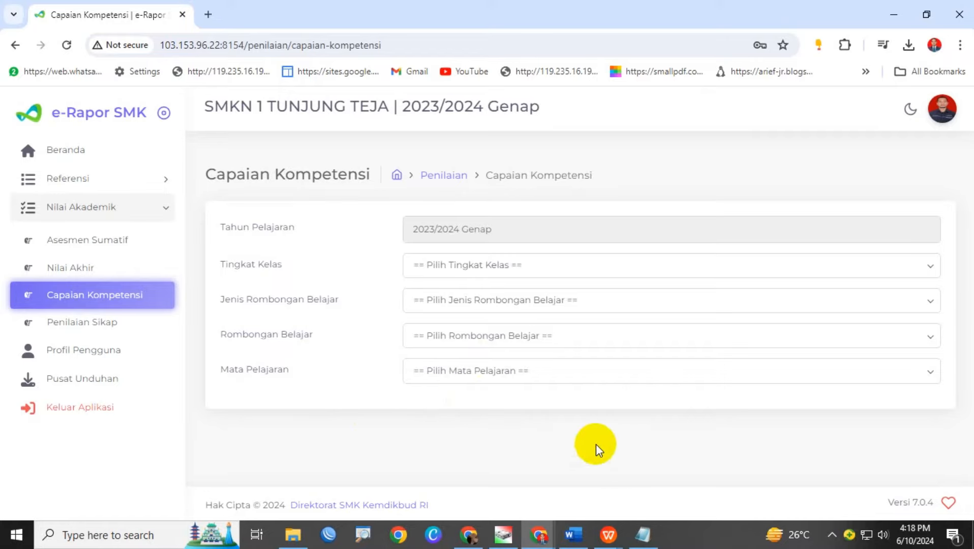
click(834, 536)
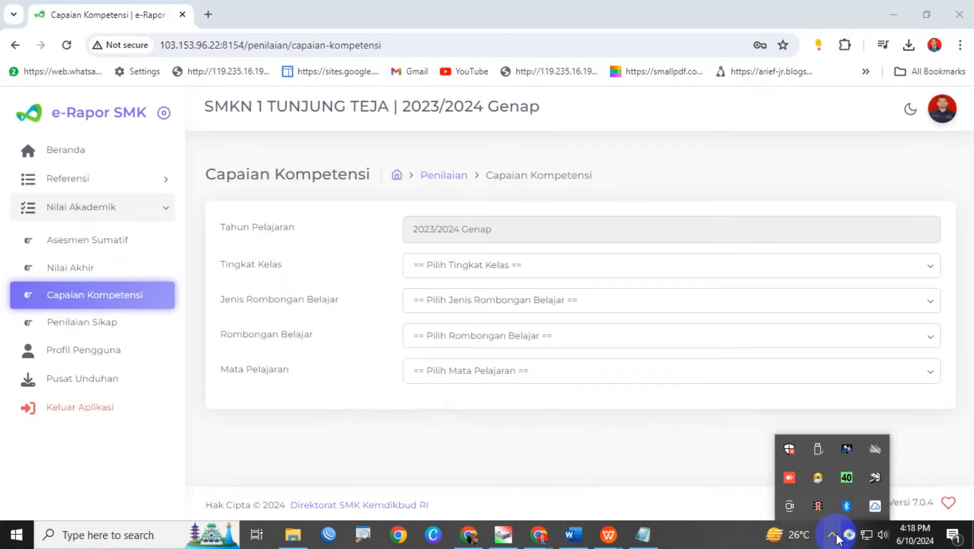
click(820, 506)
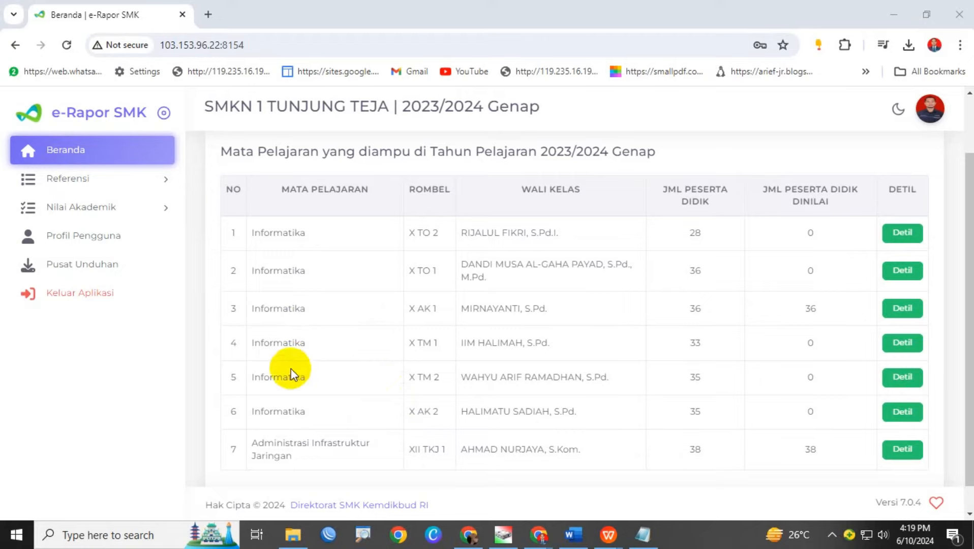
drag(385, 316, 449, 312)
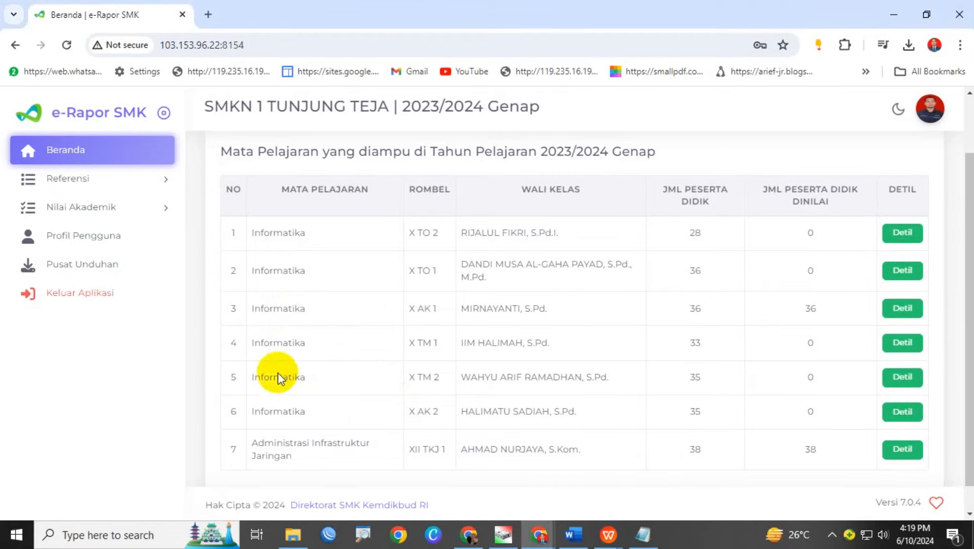
drag(268, 237, 381, 405)
click(365, 403)
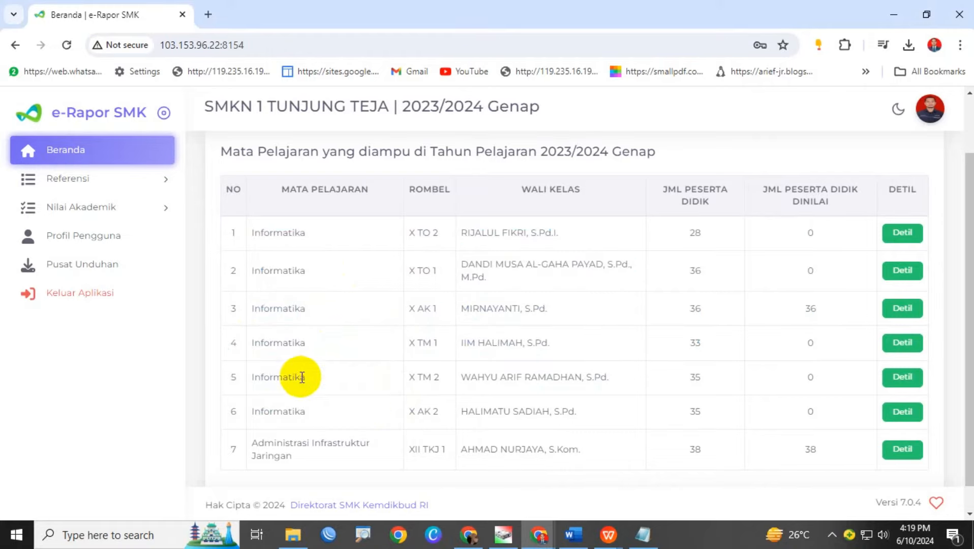
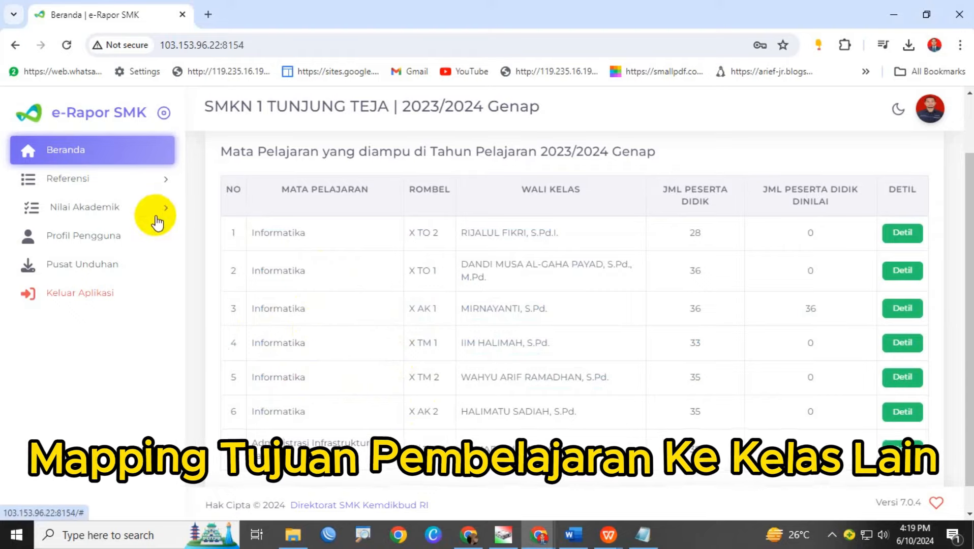
Open the Tujuan Pembelajaran reference data and filter it by Kelas 10, X AK 1 and Informatika.
click(131, 182)
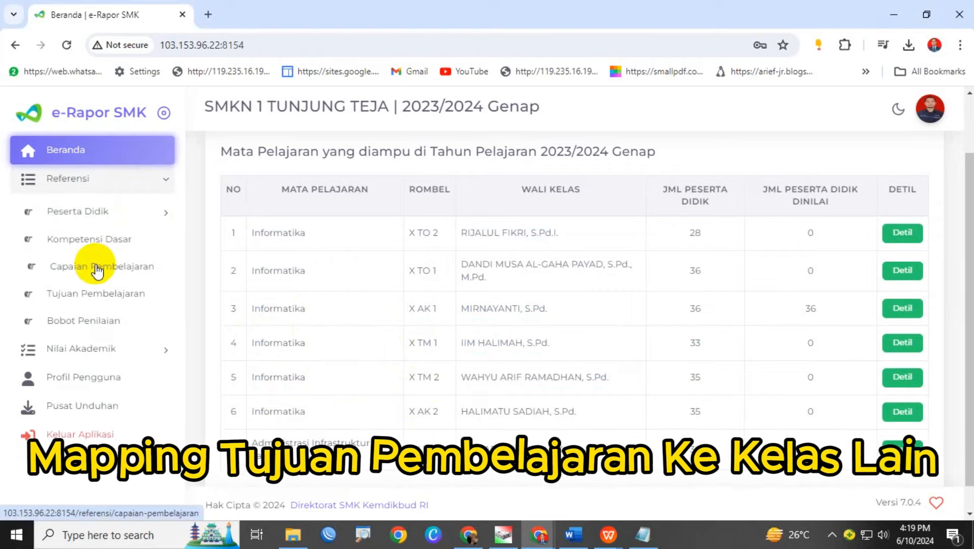
click(118, 295)
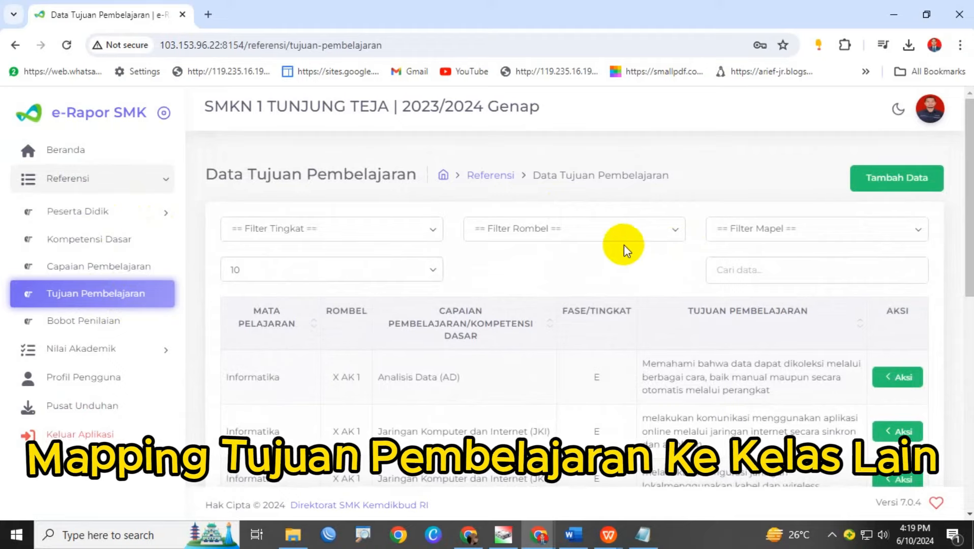
click(415, 227)
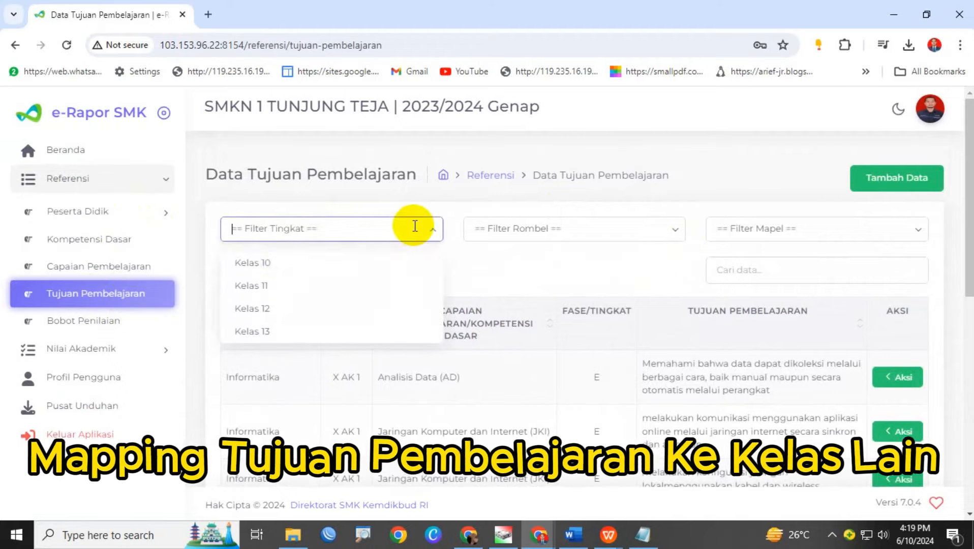
click(387, 266)
click(515, 229)
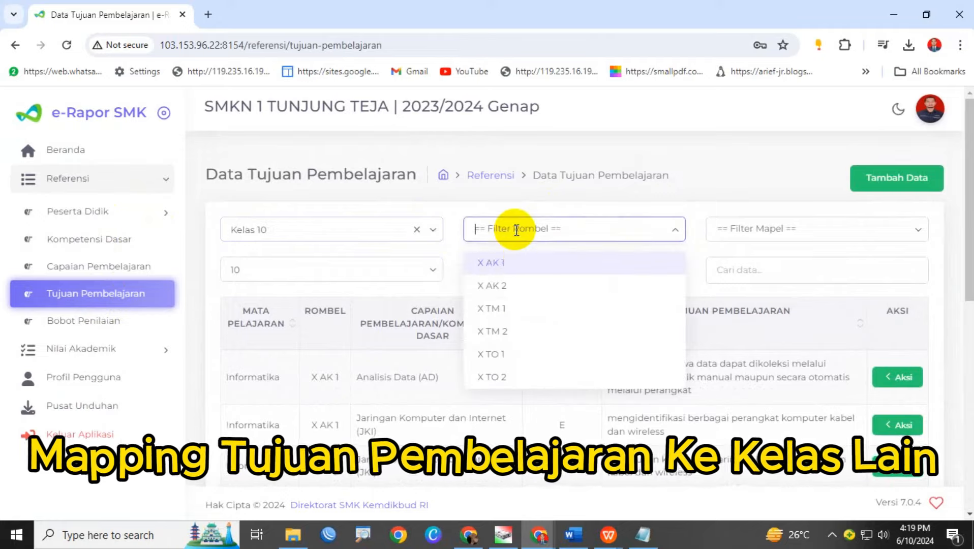
click(501, 265)
click(768, 232)
click(747, 263)
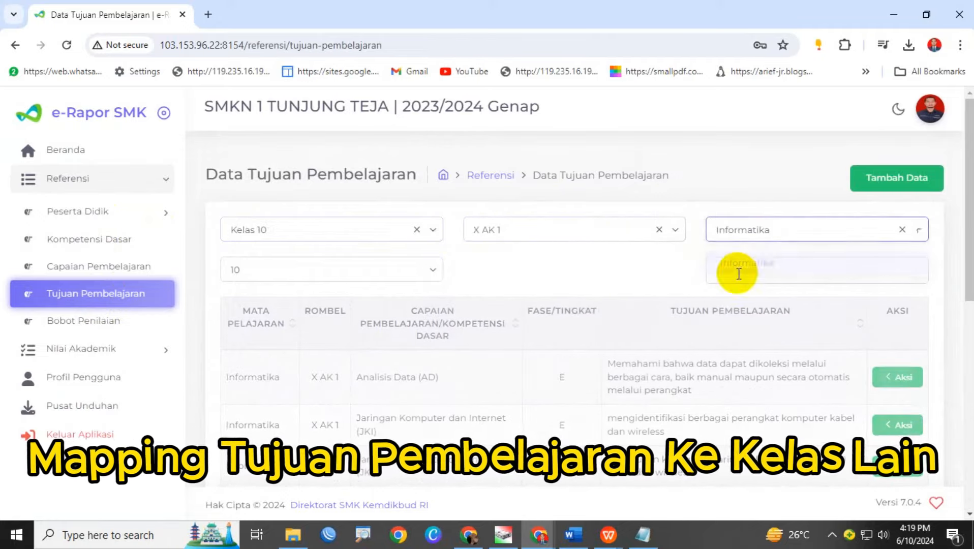
Open the class mapping for the Analisis Data (AD) learning objective of X AK 1 and choose Kelas 10 as the grade level.
scroll(458, 407, down, 3)
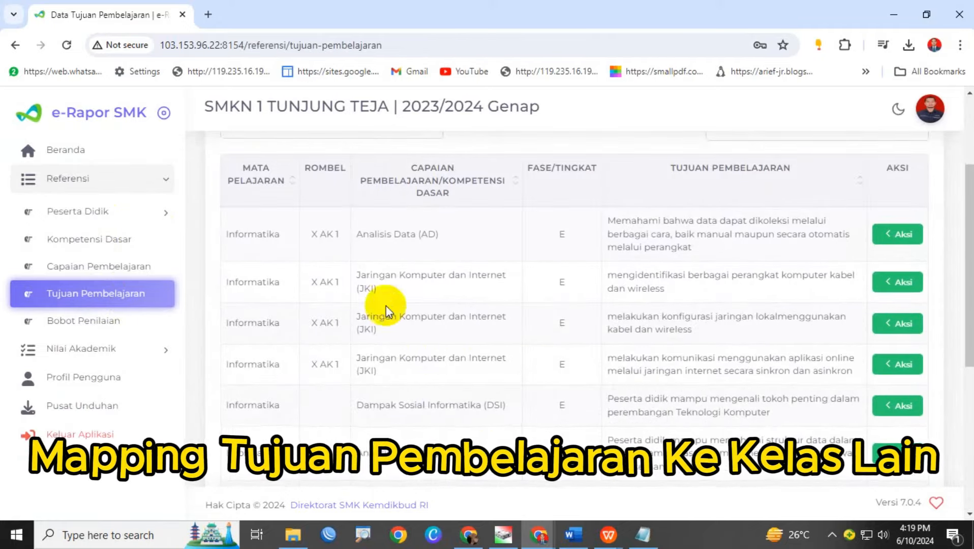
click(898, 234)
click(827, 248)
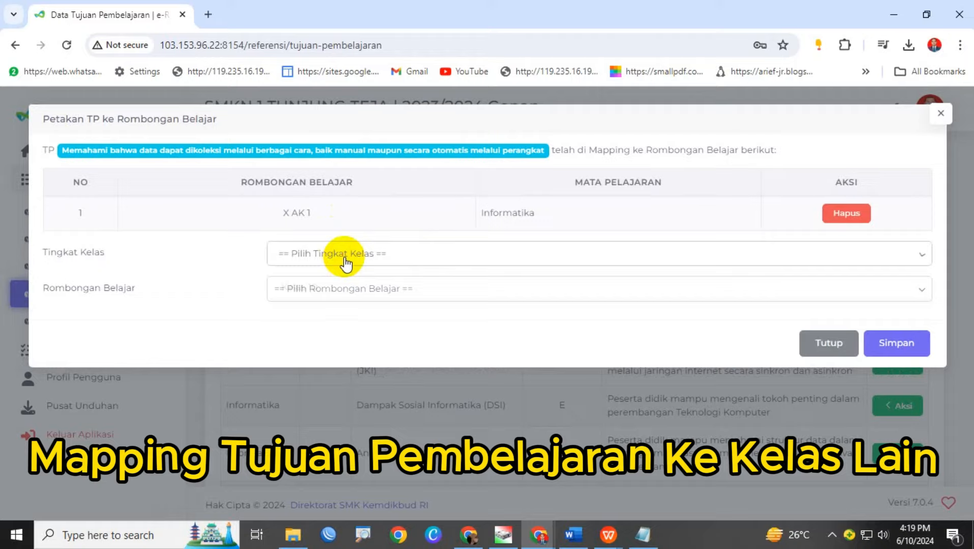
click(346, 263)
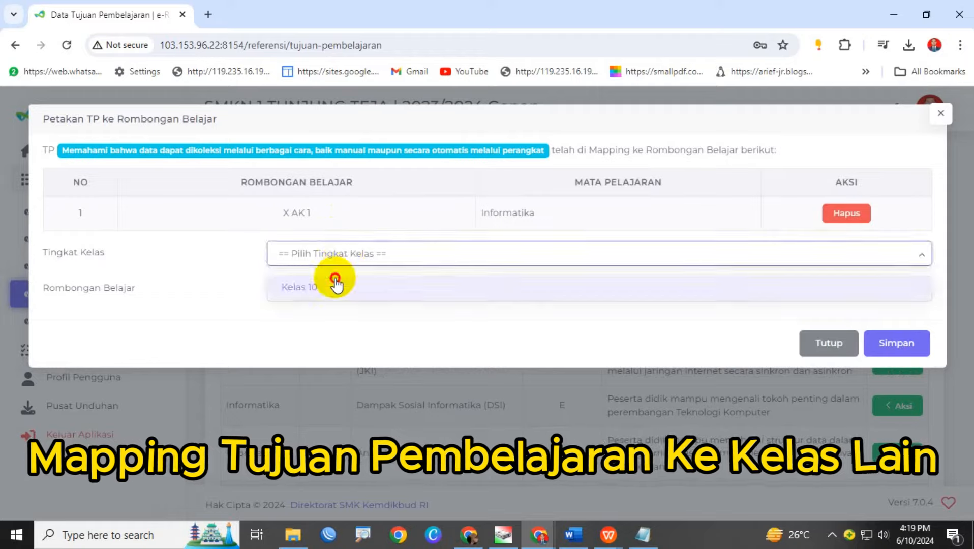
click(332, 281)
Select X AK 2, X TM 1, X TM 2, X TO 1 and X TO 2 as the classes for the data collection objective.
click(320, 289)
click(309, 351)
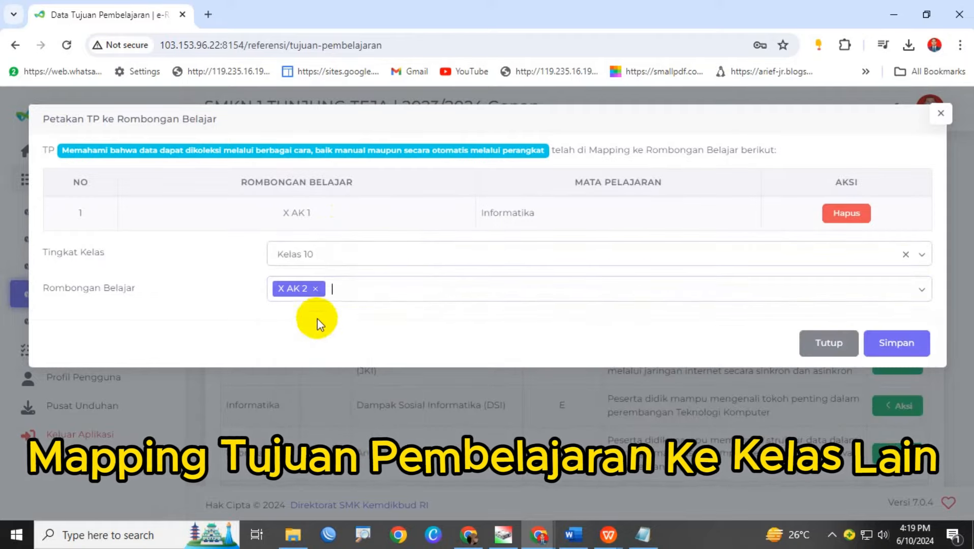
click(346, 294)
click(332, 367)
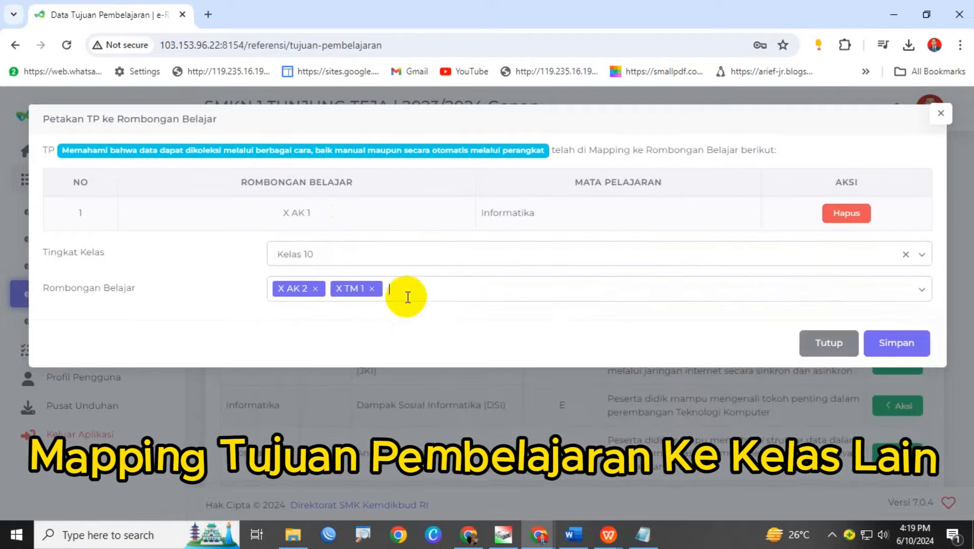
click(404, 295)
click(341, 391)
click(454, 290)
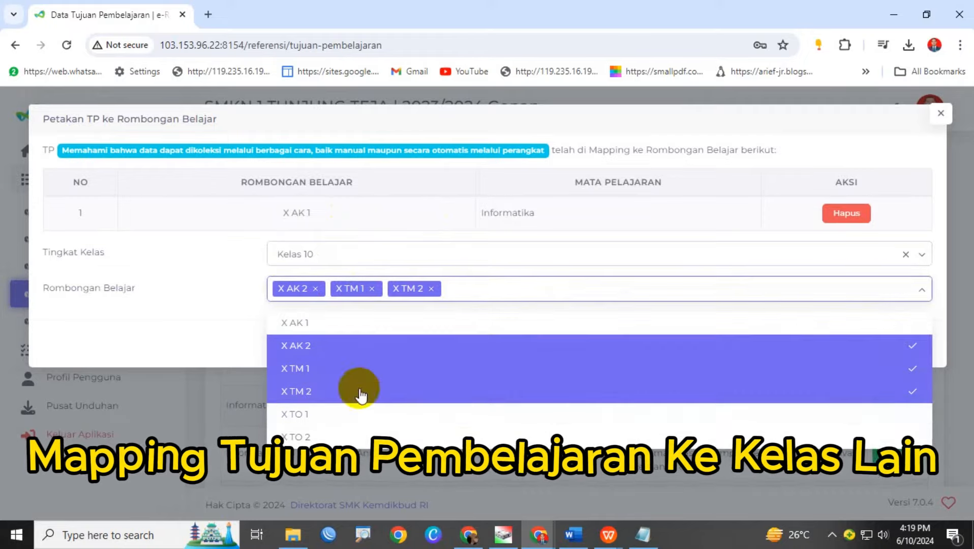
click(341, 412)
click(528, 287)
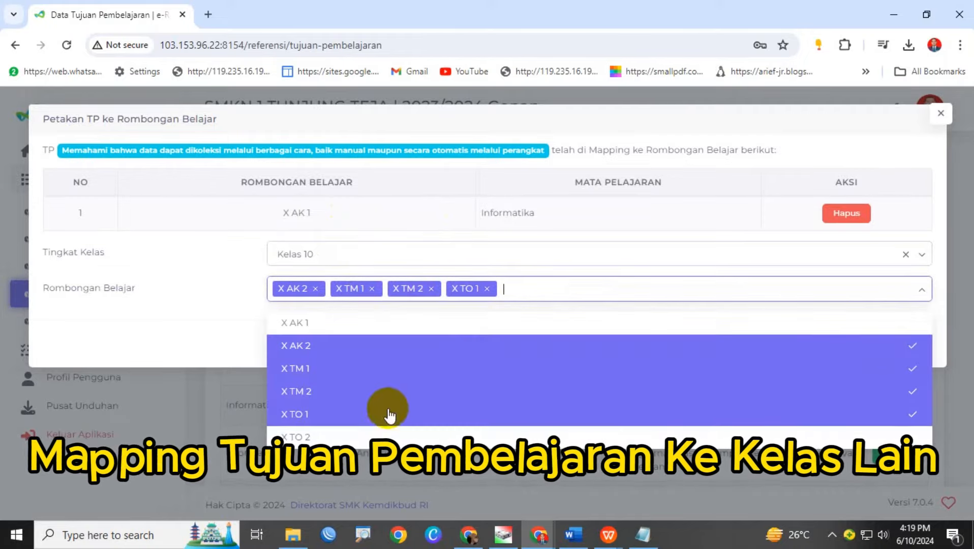
click(360, 437)
Save the class mapping for the data collection objective, acknowledge the confirmation and close the mapping dialog.
click(894, 342)
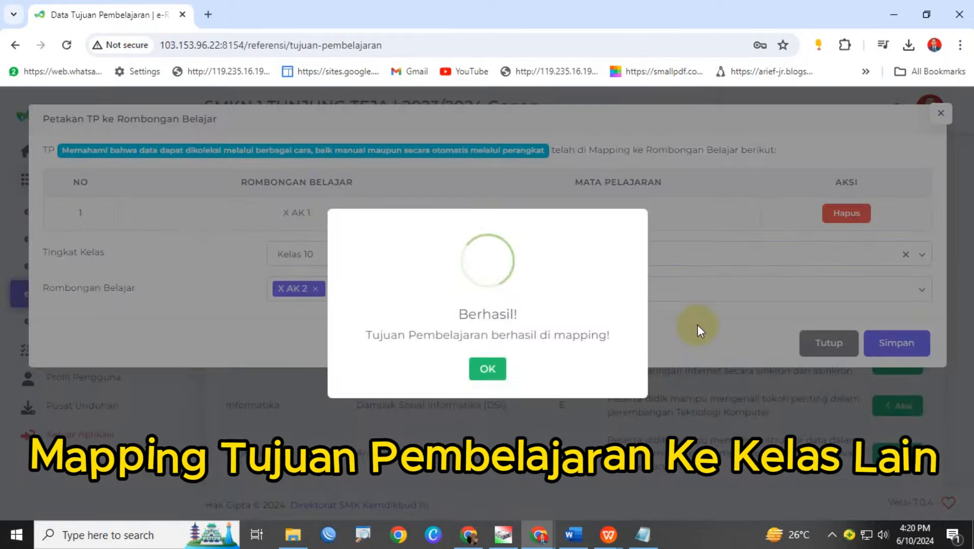
click(492, 371)
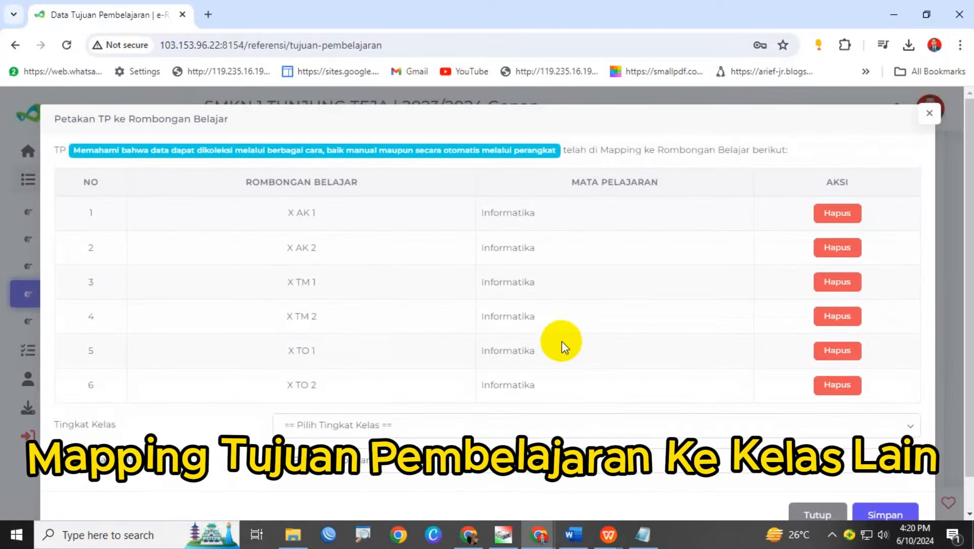
scroll(619, 399, down, 1)
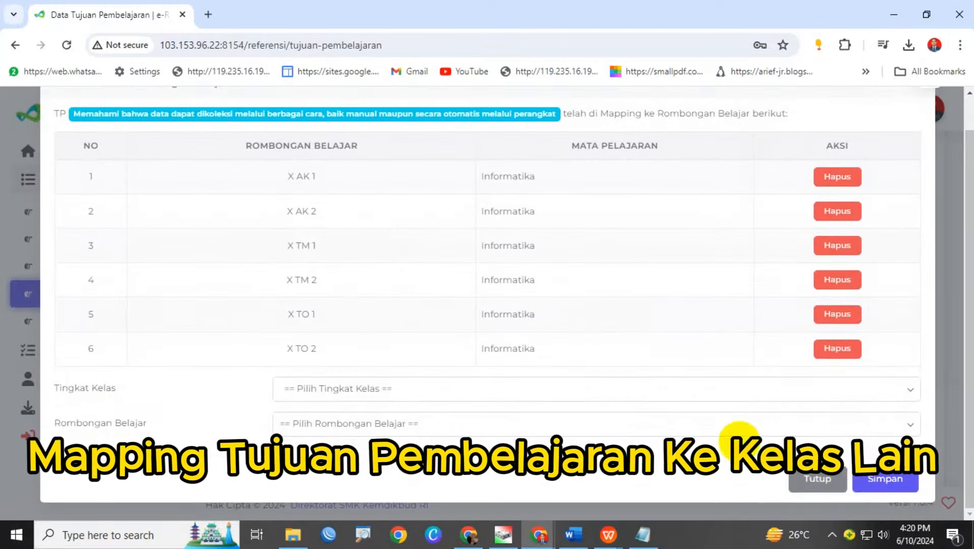
click(884, 478)
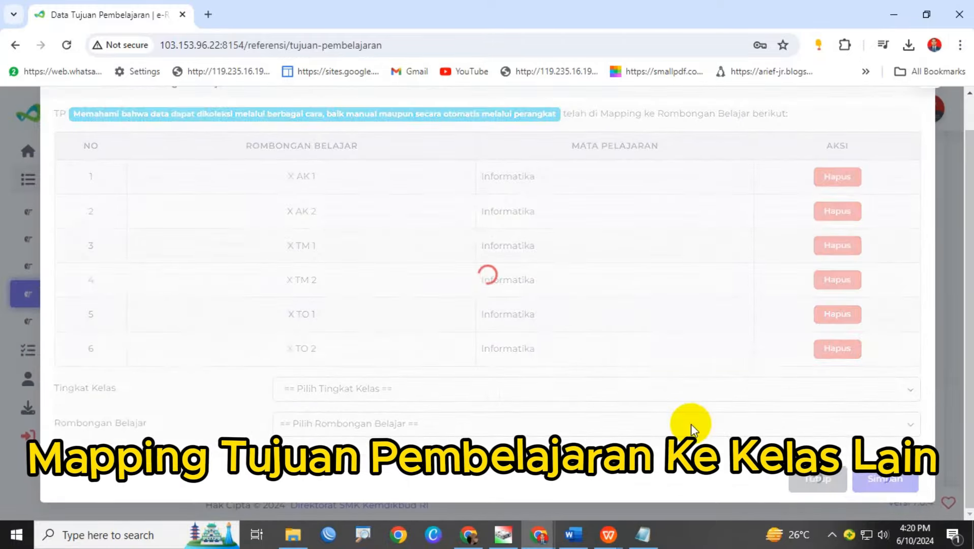
click(814, 481)
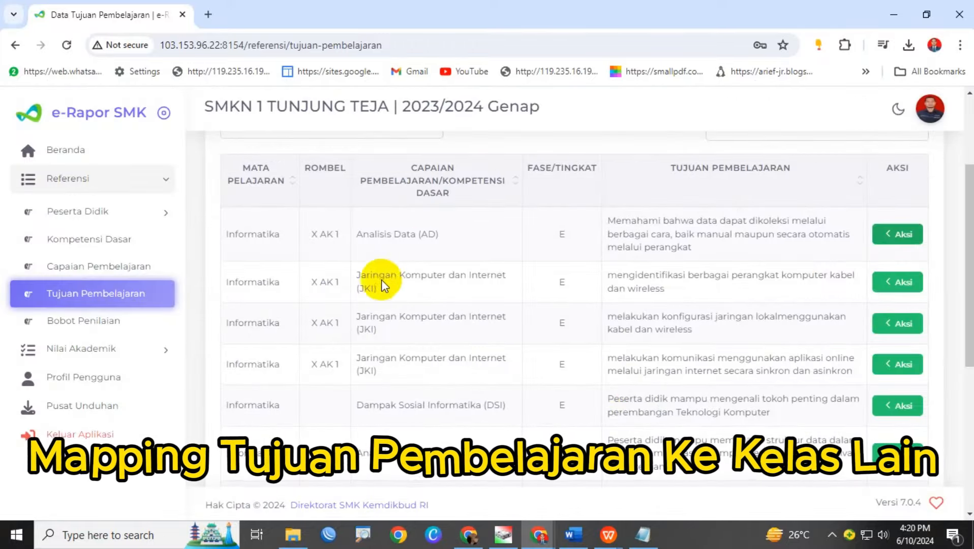
Open the class mapping for the objective "mengidentifikasi berbagai perangkat komputer kabel dan wireless" and choose Kelas 10 as the grade level.
click(896, 284)
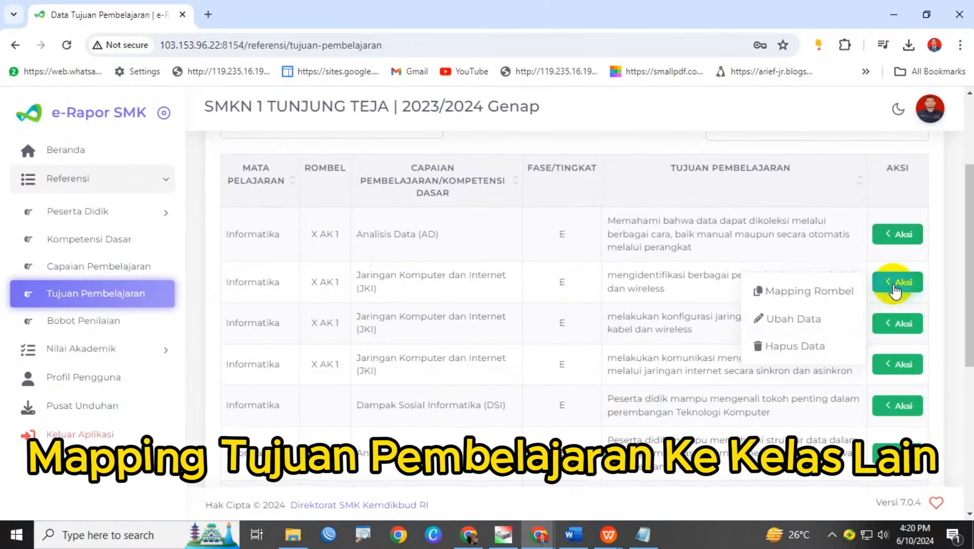
click(806, 291)
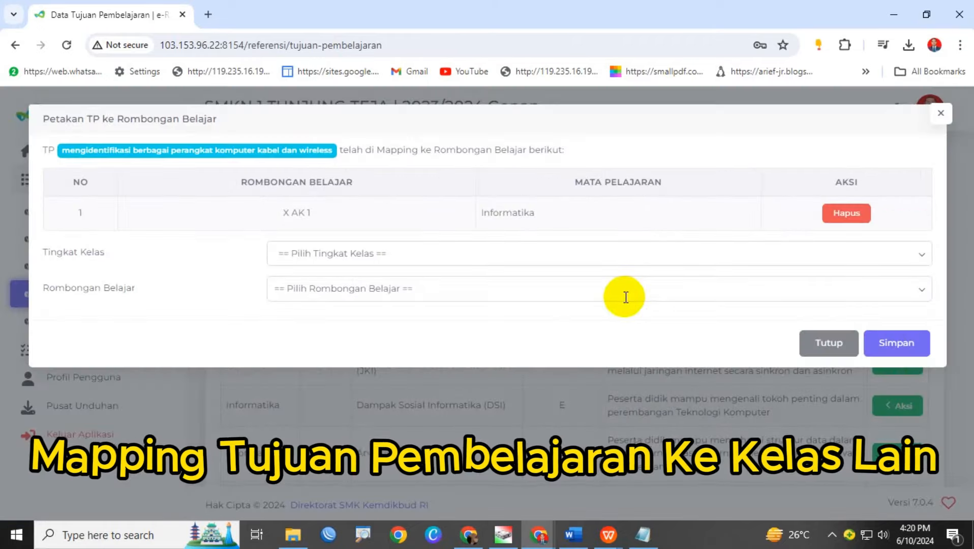
click(403, 253)
click(354, 288)
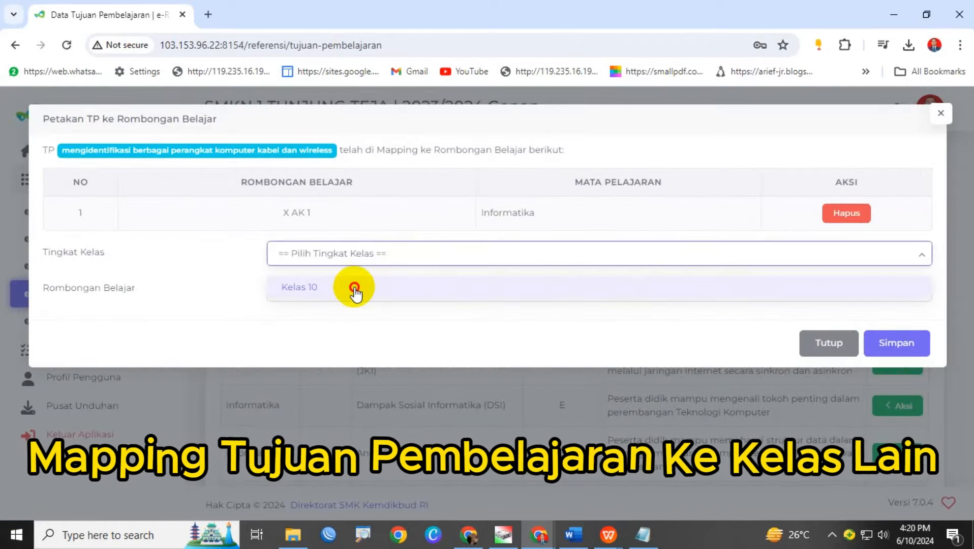
Select X AK 2, X TM 1, X TM 2, X TO 1 and X TO 2 as the classes for the computer device identification objective.
click(358, 288)
click(338, 345)
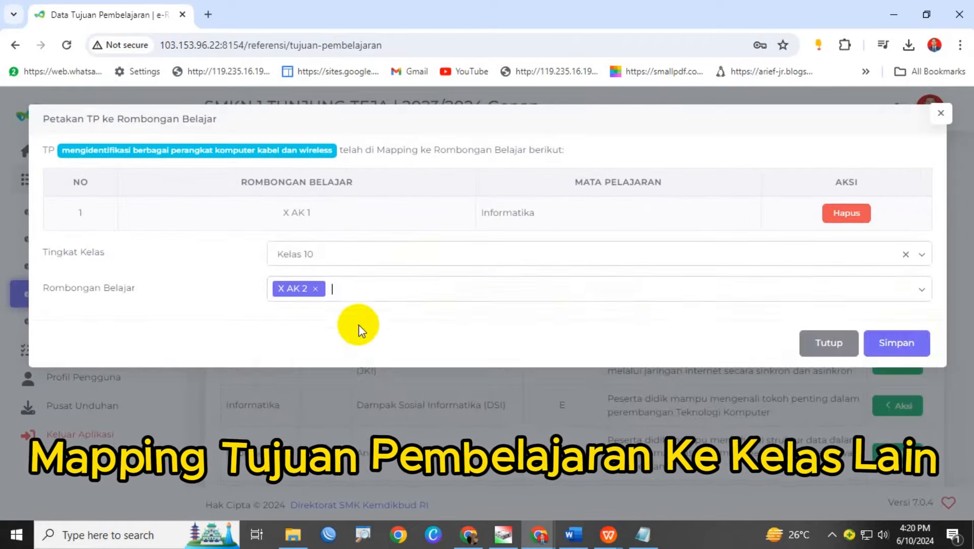
click(364, 291)
click(322, 368)
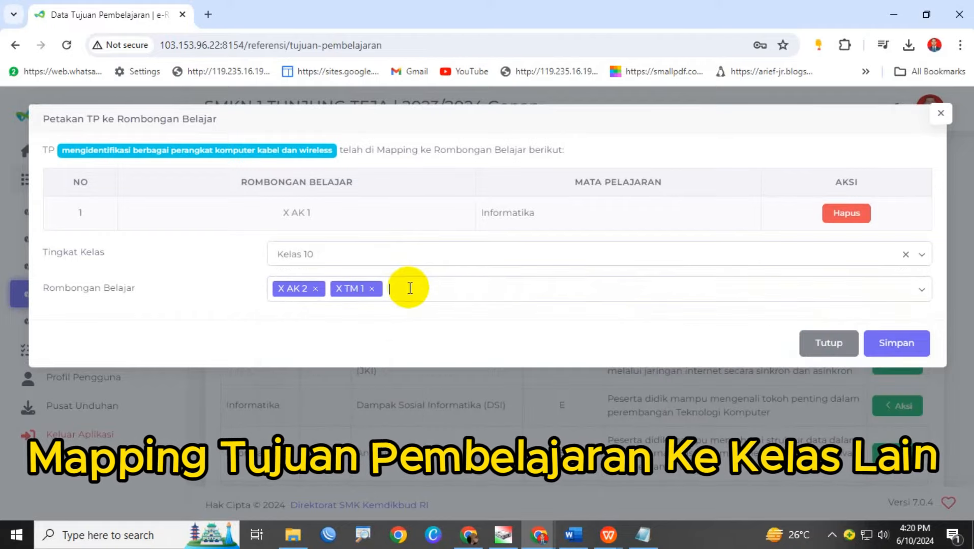
click(407, 287)
click(377, 391)
click(470, 286)
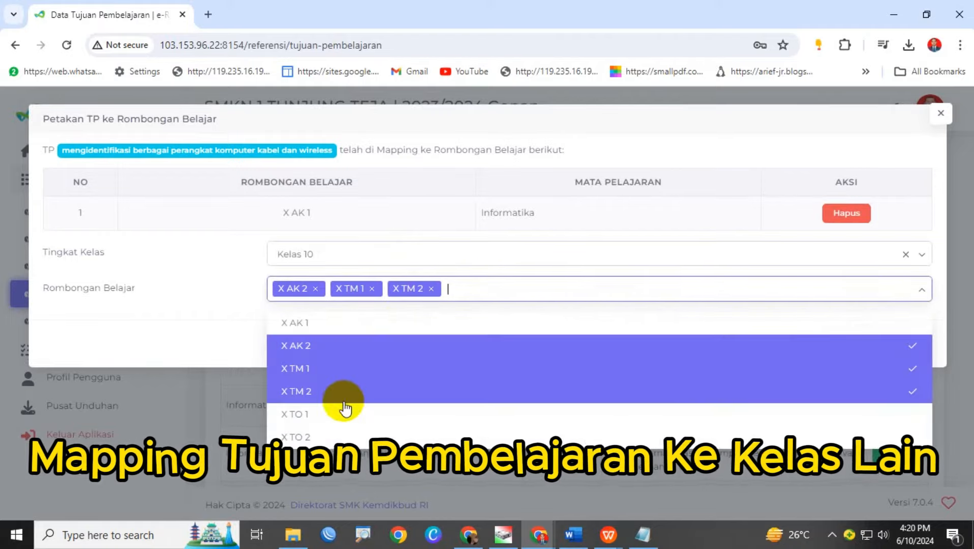
click(351, 413)
click(537, 294)
click(348, 434)
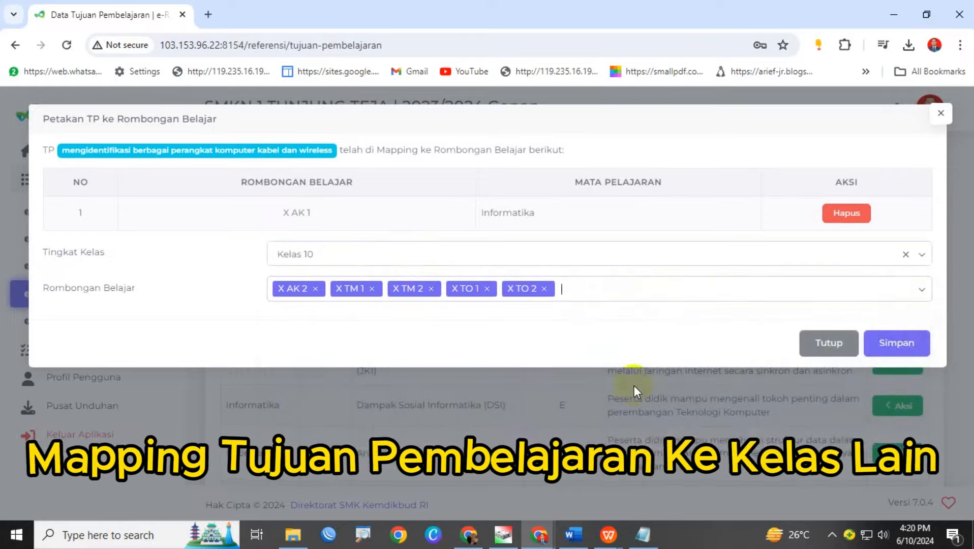
Save the class mapping for the device identification objective, acknowledge the confirmation and close the mapping dialog.
click(904, 331)
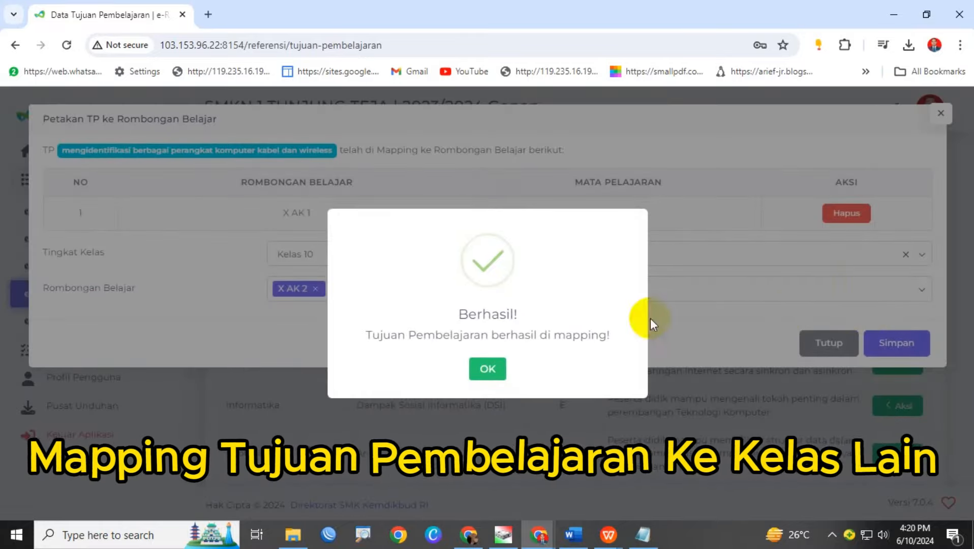
click(486, 373)
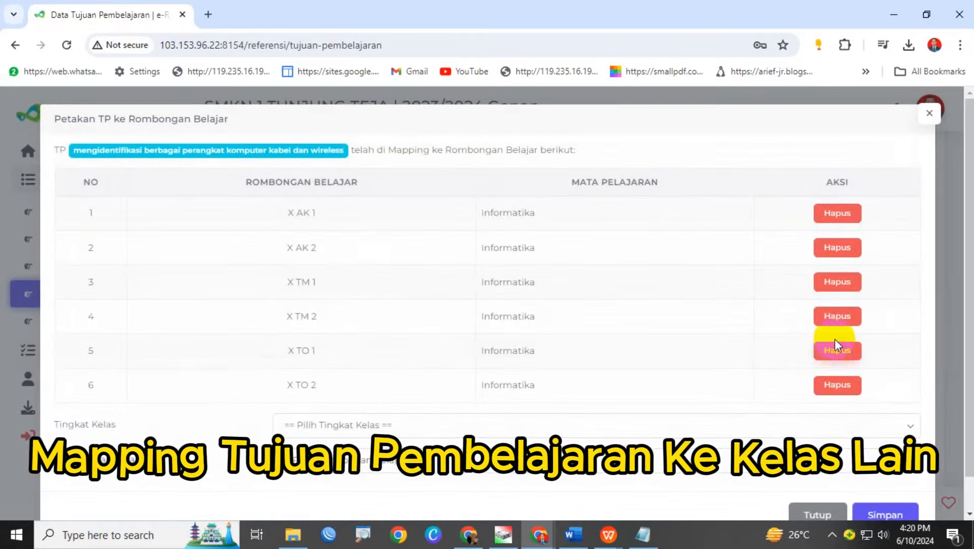
scroll(844, 424, down, 1)
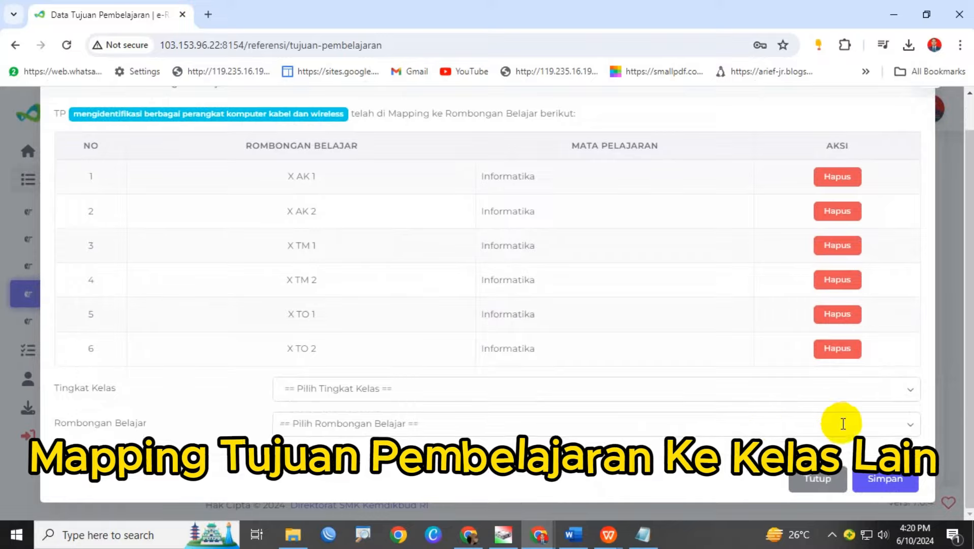
click(828, 481)
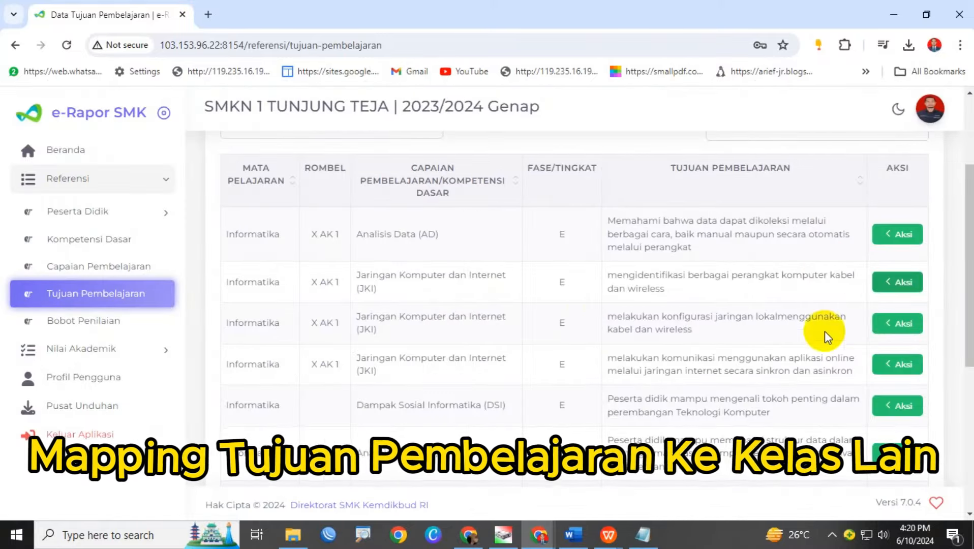
Open the class mapping for the local network configuration objective under Jaringan Komputer dan Internet (JKI) and choose Kelas 10 as the grade level.
click(896, 326)
click(780, 331)
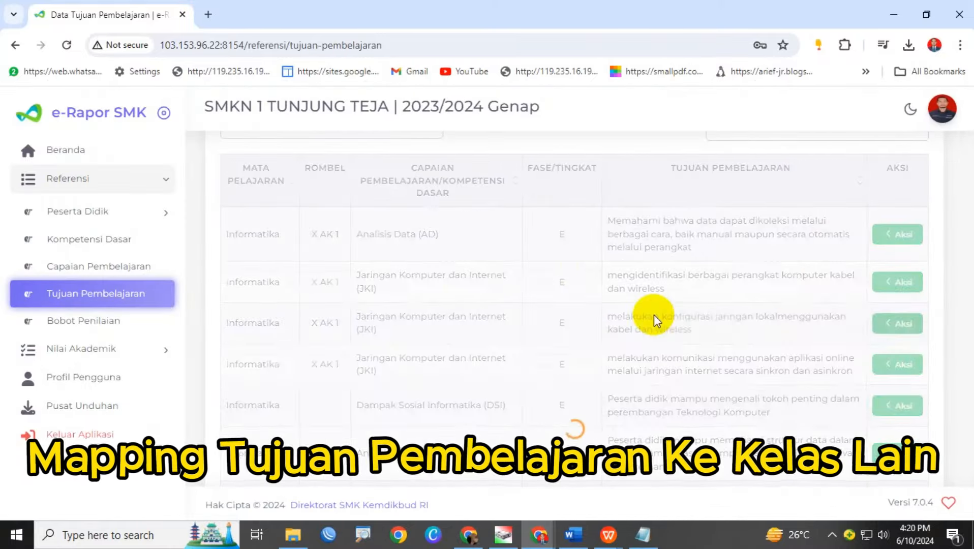
click(389, 260)
click(345, 287)
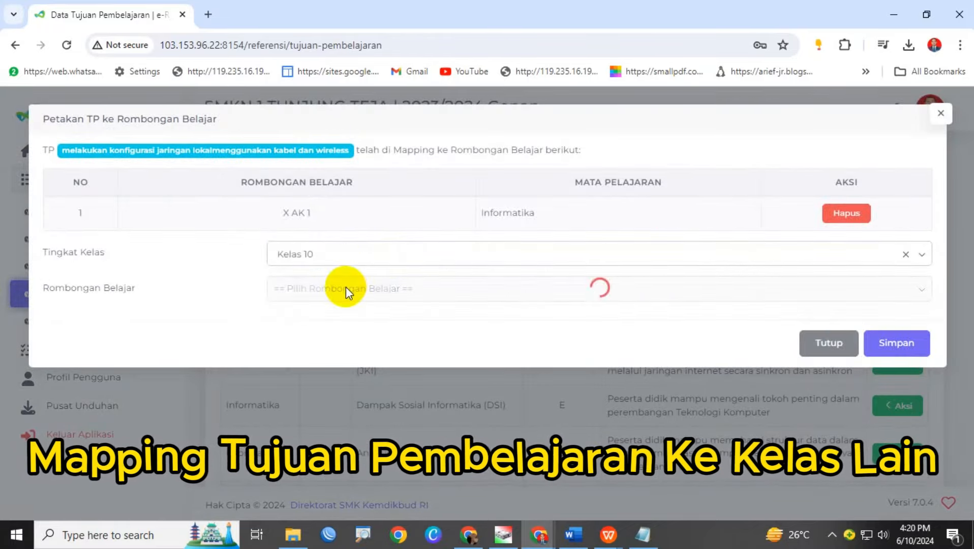
Select X AK 2, X TM 1, X TM 2, X TO 1 and X TO 2 as the classes for the network configuration objective.
click(347, 286)
click(326, 346)
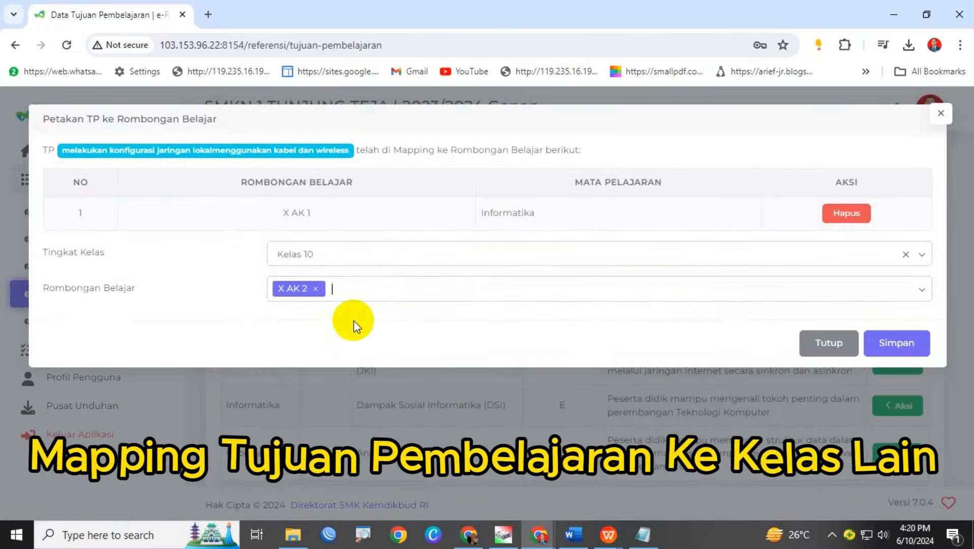
click(360, 289)
click(338, 368)
click(446, 285)
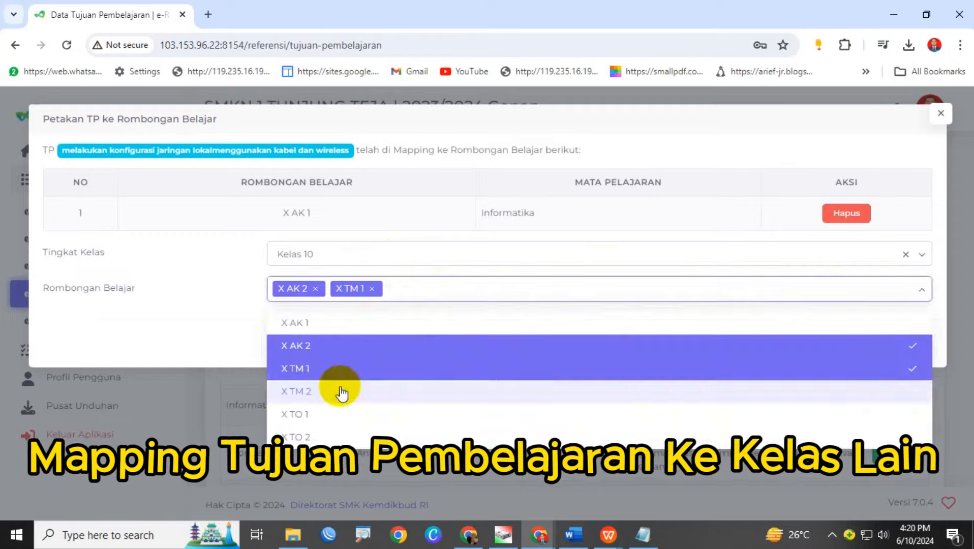
click(341, 392)
click(455, 296)
click(318, 413)
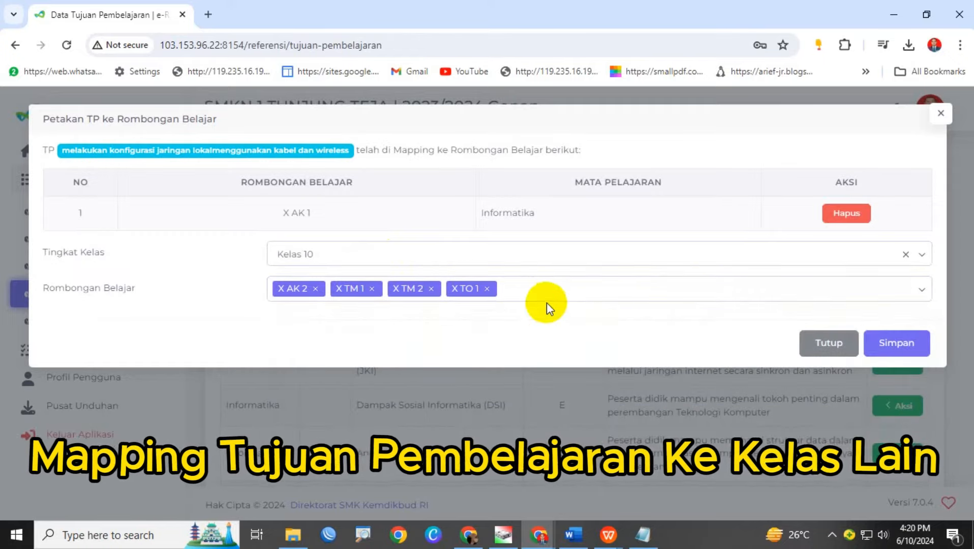
click(529, 298)
click(360, 437)
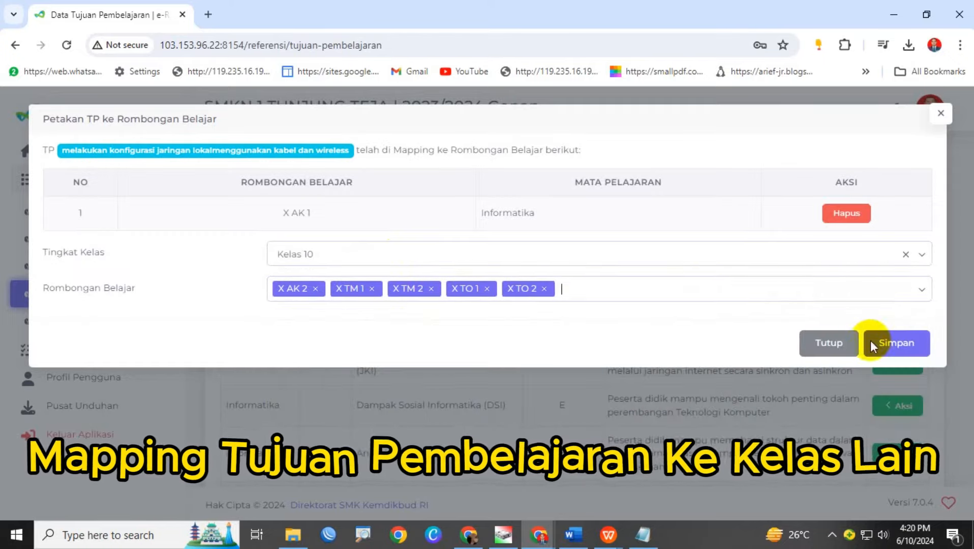
Save the class mapping for the network configuration objective, acknowledge the confirmation and close the mapping dialog.
click(884, 356)
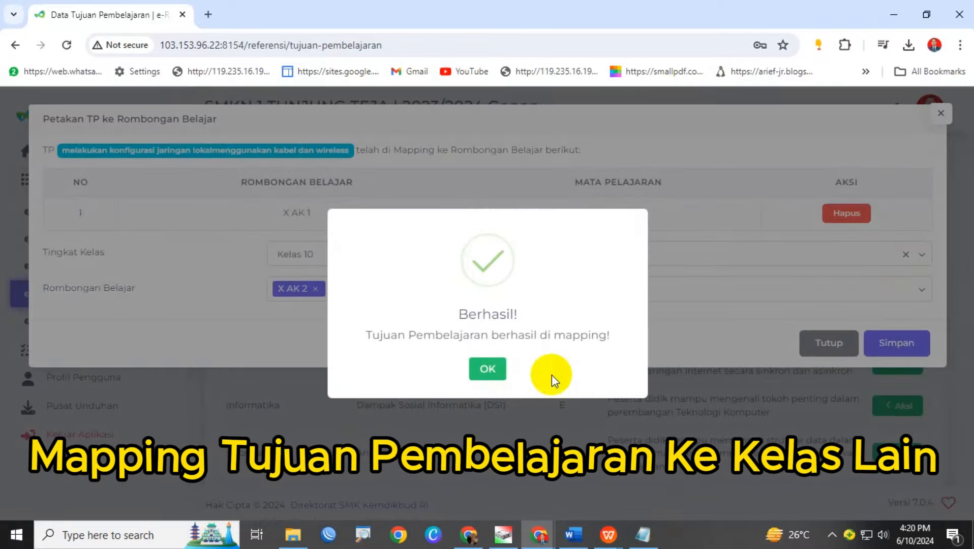
click(487, 369)
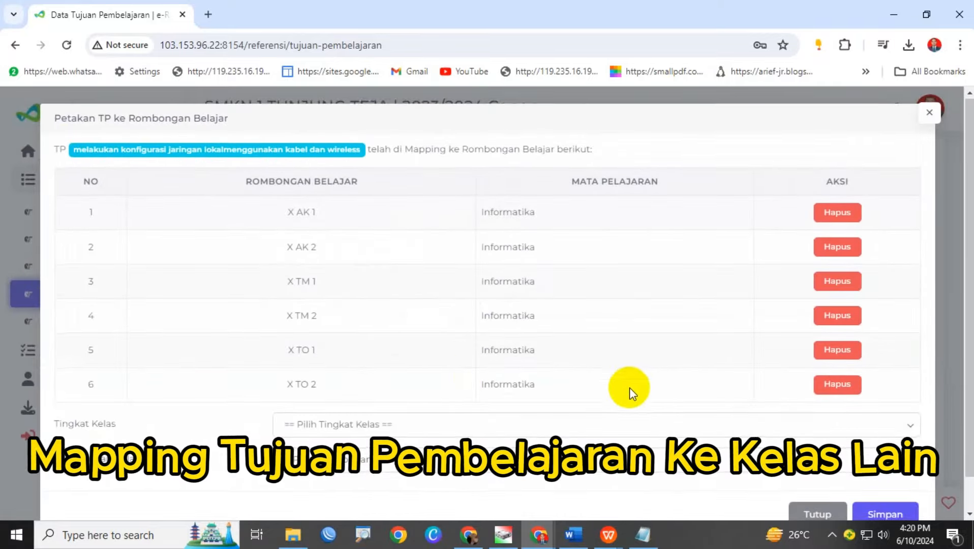
scroll(630, 387, down, 1)
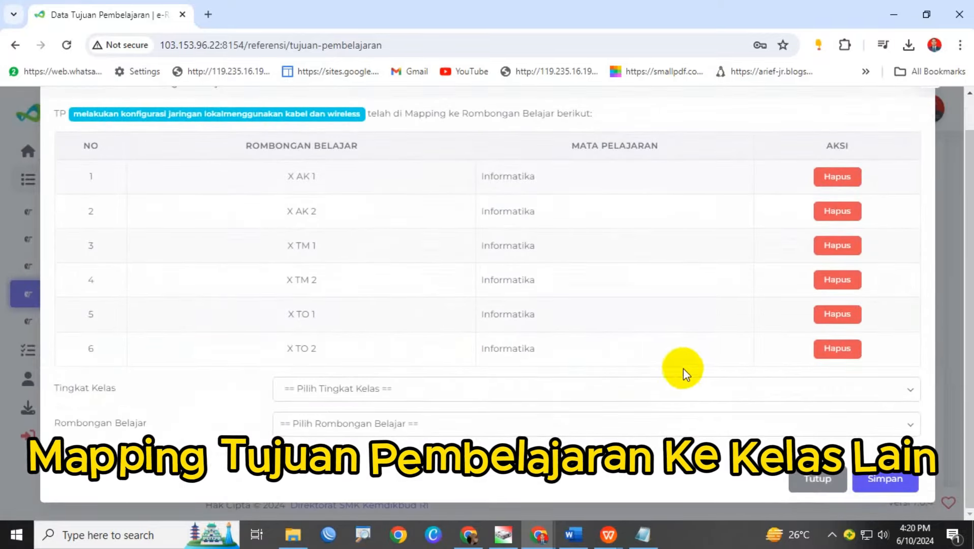
click(816, 479)
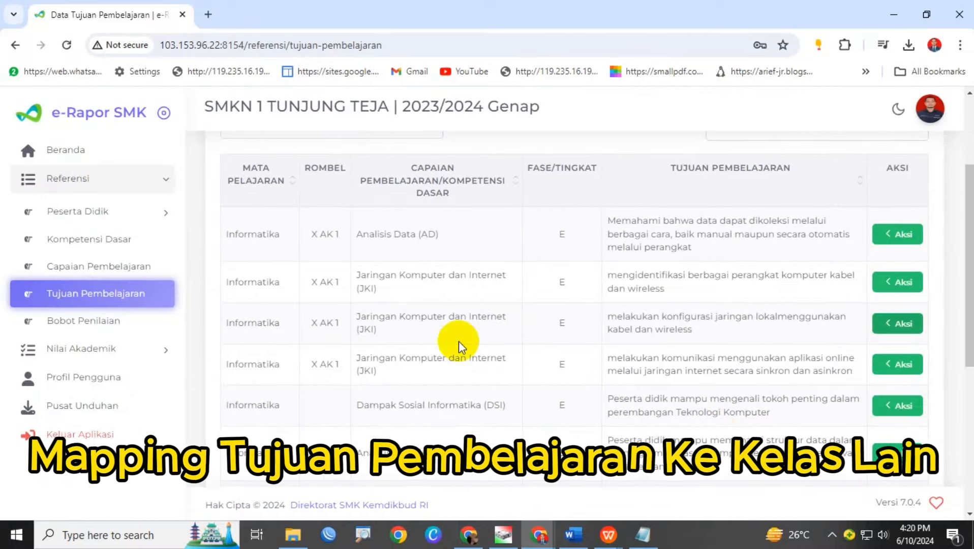
Open the class mapping for the synchronous and asynchronous online communication objective (JKI) and choose Kelas 10 as the grade level.
click(880, 364)
click(794, 373)
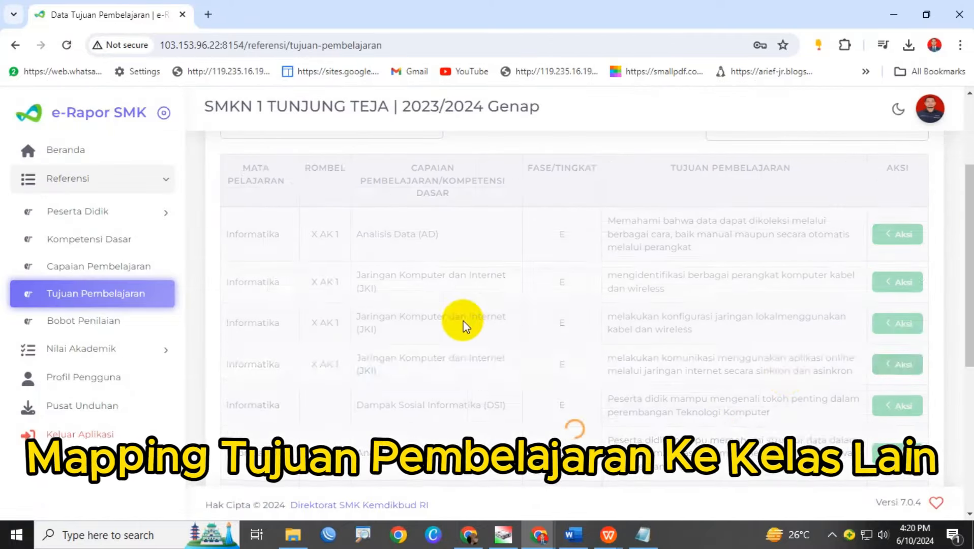
click(390, 260)
click(337, 287)
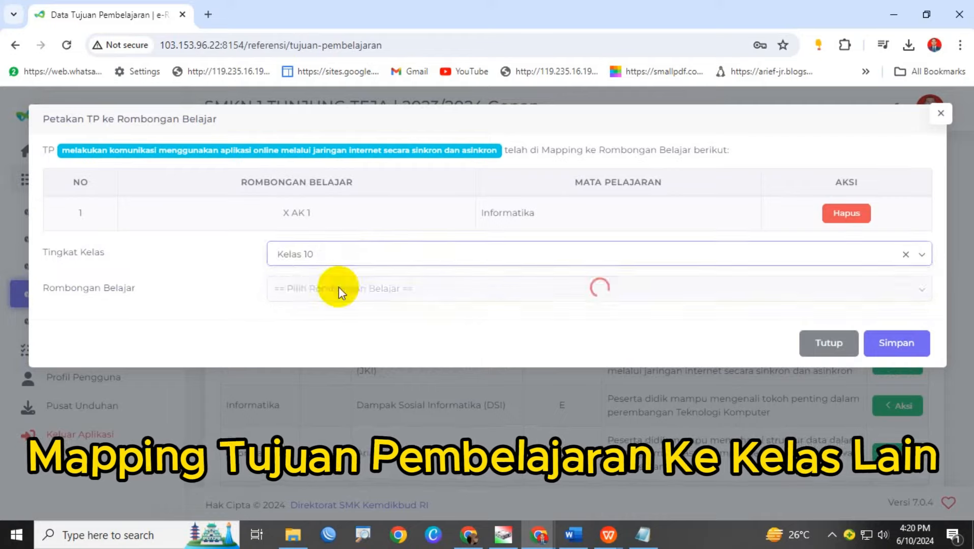
Map the online communication objective to X AK 2, X TM 1, X TM 2, X TO 1 and X TO 2, saving and acknowledging the confirmation.
click(339, 289)
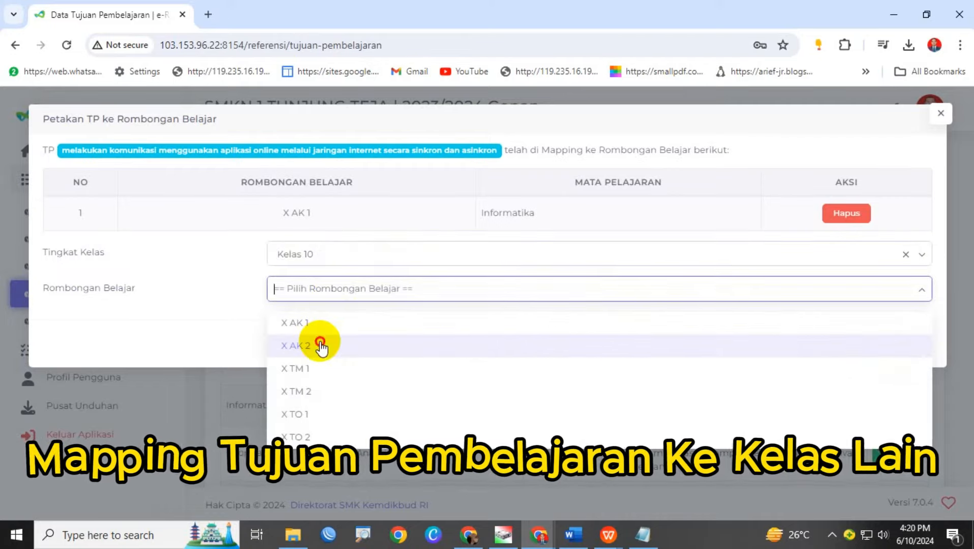
click(320, 345)
click(361, 299)
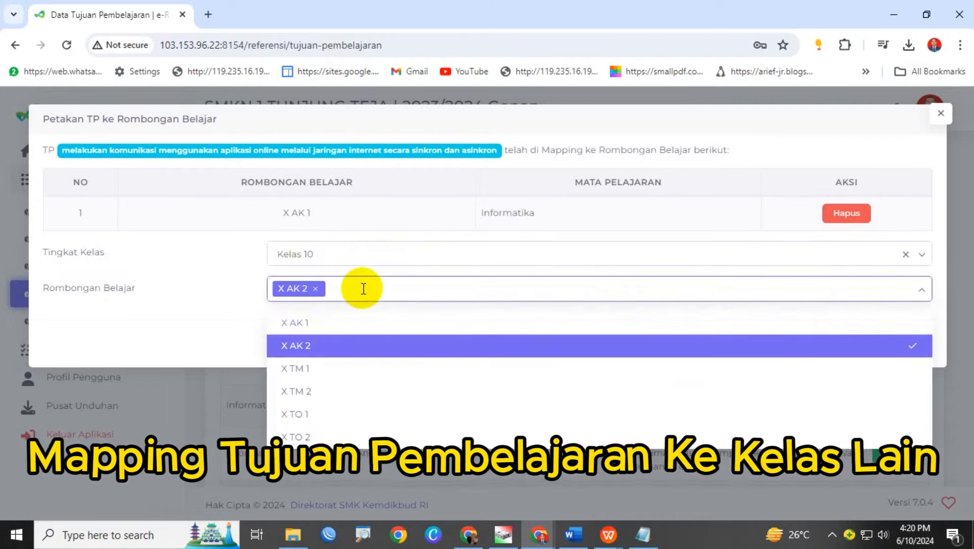
click(331, 370)
click(415, 300)
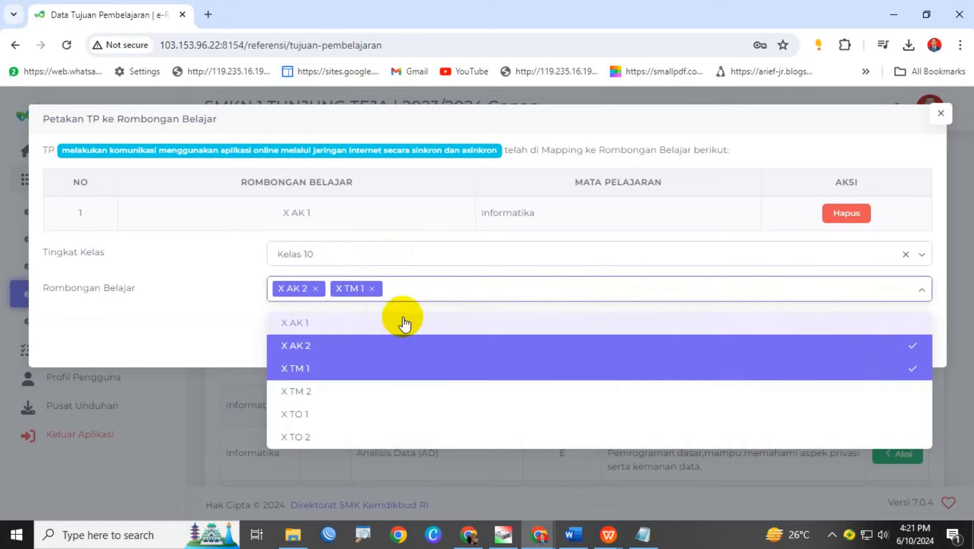
click(338, 391)
click(462, 288)
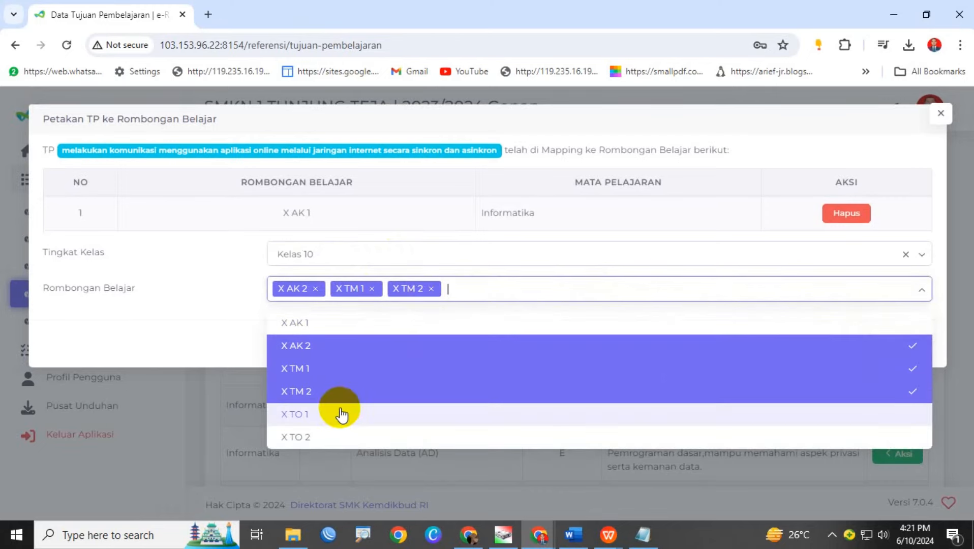
click(341, 412)
click(520, 293)
click(340, 439)
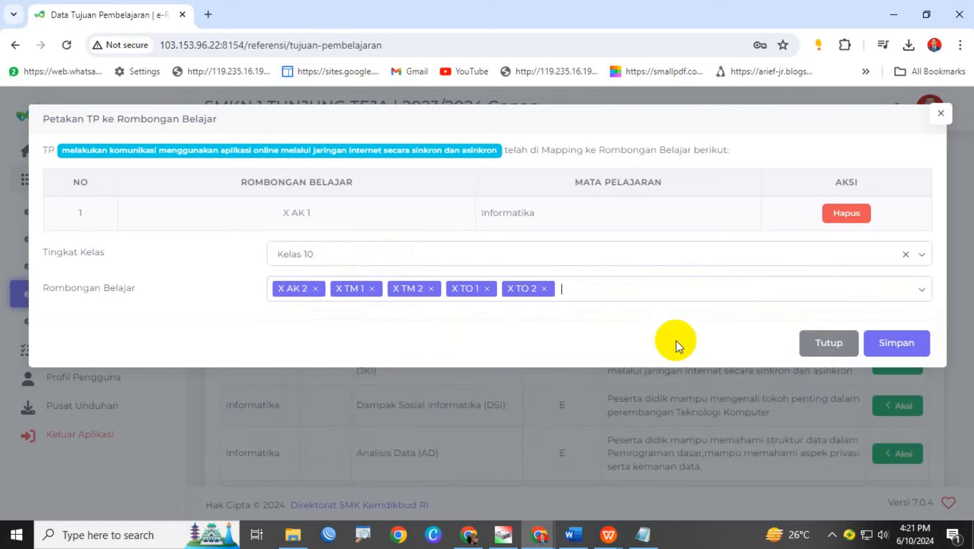
click(884, 343)
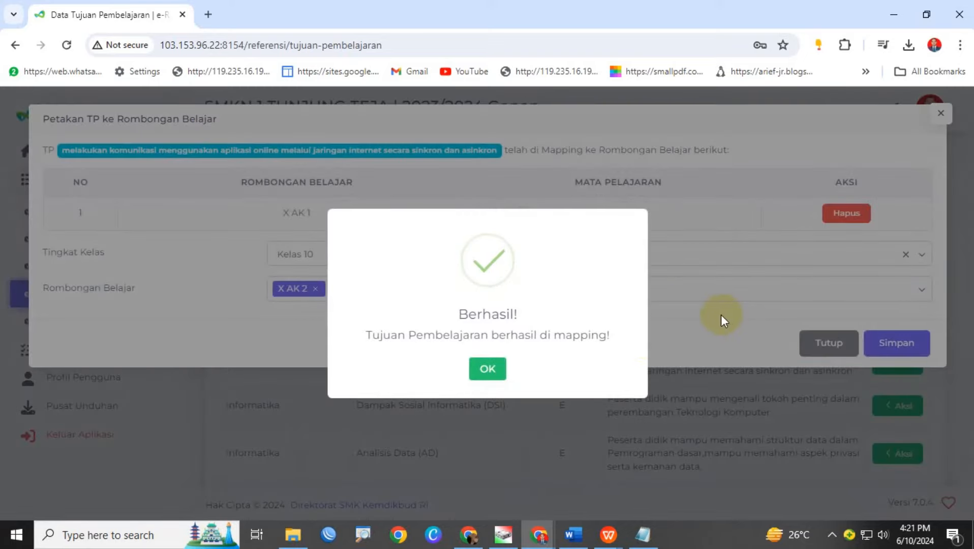
click(486, 370)
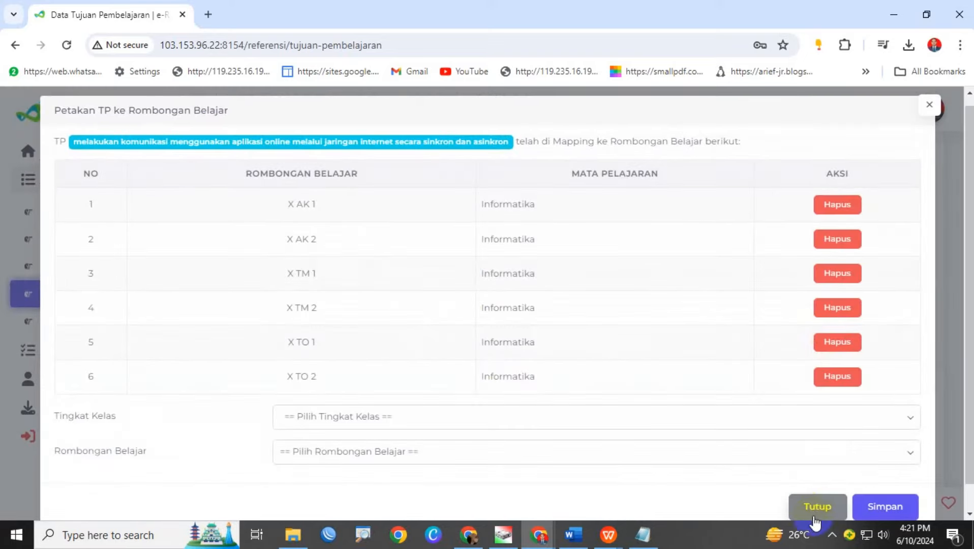
Close the mapping dialog and filter the learning objectives by class X AK 2 to check their mapping.
click(816, 509)
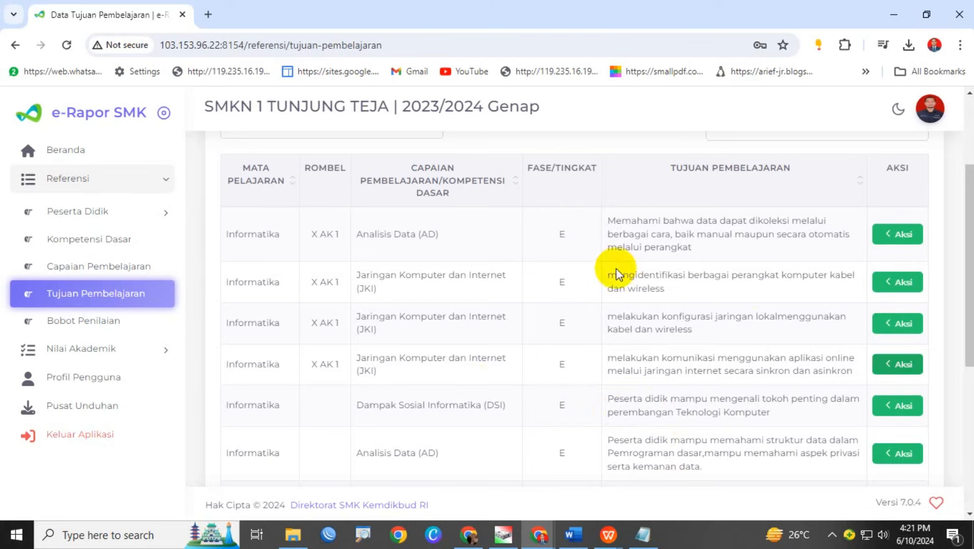
scroll(618, 274, up, 3)
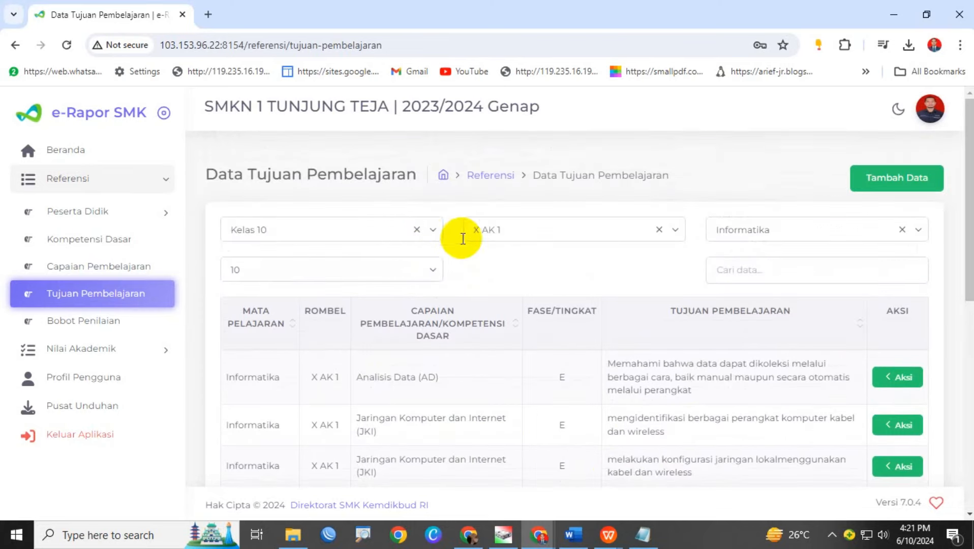
click(504, 231)
click(497, 287)
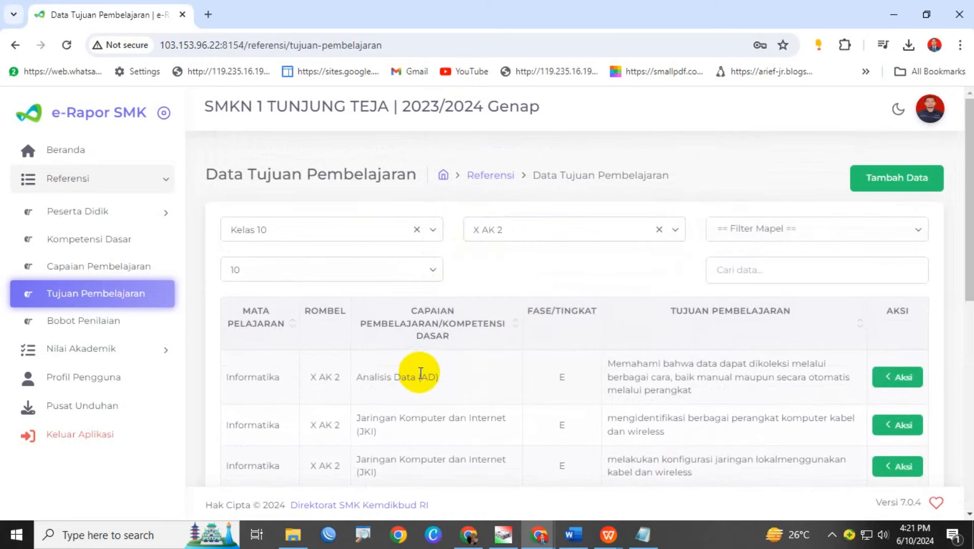
scroll(399, 381, down, 1)
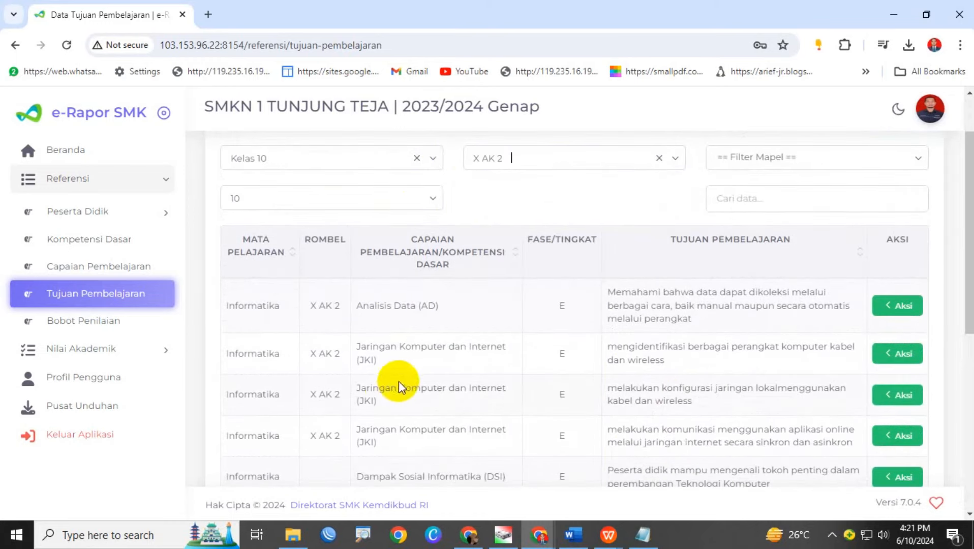
Check the learning objectives mapped to X TM 1, X TM 2, X TO 1 and X TO 2, filtering by each class.
click(522, 156)
click(508, 236)
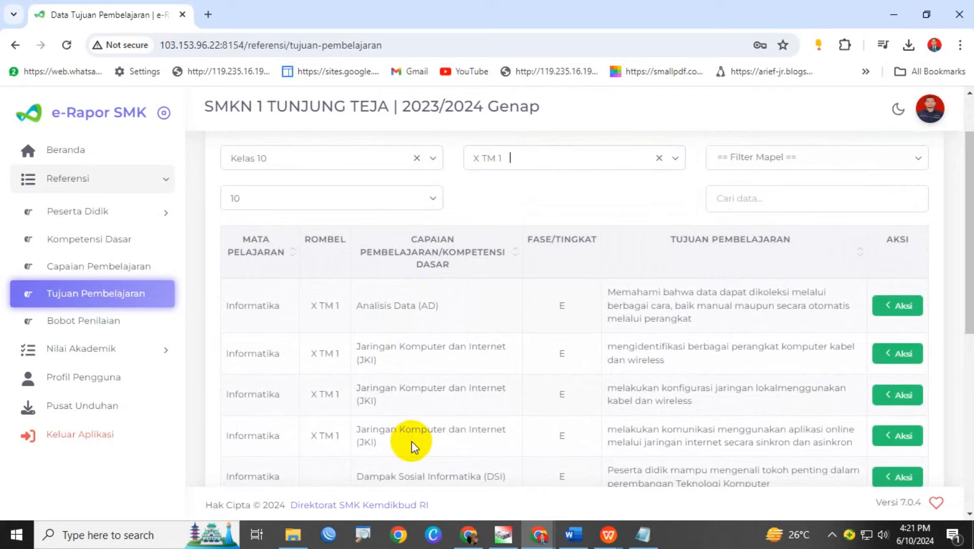
click(501, 259)
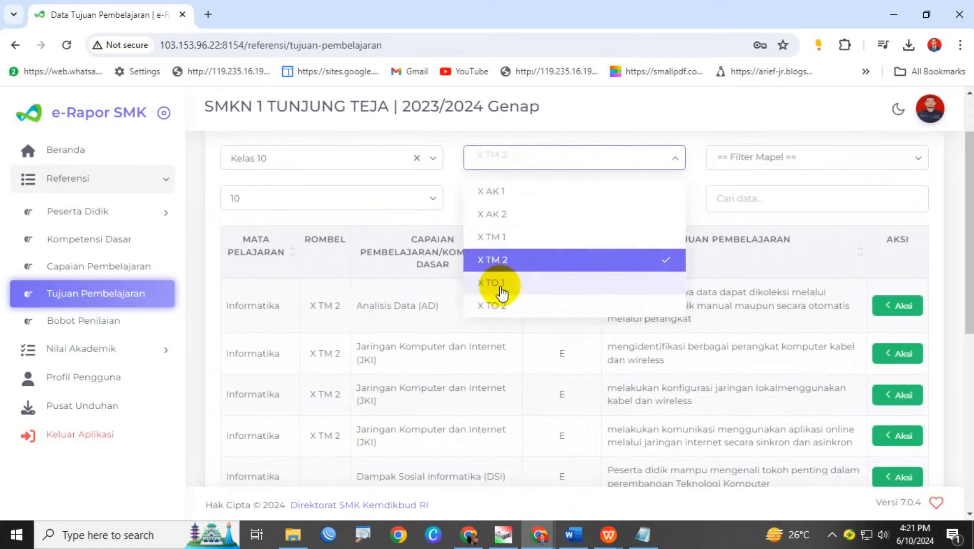
click(501, 283)
click(556, 167)
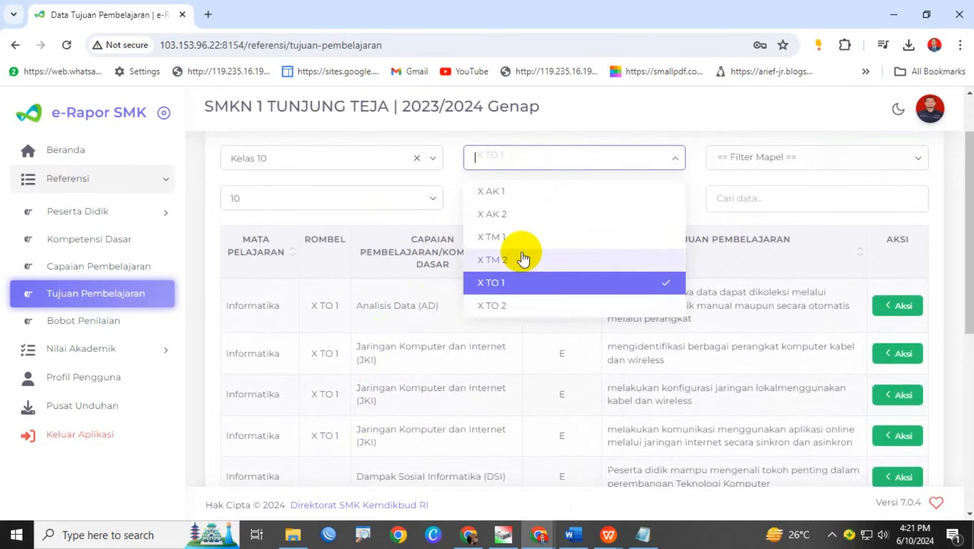
click(506, 306)
scroll(526, 359, down, 3)
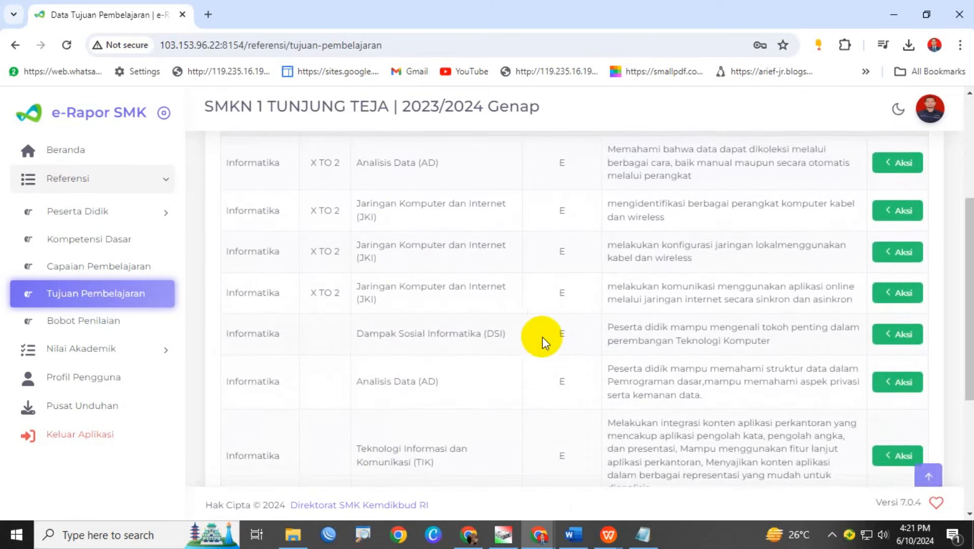
Filter the X TO 2 learning objectives by the Informatika subject and review the list.
scroll(544, 338, up, 5)
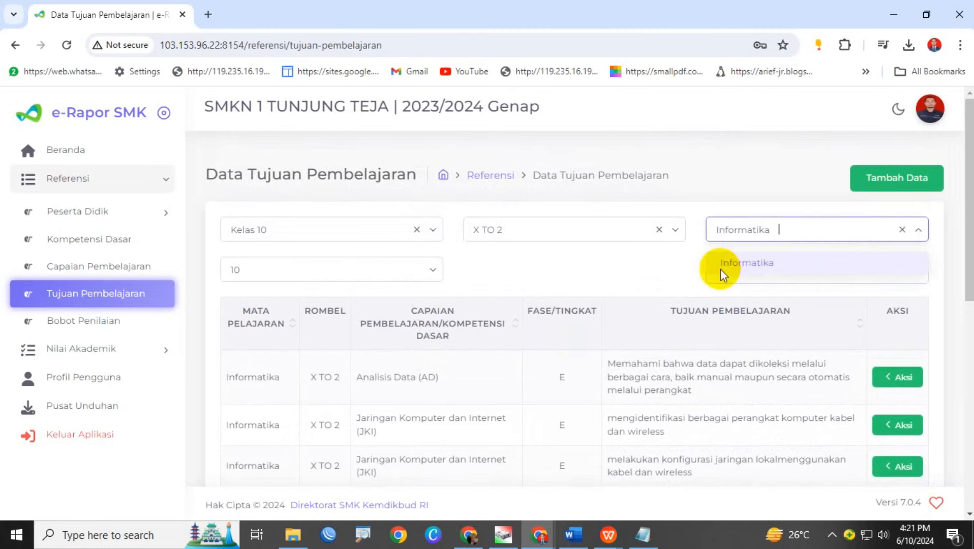
click(722, 270)
scroll(407, 406, down, 3)
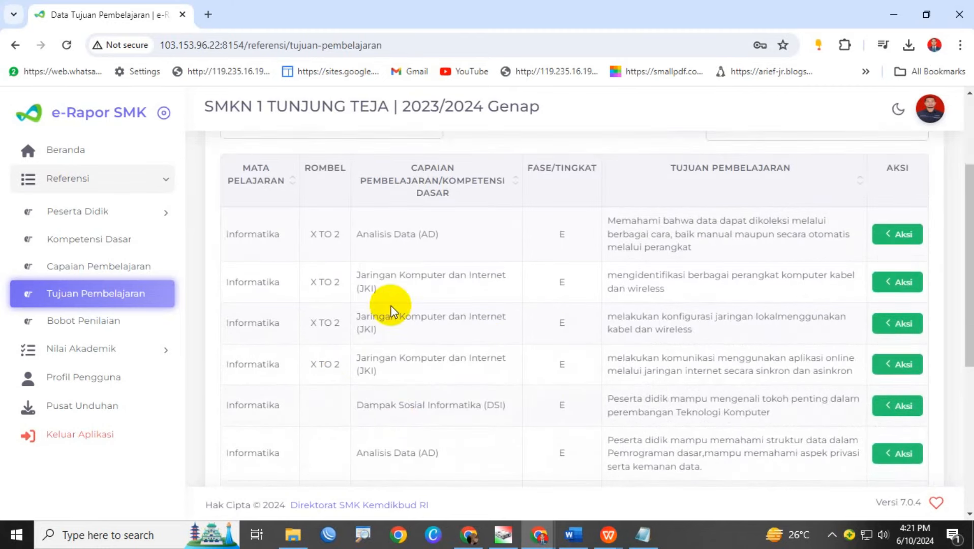
Open the final grade input for Kelas 10, Reguler, class X AK 2, subject Informatika, with Nilai Akhir as the assessment form.
click(96, 351)
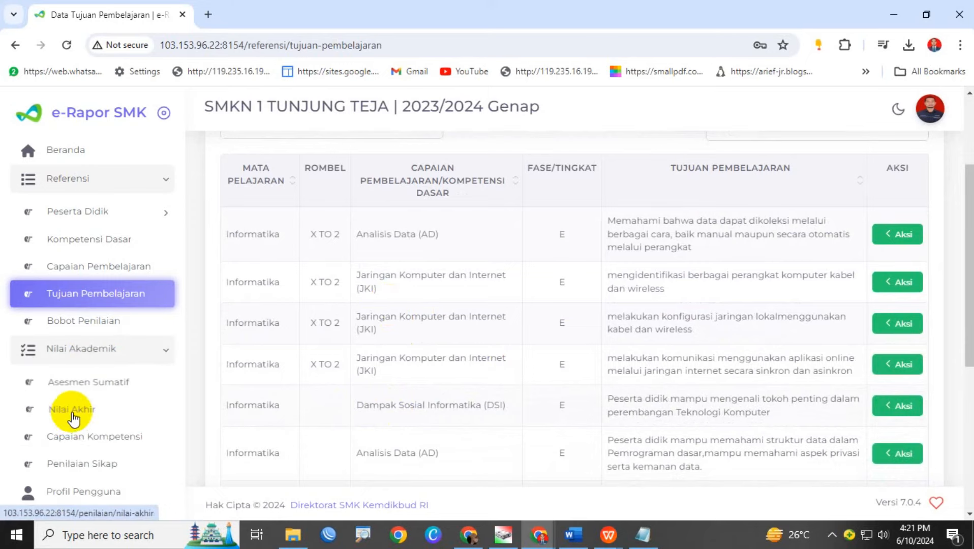
click(72, 405)
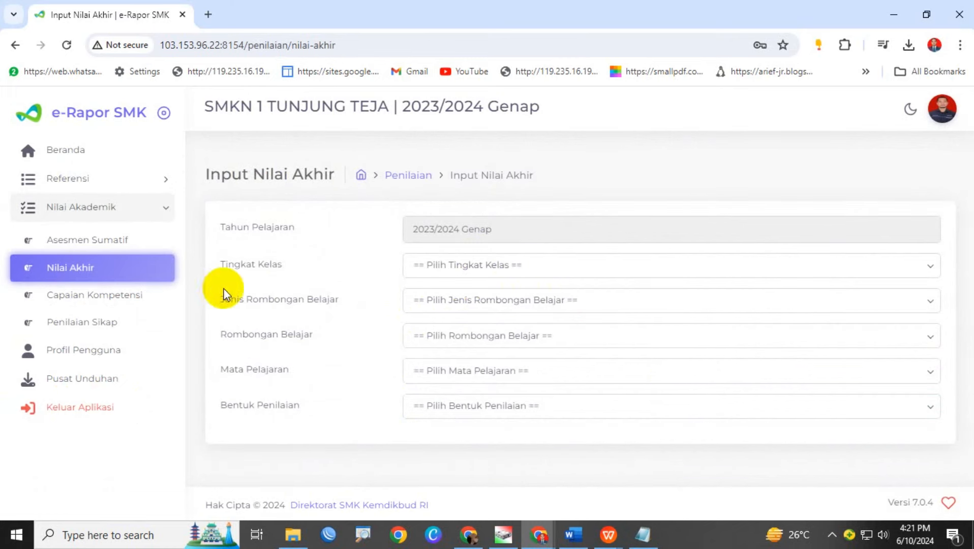
click(468, 274)
click(460, 302)
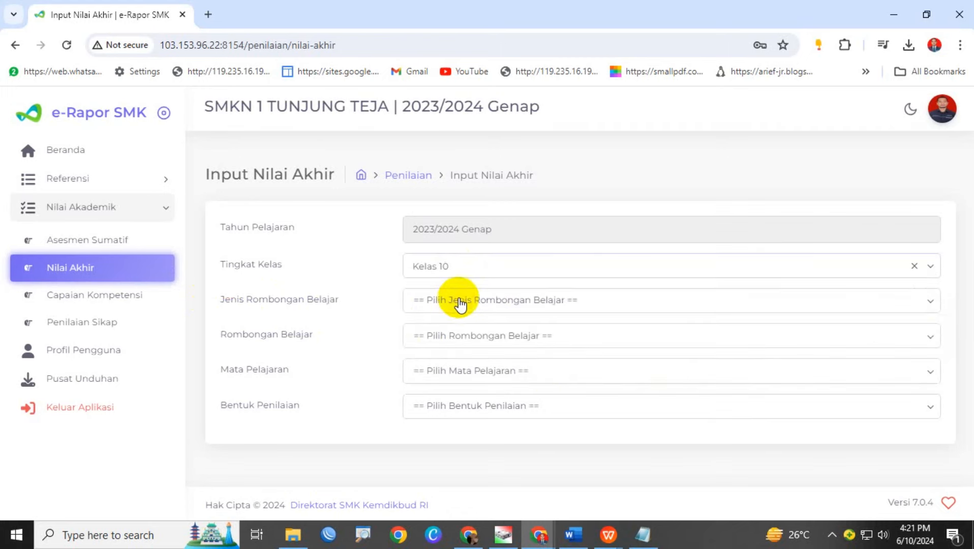
click(441, 335)
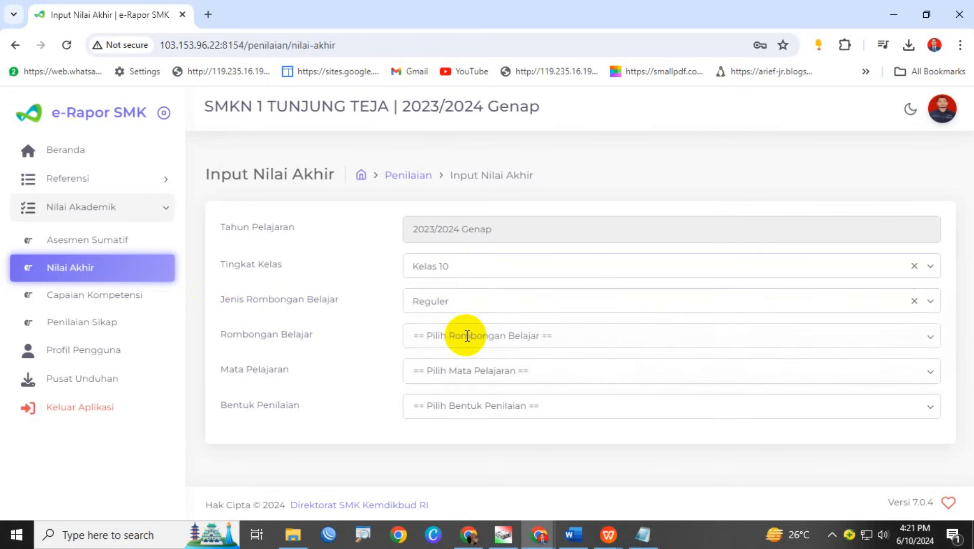
click(465, 340)
click(462, 391)
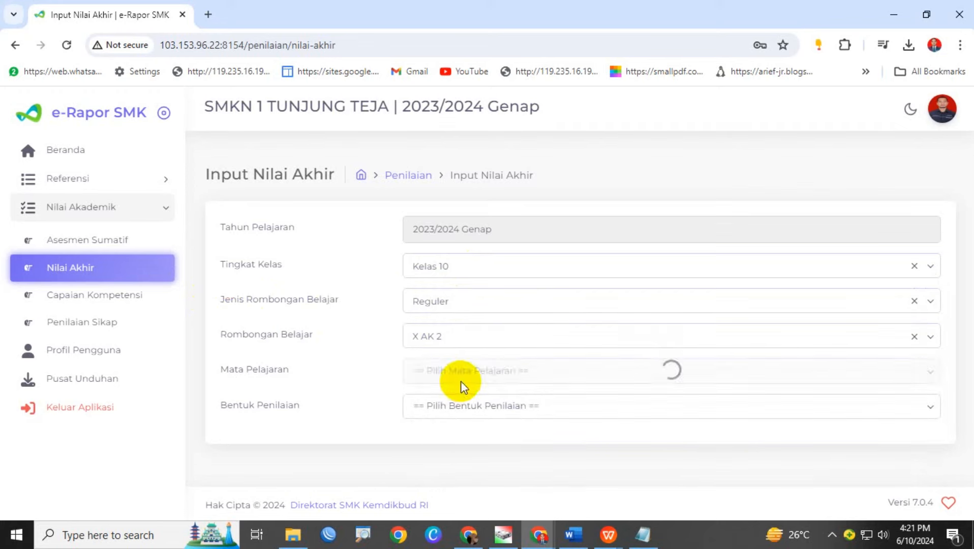
click(466, 376)
click(460, 407)
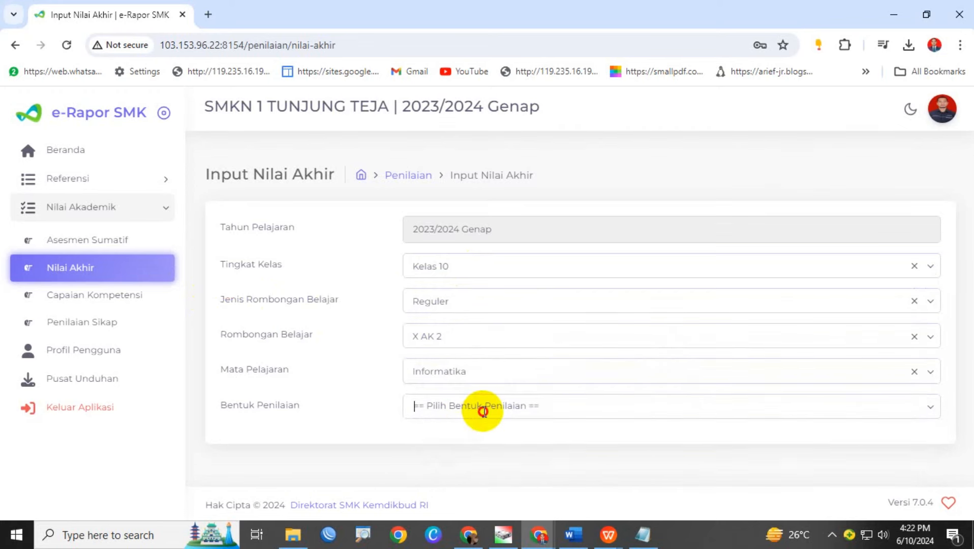
click(483, 412)
click(446, 463)
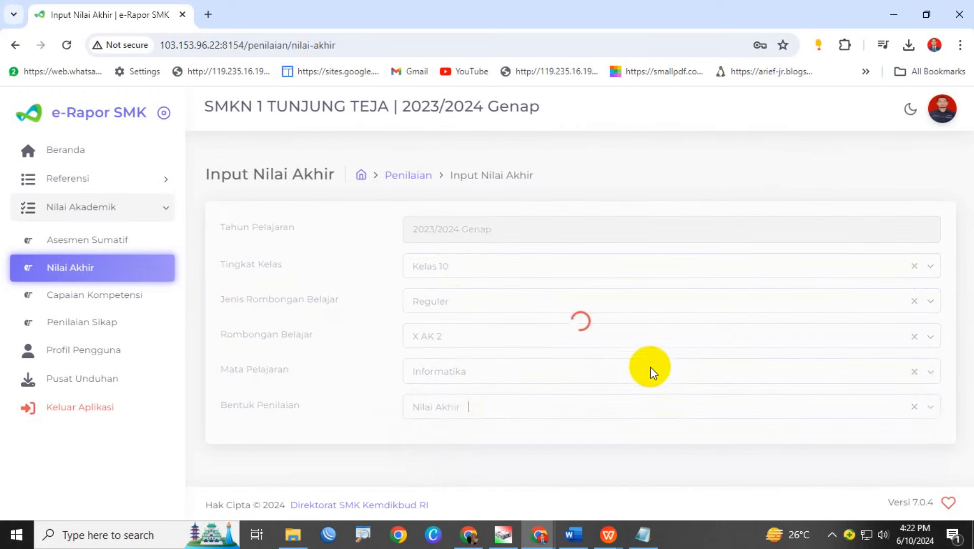
Review the learning objectives listed per student in the X AK 2 final grade table and log out.
scroll(664, 364, down, 4)
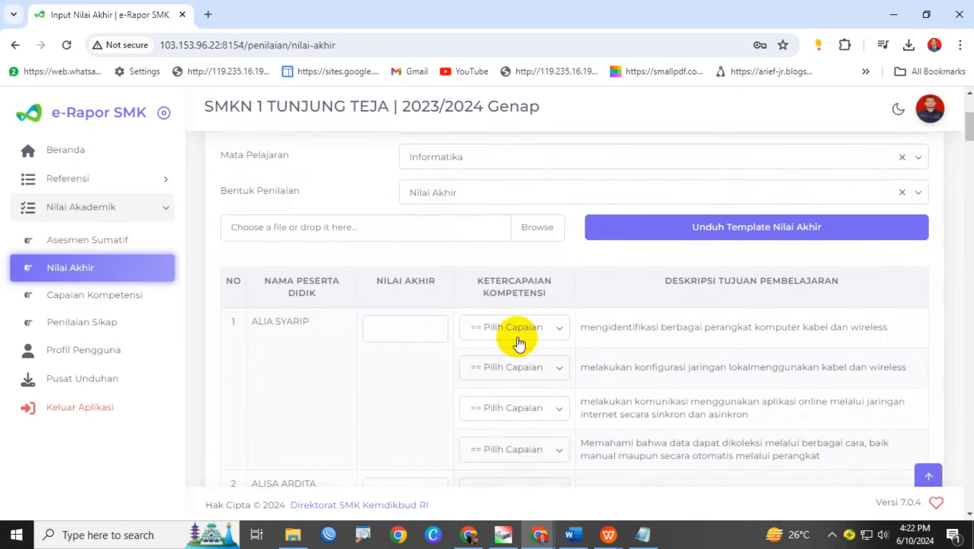
scroll(504, 406, down, 2)
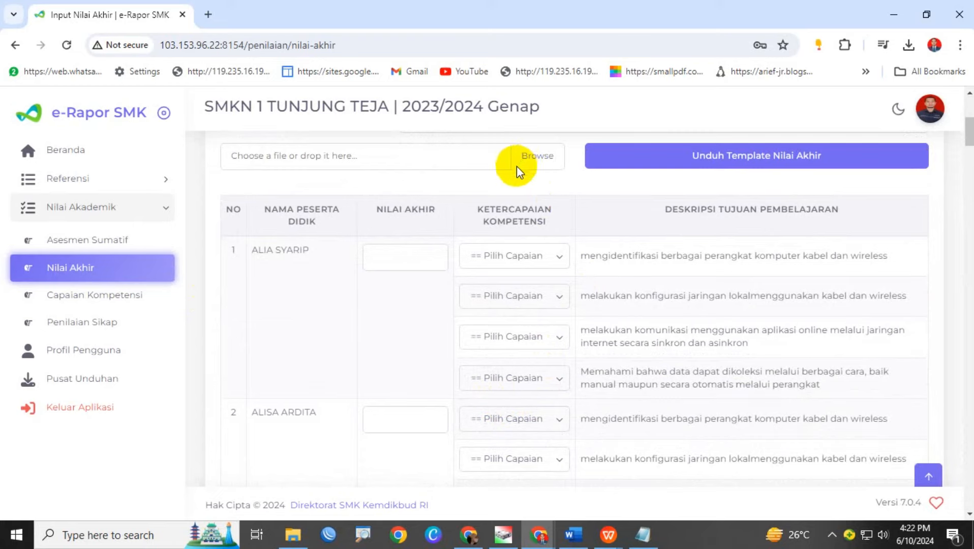
click(108, 410)
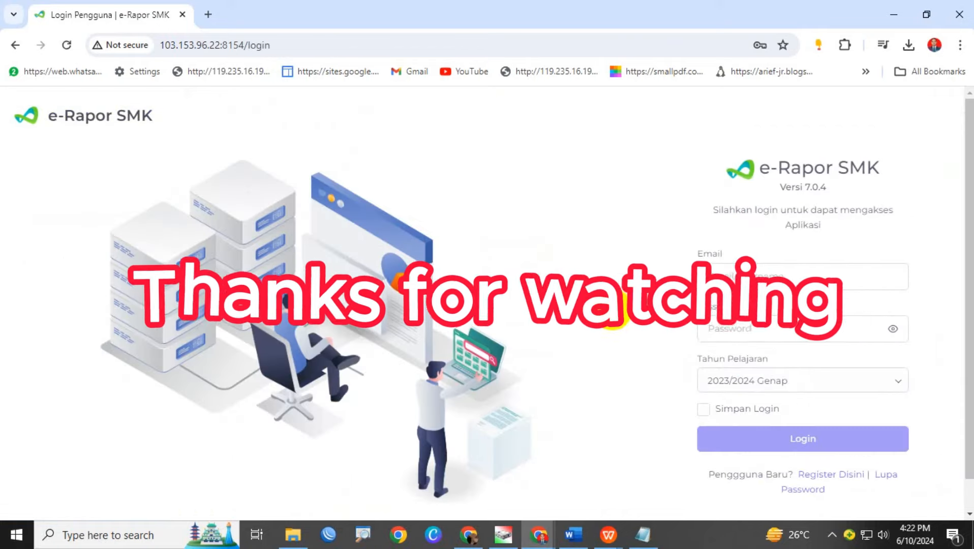
click(832, 537)
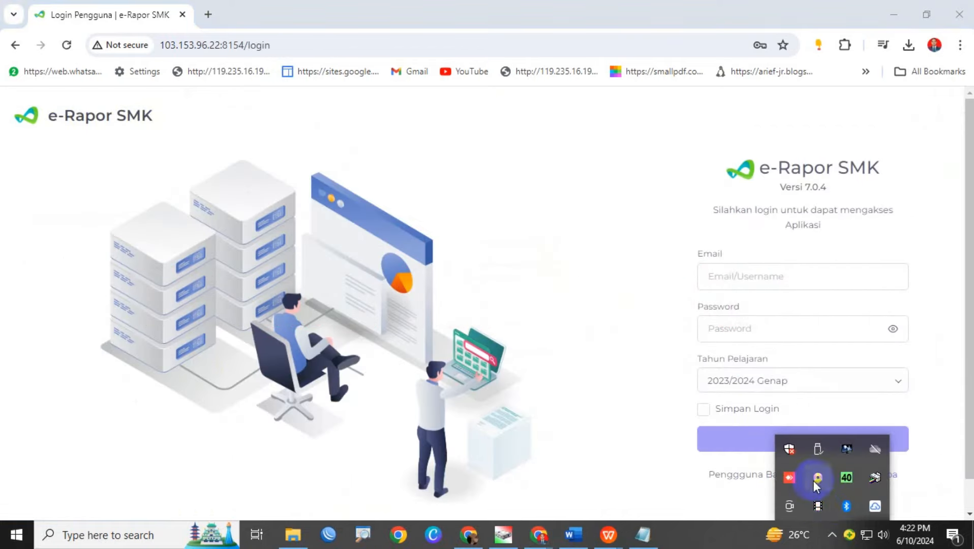
click(817, 506)
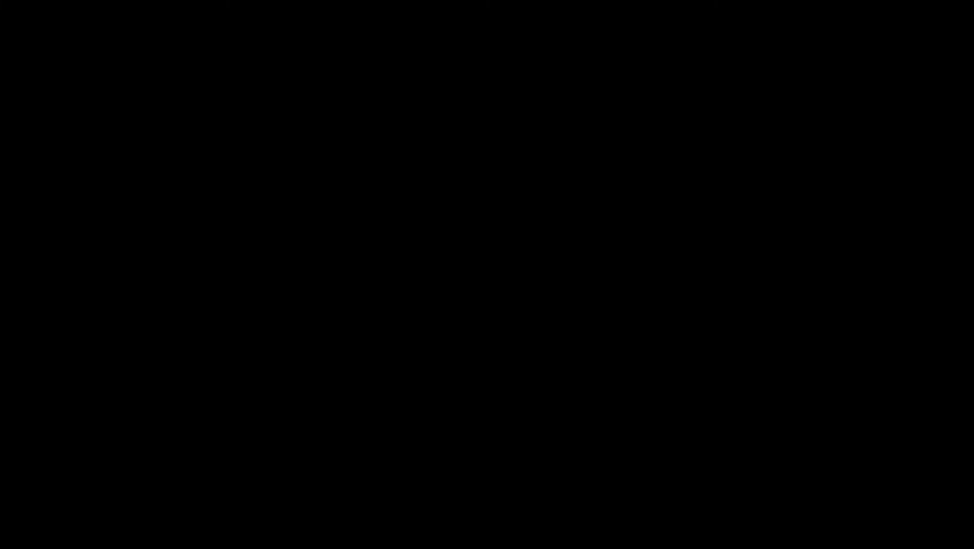